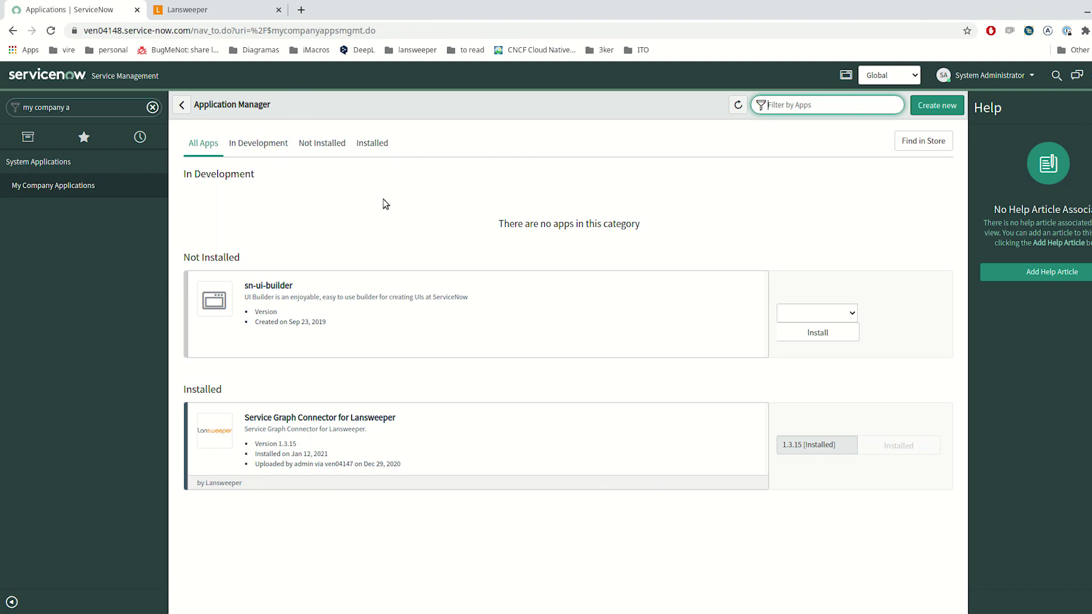
Open the guided setup of Service Graph Connector for Lansweeper and go to its Lansweeper Configuration task
click(152, 107)
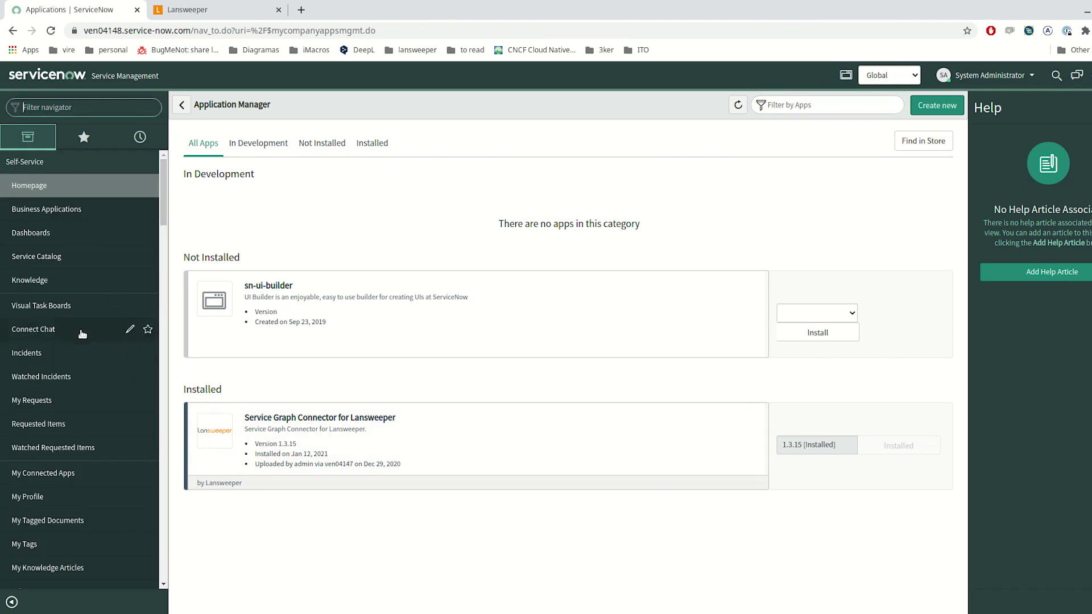
scroll(68, 398, down, 6)
scroll(49, 432, down, 5)
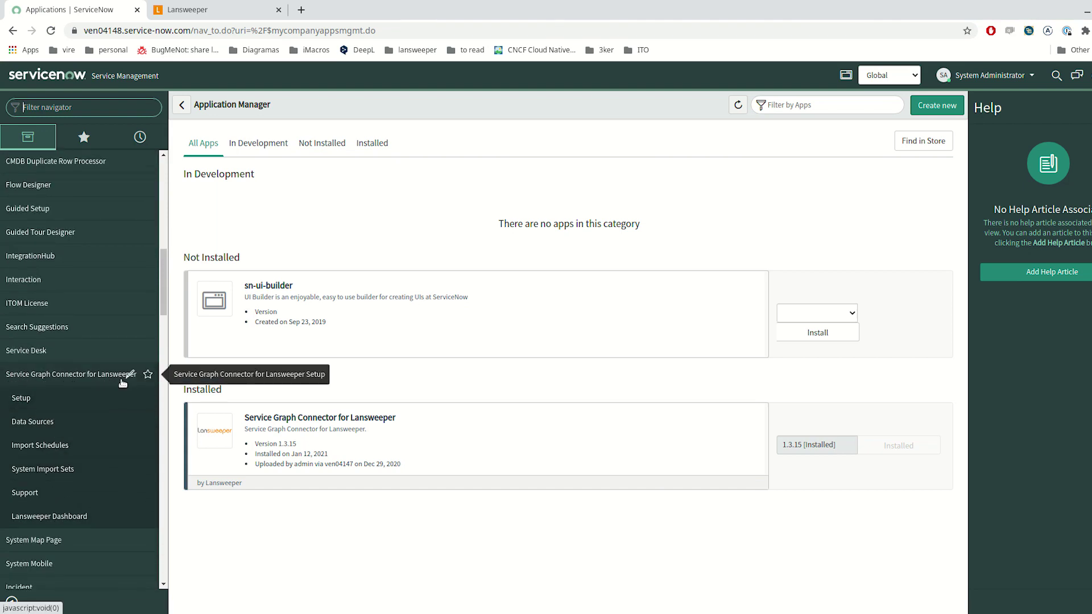
click(49, 398)
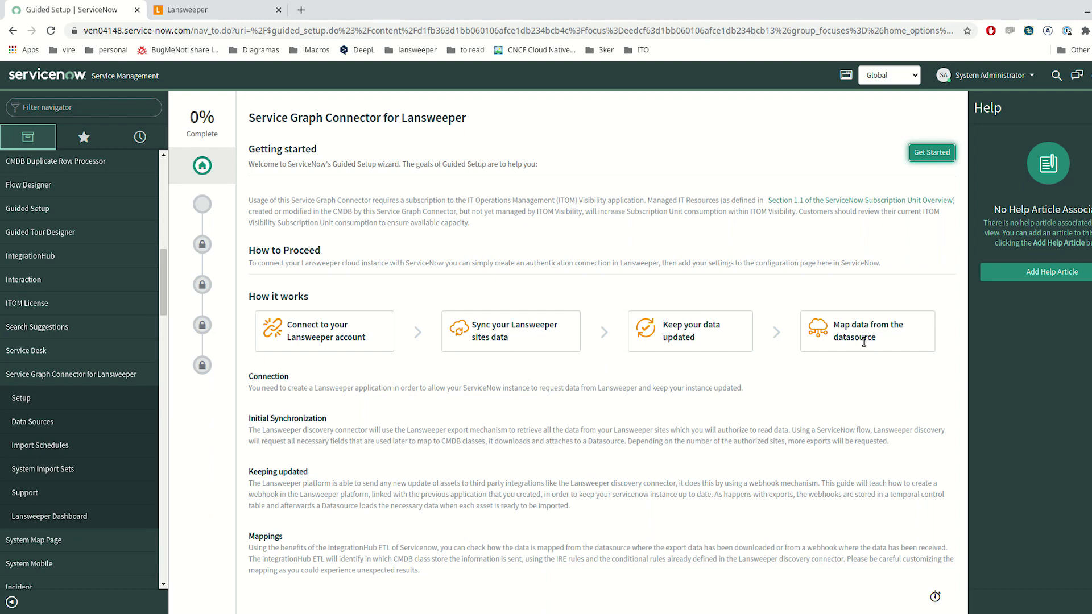
click(930, 158)
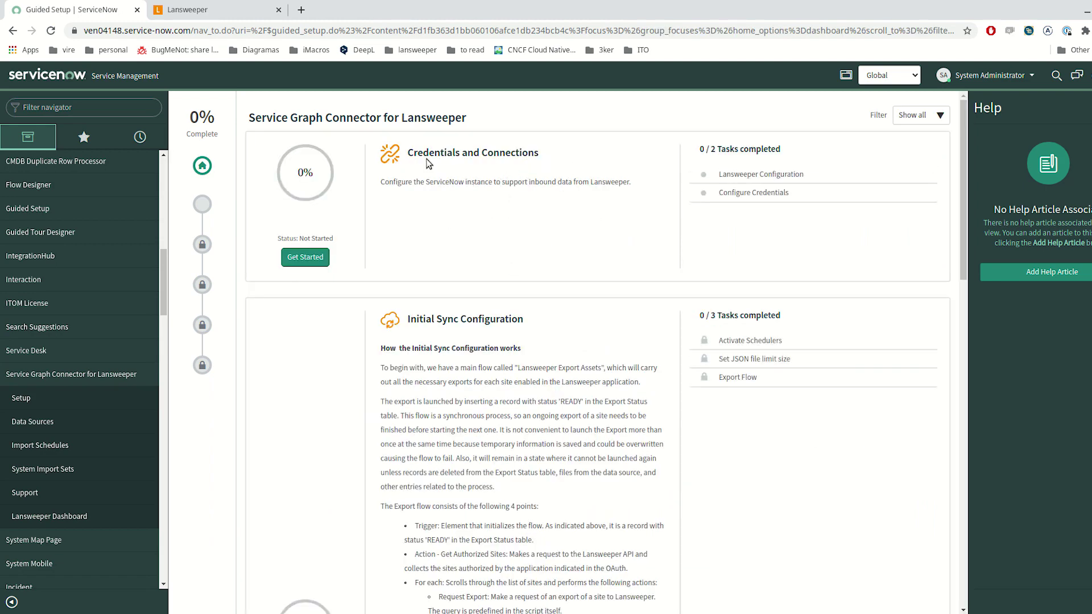
click(756, 178)
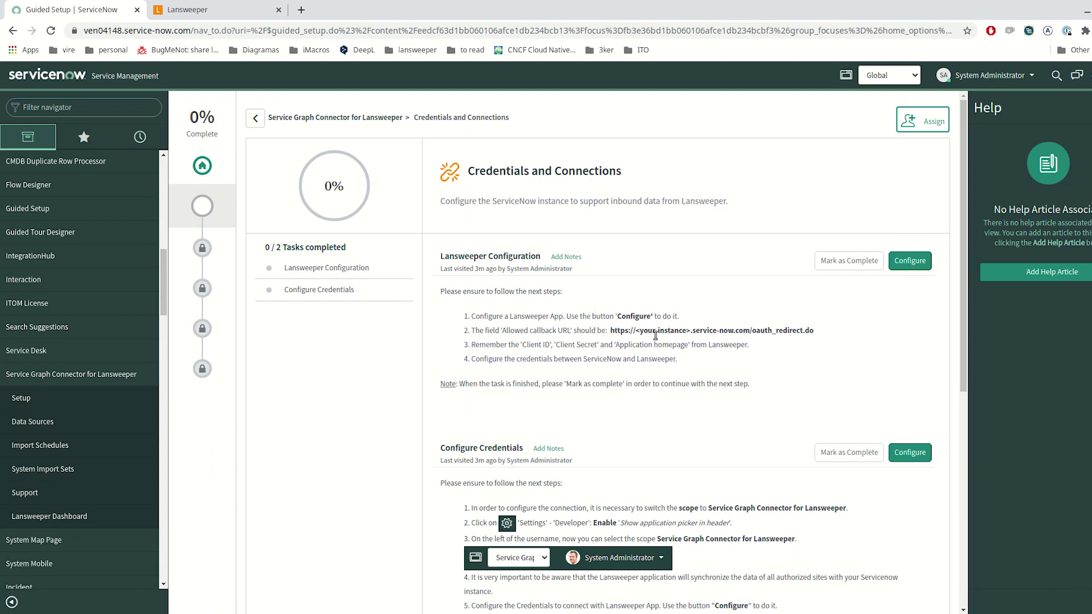
Switch to Lansweeper and start a new developer application named "servicenow demo"
click(212, 13)
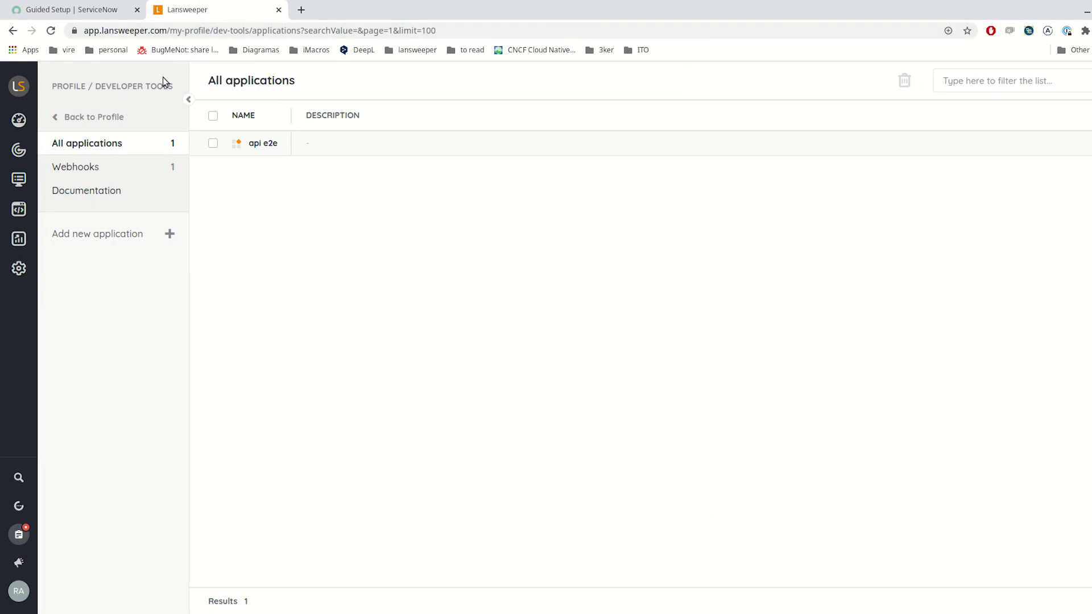
click(20, 592)
click(87, 146)
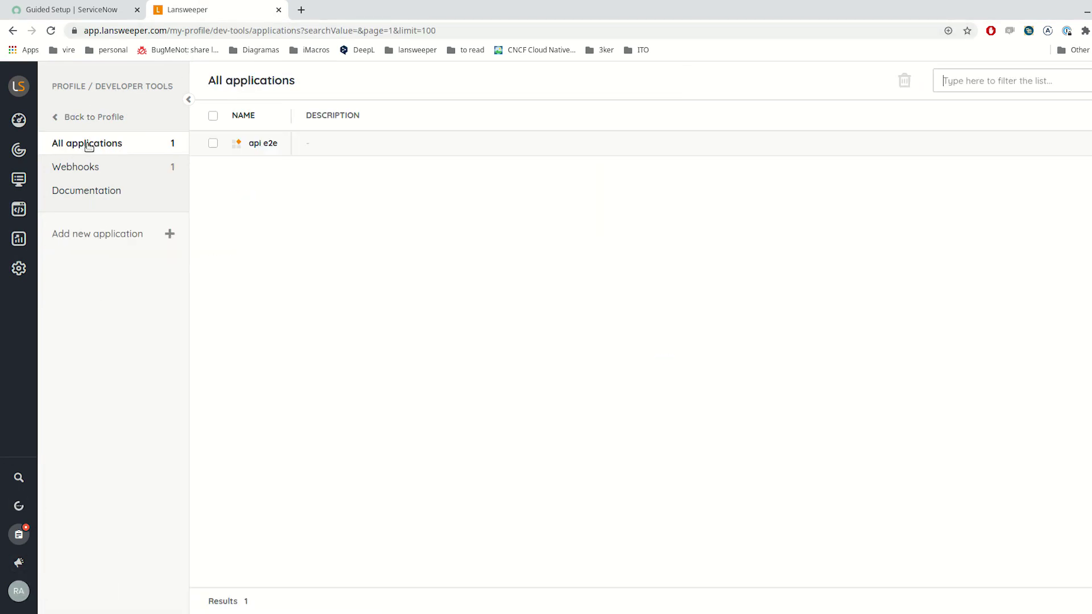
click(106, 233)
click(452, 272)
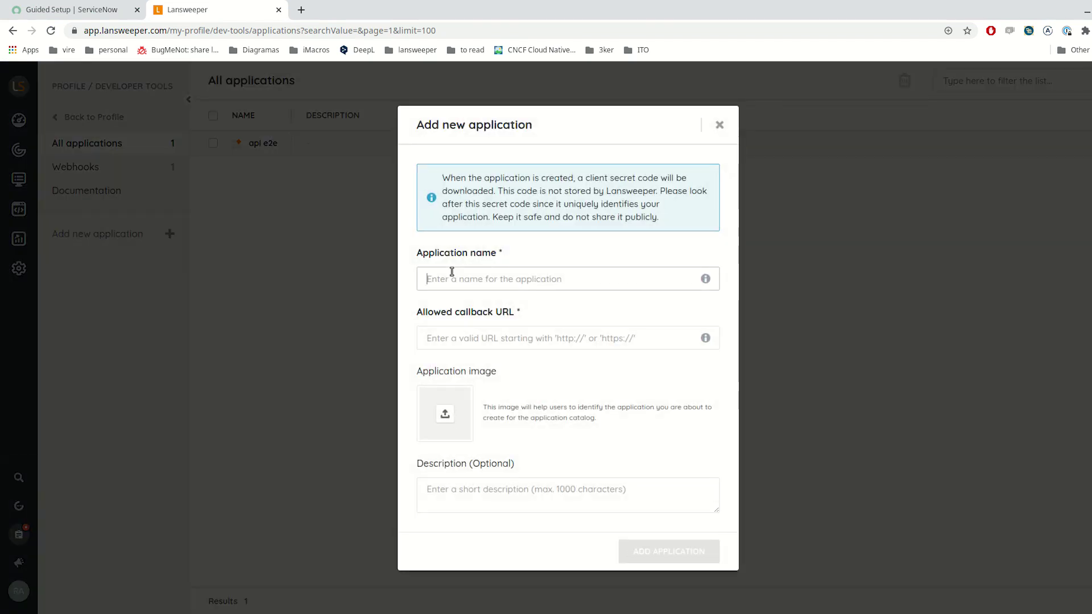
text(servi)
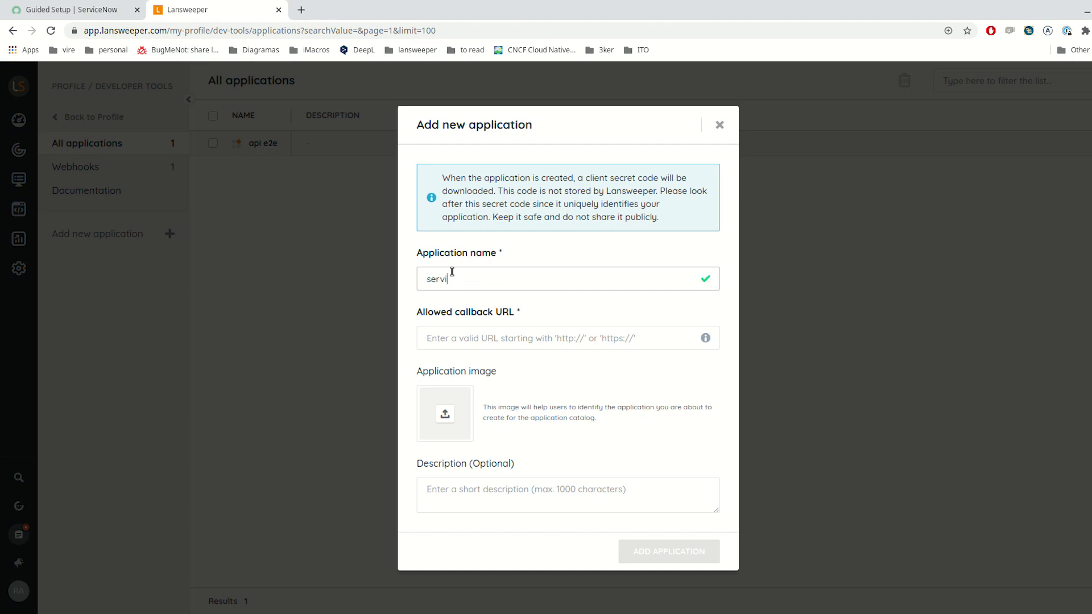
text(cenow demo)
Copy the callback URL template from the ServiceNow setup instructions into the new application's Allowed callback URL
click(470, 332)
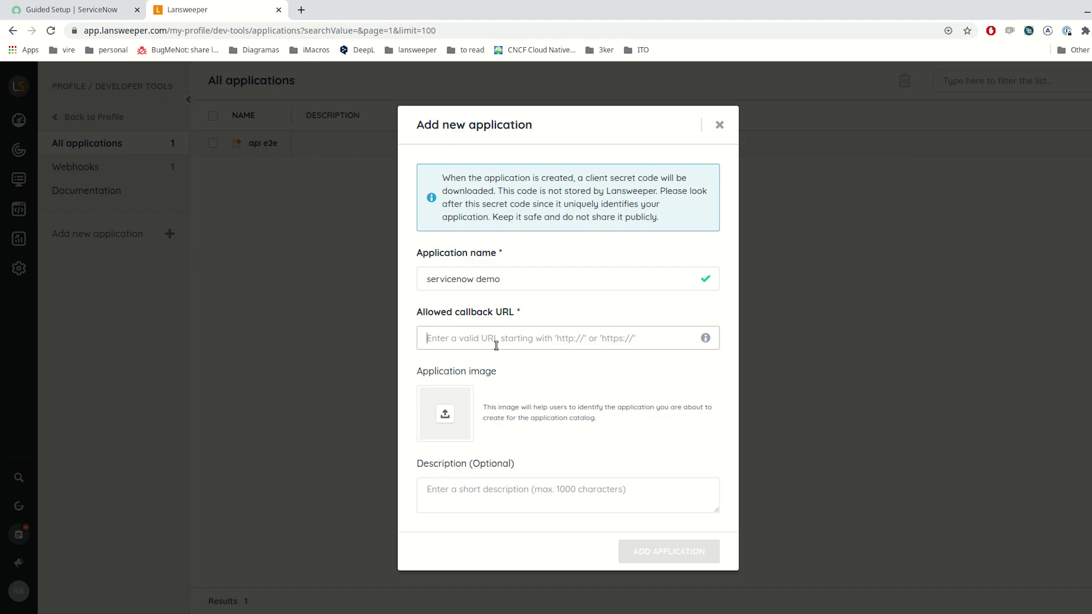
click(84, 17)
drag(610, 331, 834, 336)
key(ctrl+c)
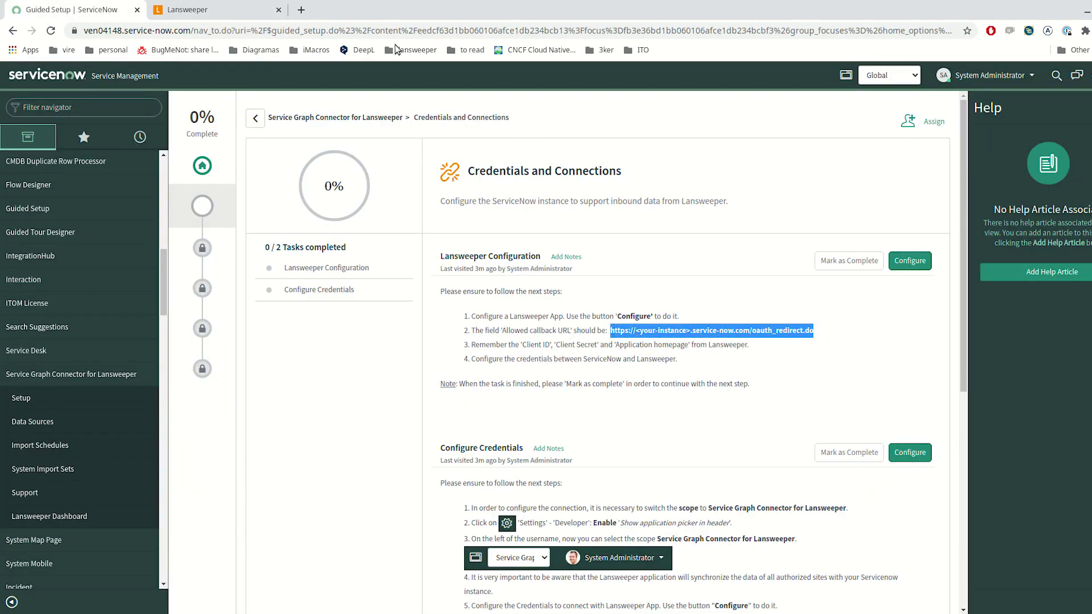
click(220, 9)
key(ctrl+v)
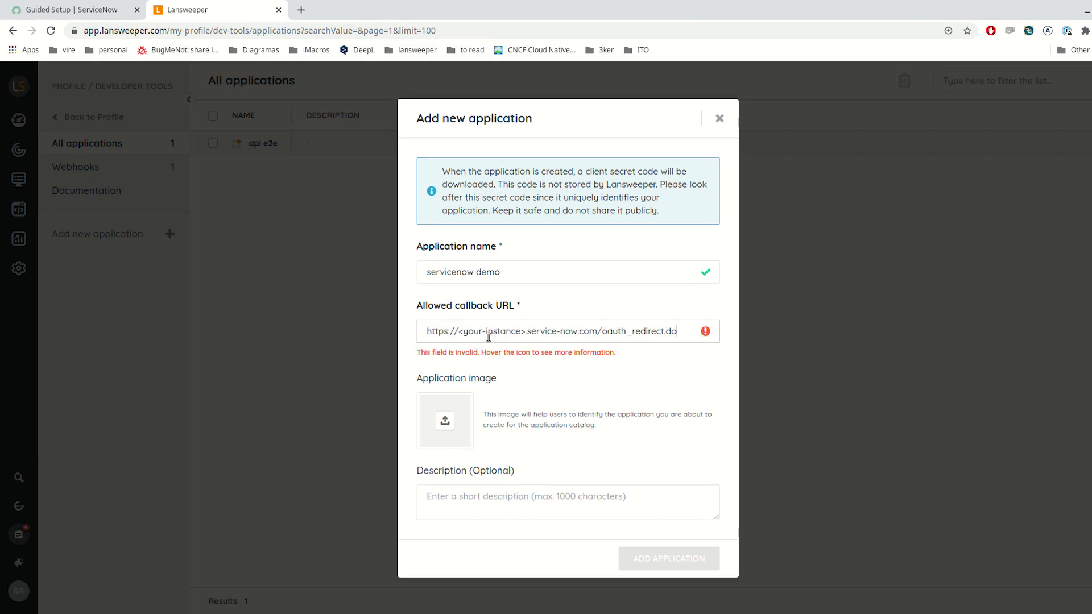
Replace the <your-instance> placeholder in the callback URL with the ServiceNow instance name ven04148 and add the application
drag(459, 331, 525, 330)
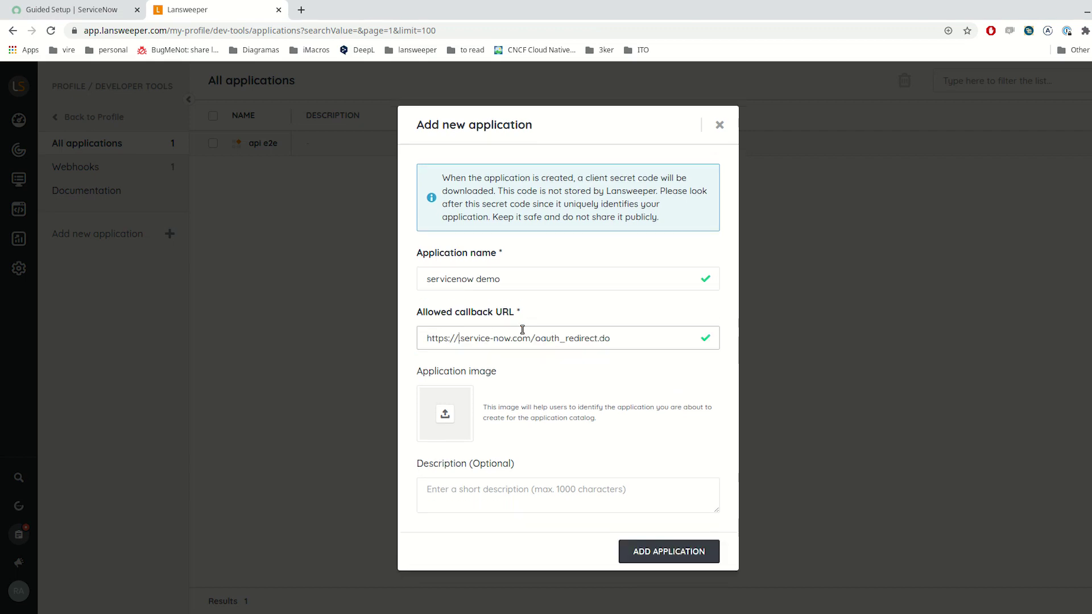
click(89, 13)
click(105, 31)
double_click(106, 31)
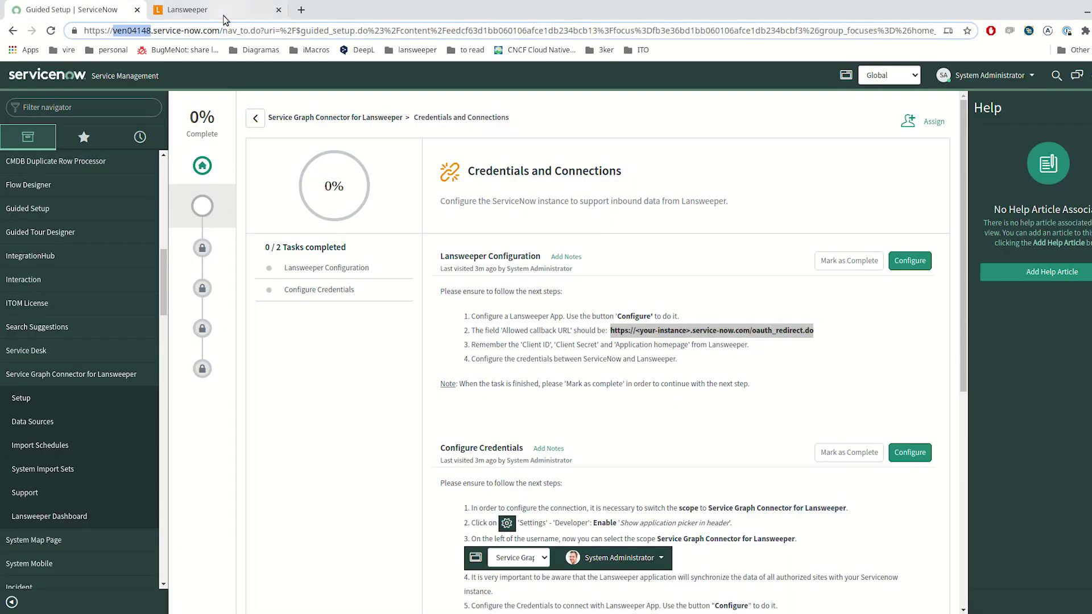
key(ctrl+c)
click(212, 12)
key(ctrl+v)
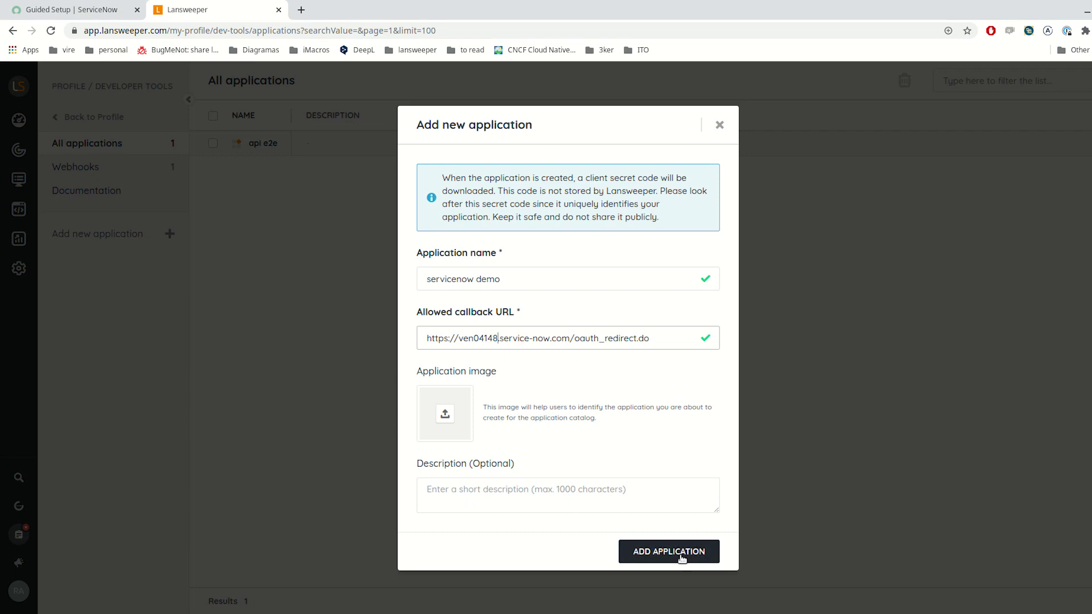
click(660, 556)
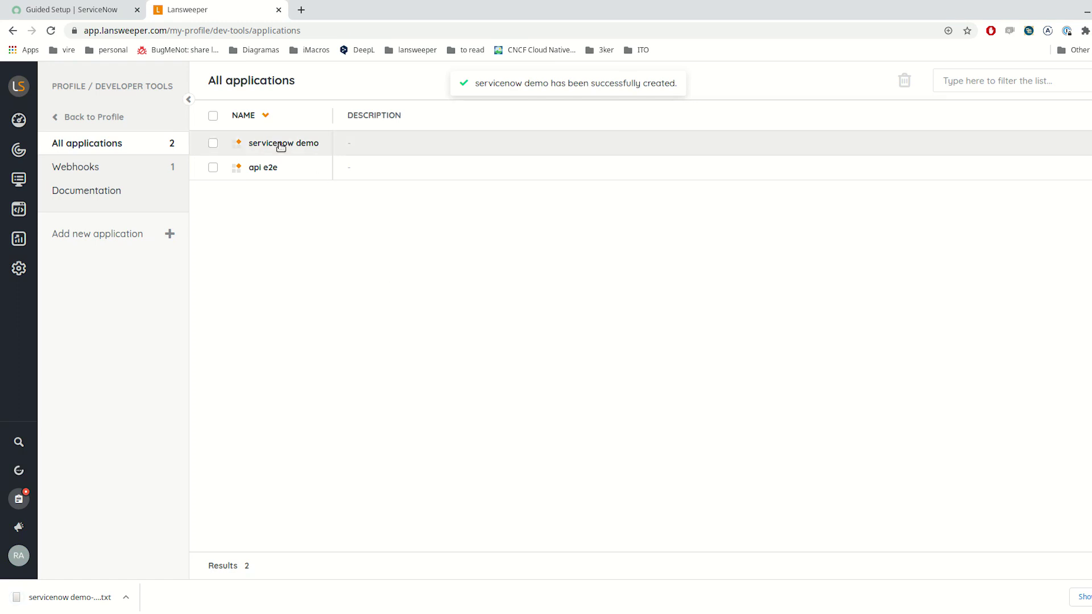
Open the downloaded servicenow demo text file, and mark the Lansweeper Configuration task as complete in ServiceNow
click(95, 605)
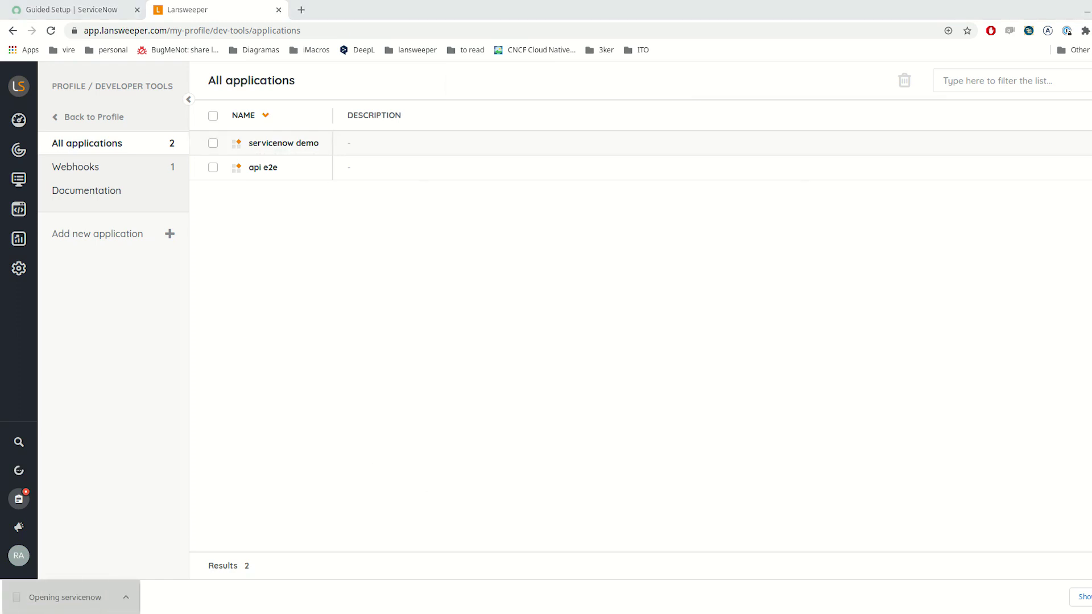
click(83, 10)
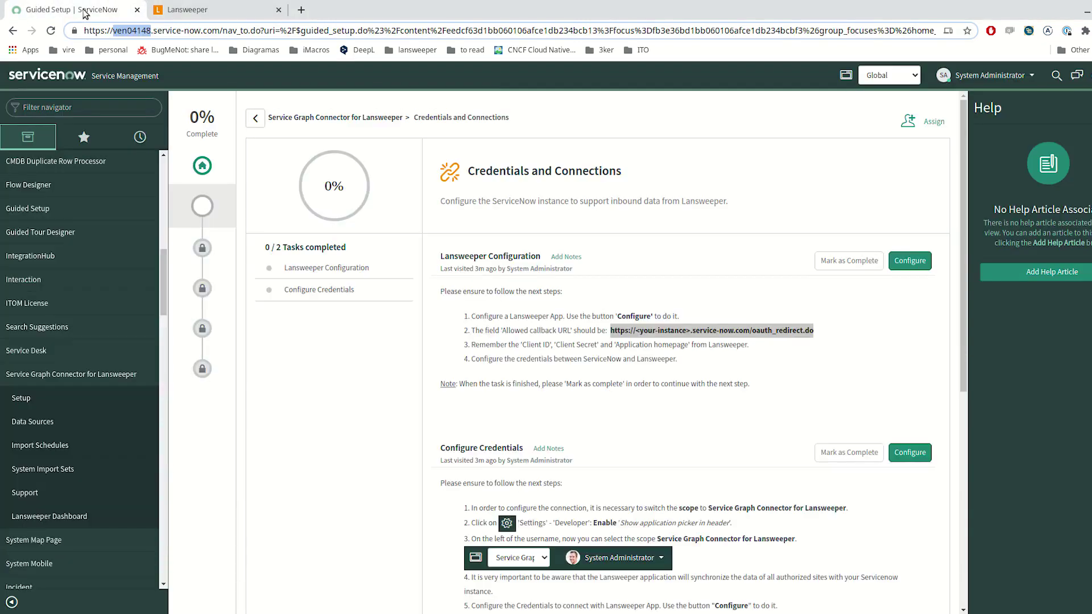
click(849, 261)
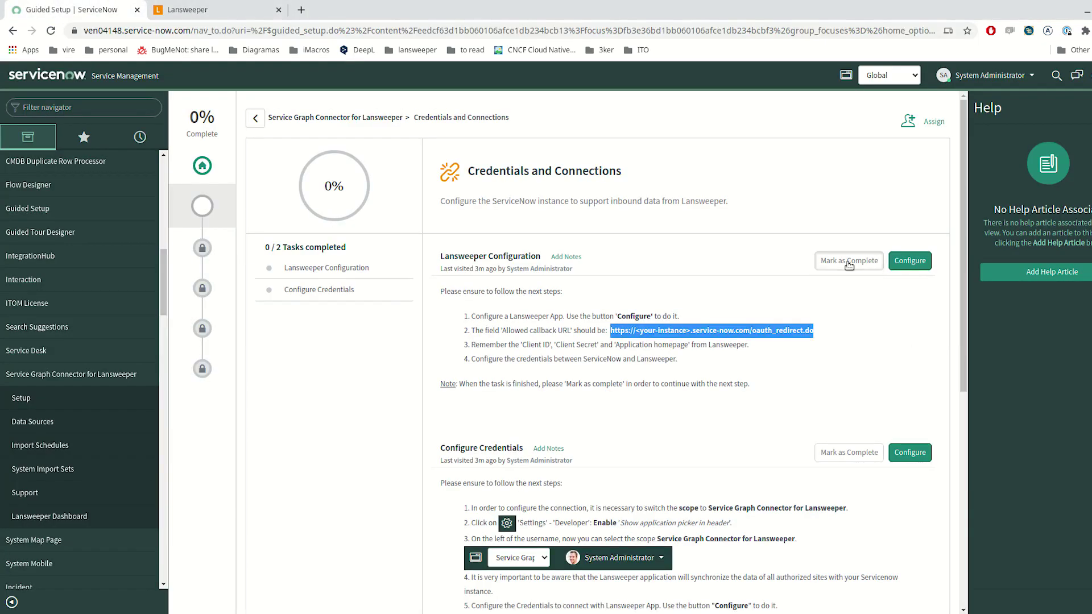
Start configuring the credentials and open the form for a new connection and credential
scroll(626, 301, down, 3)
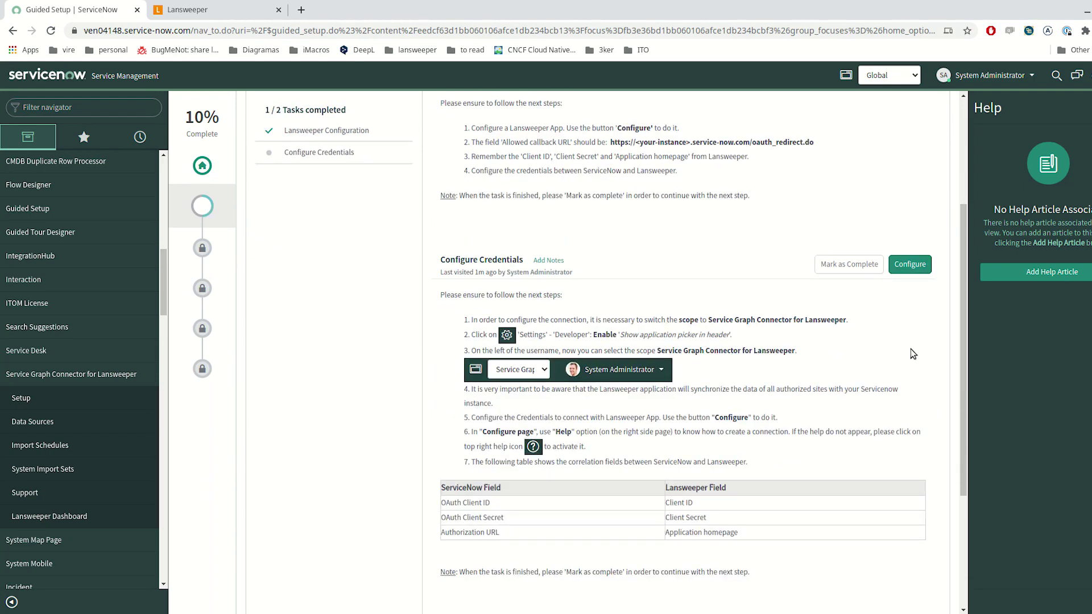
click(915, 268)
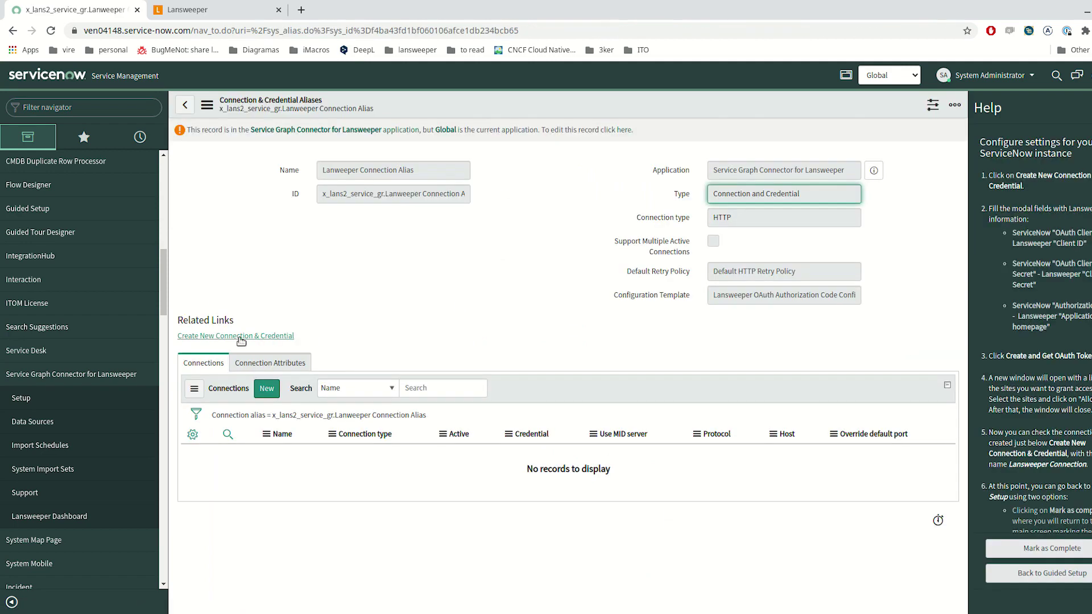
click(266, 338)
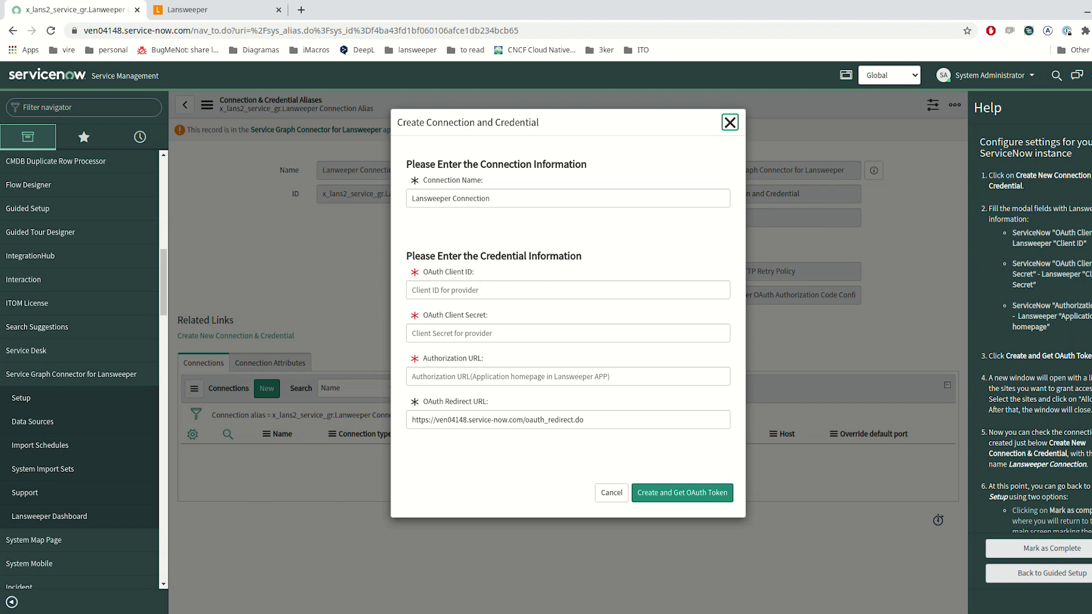
Paste the OAuth client ID and the OAuth client secret from the downloaded file into the credential form
click(462, 290)
key(ctrl+v)
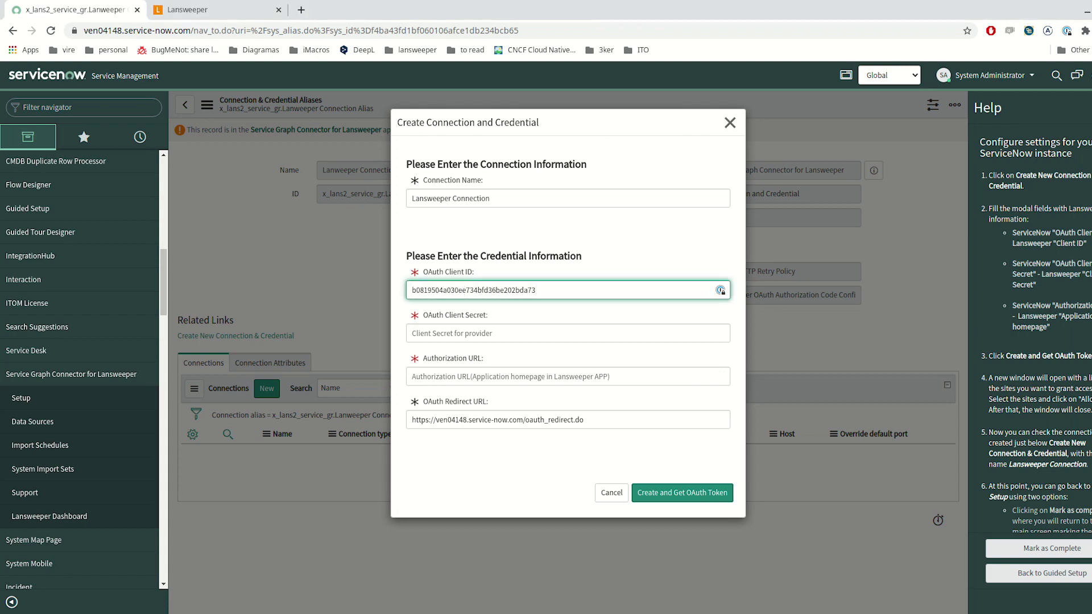
key(alt+Tab)
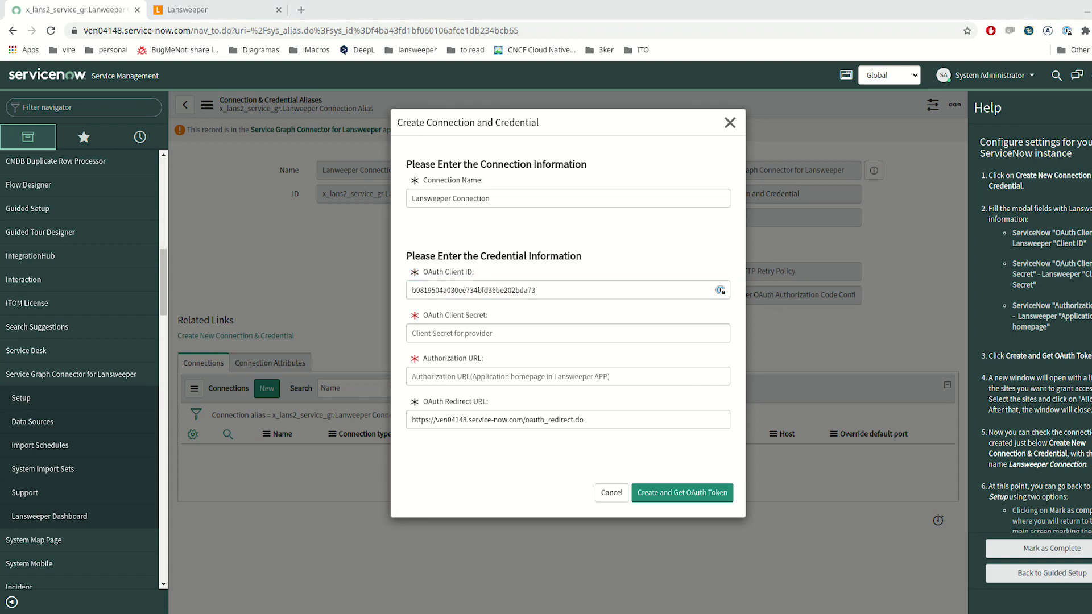
click(503, 336)
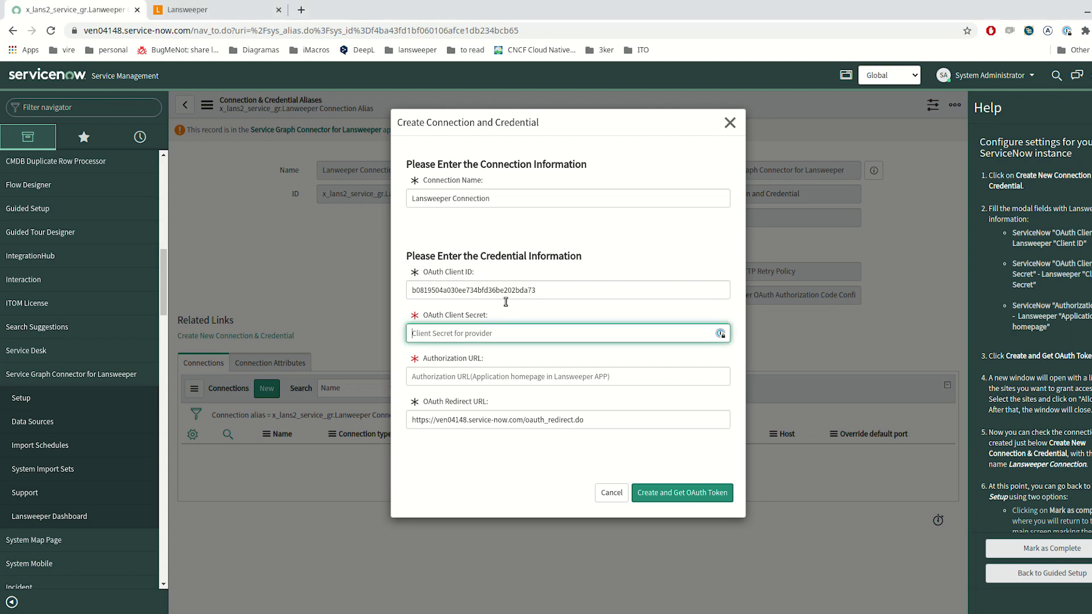
key(ctrl+v)
Copy the application homepage URL of servicenow demo from Lansweeper into the Authorization URL in ServiceNow
click(208, 11)
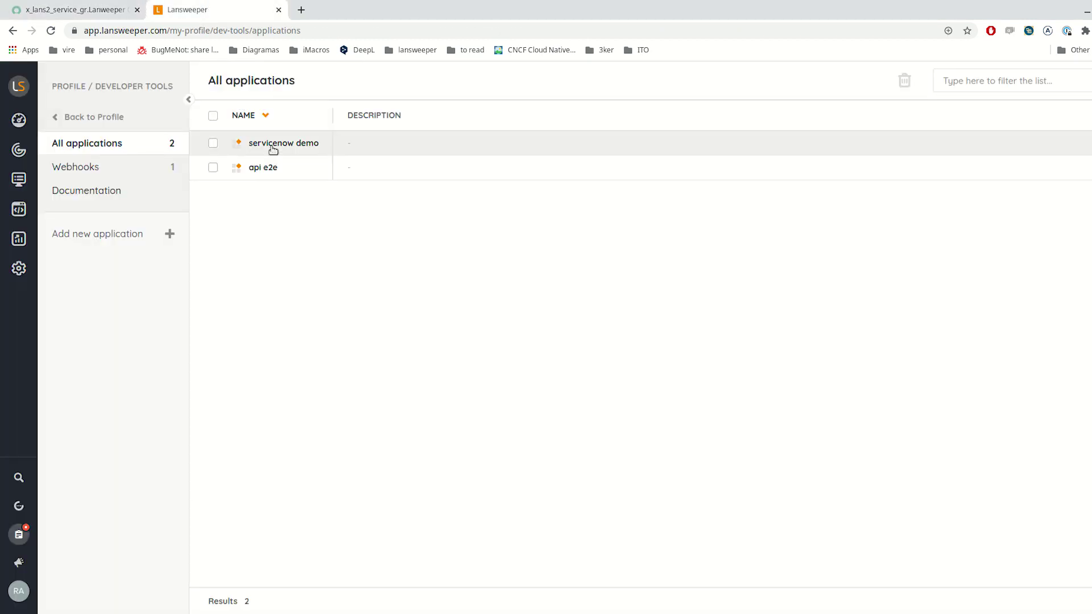
click(271, 147)
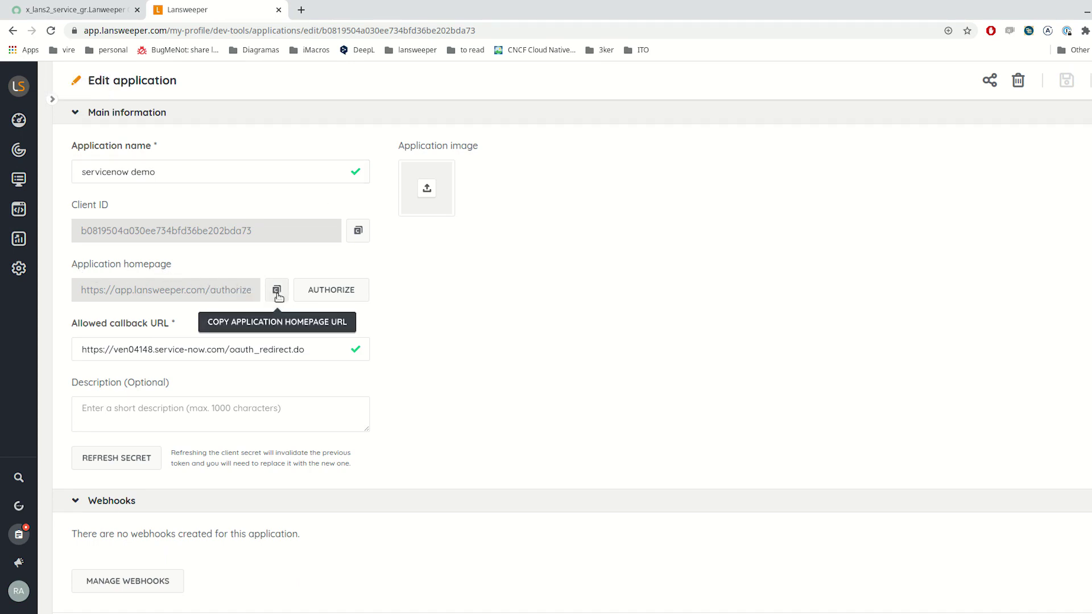
click(74, 10)
click(506, 375)
key(ctrl+v)
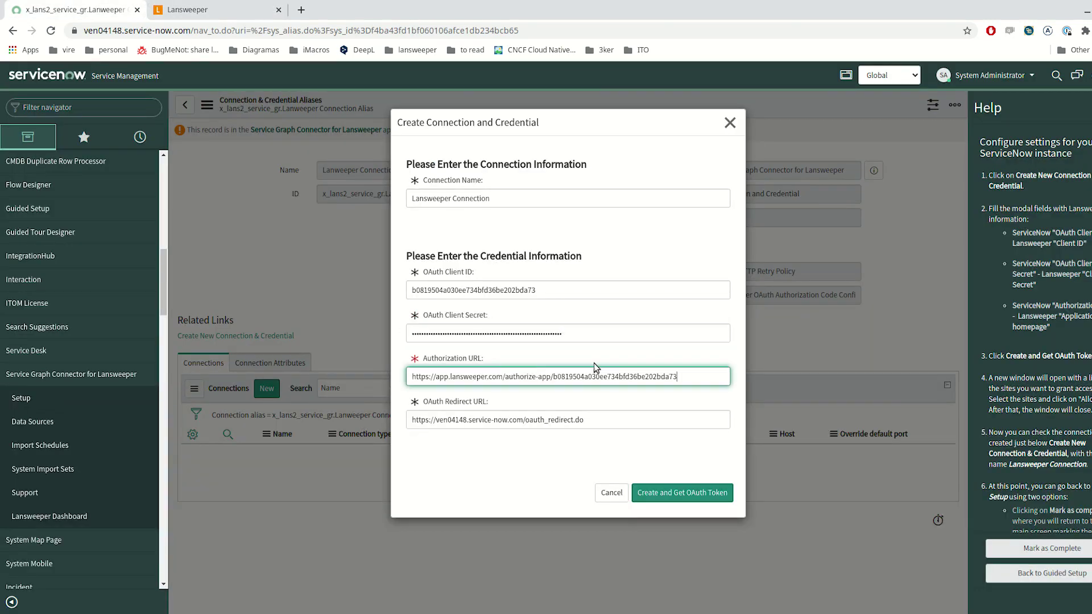
Create the connection with an OAuth token, allowing servicenow demo to access the site q4t34ms1t3t3st1ng-801003install-pro4
click(690, 498)
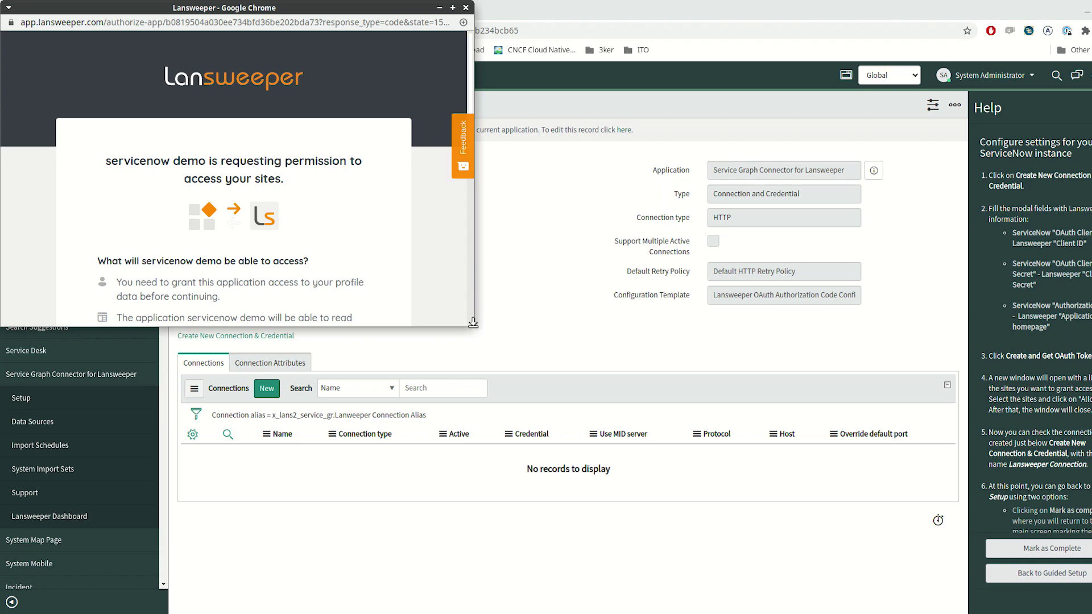
drag(474, 323, 474, 588)
scroll(408, 476, down, 1)
scroll(408, 476, down, 1)
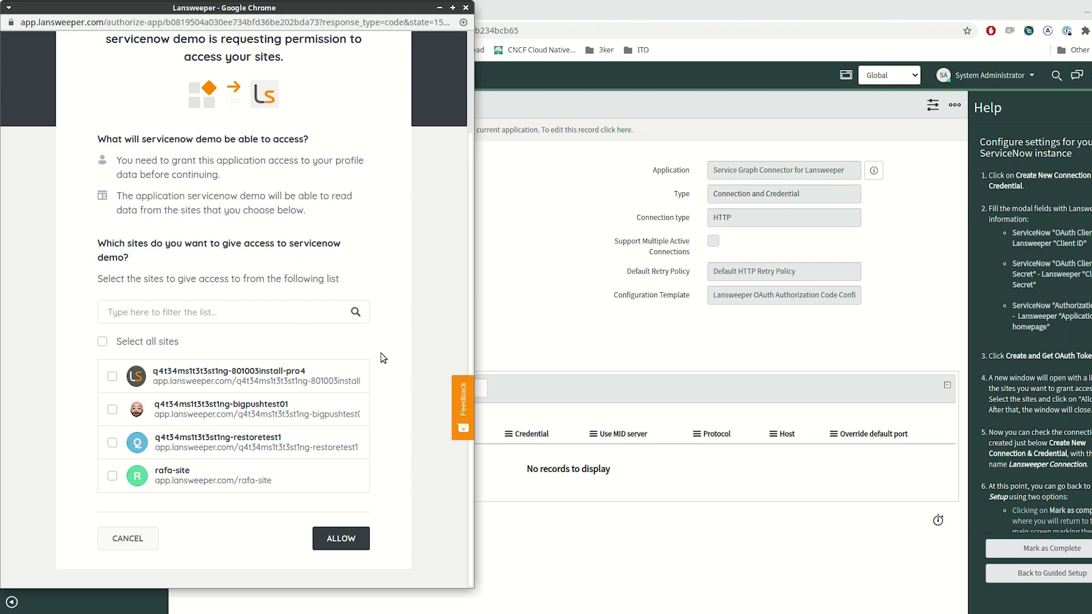
click(112, 378)
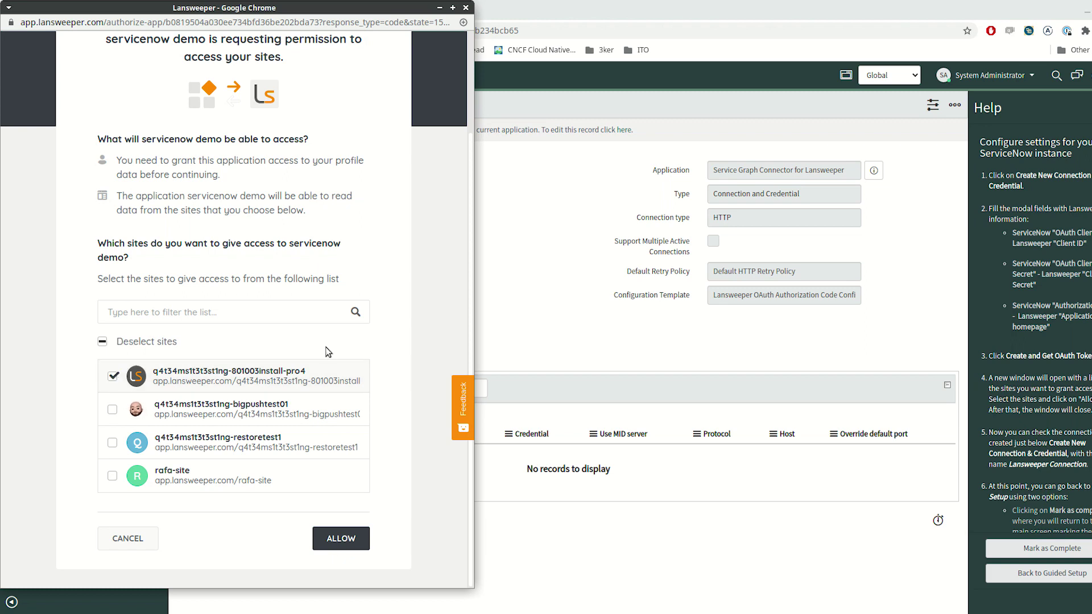
click(346, 544)
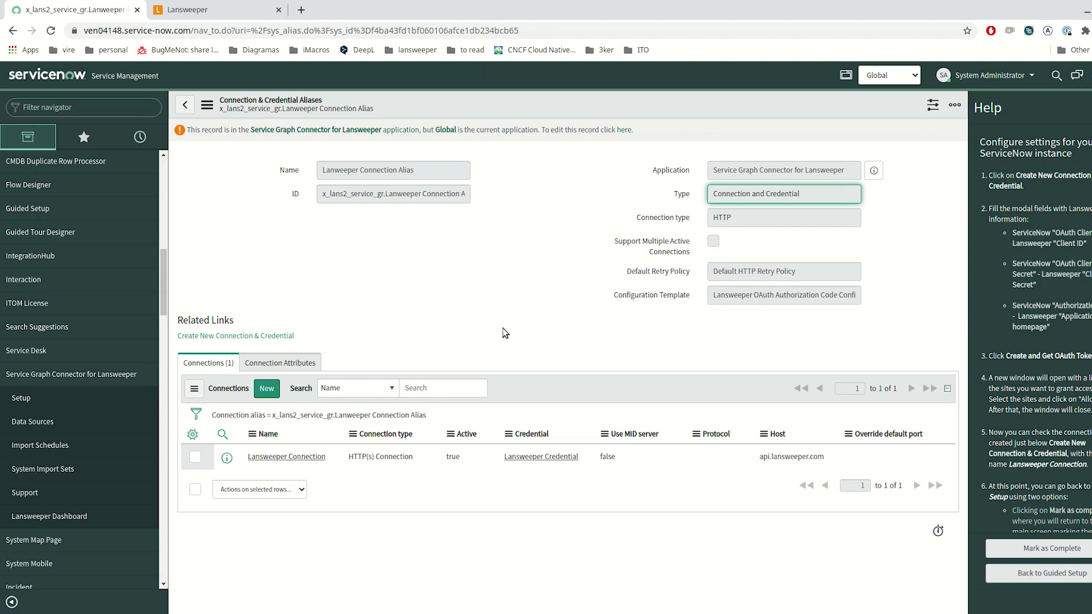
Return to the guided setup and go to the Activate Schedulers task of Initial Sync Configuration
click(1063, 574)
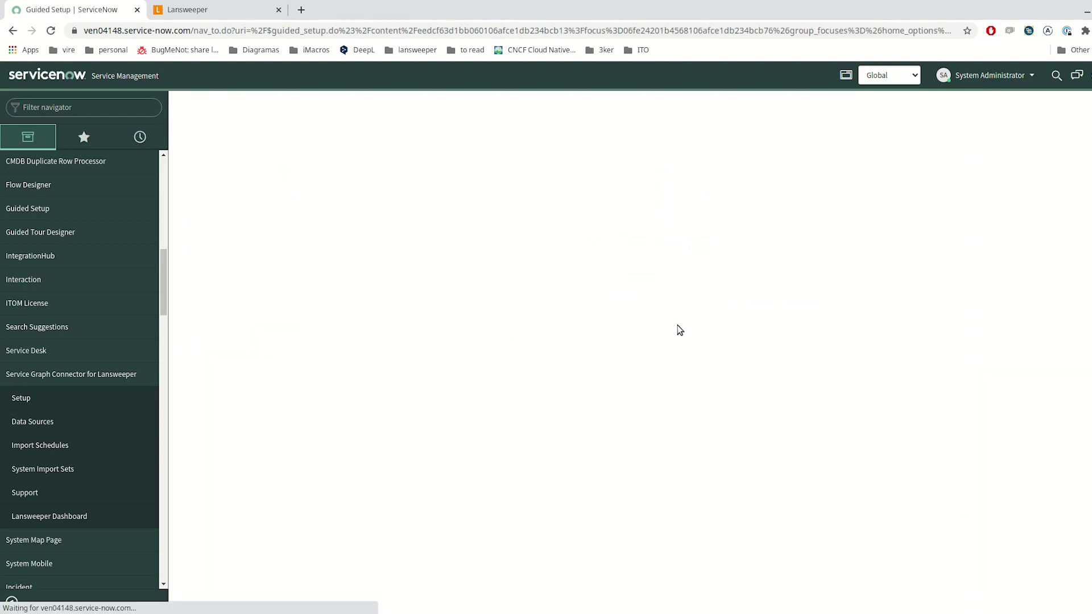
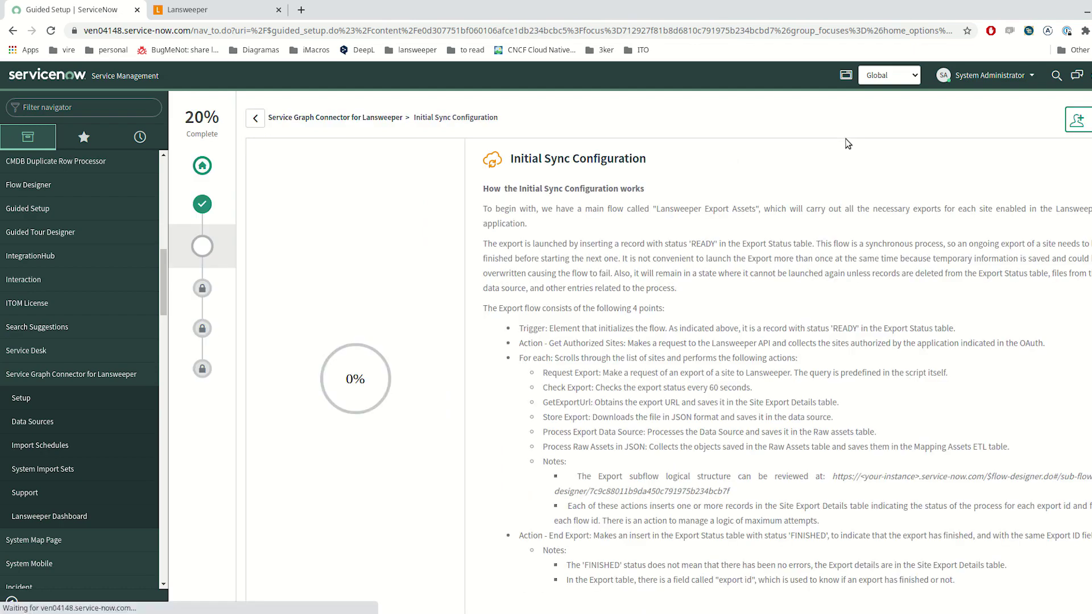
scroll(833, 389, down, 6)
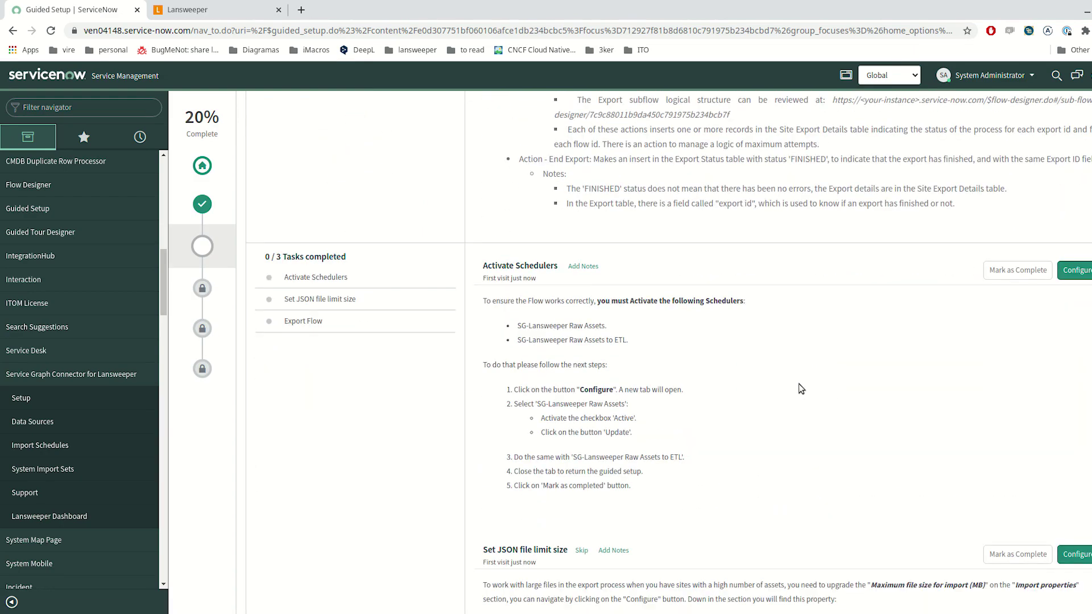
Open the scheduled data imports from the Activate Schedulers task, activate SG-Lansweeper Raw Assets and update the record
scroll(797, 387, down, 1)
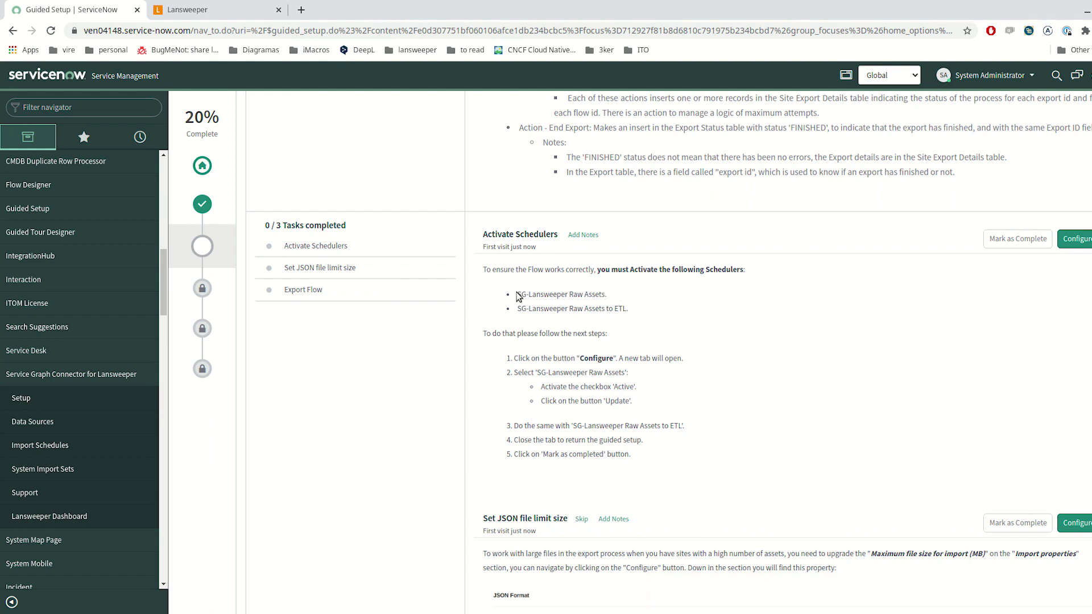
drag(517, 294, 631, 300)
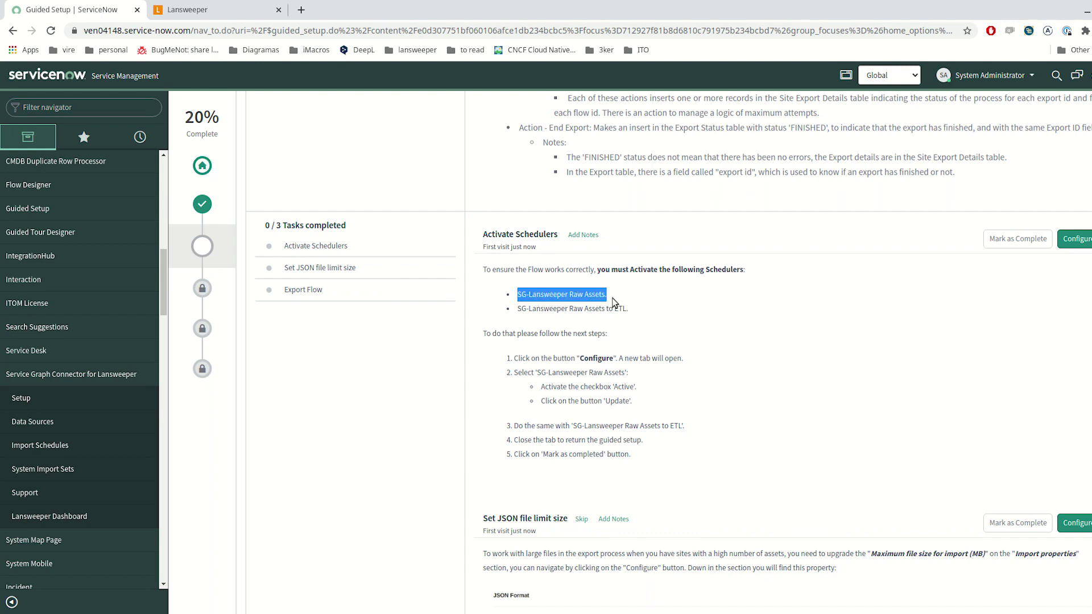
drag(517, 308, 681, 318)
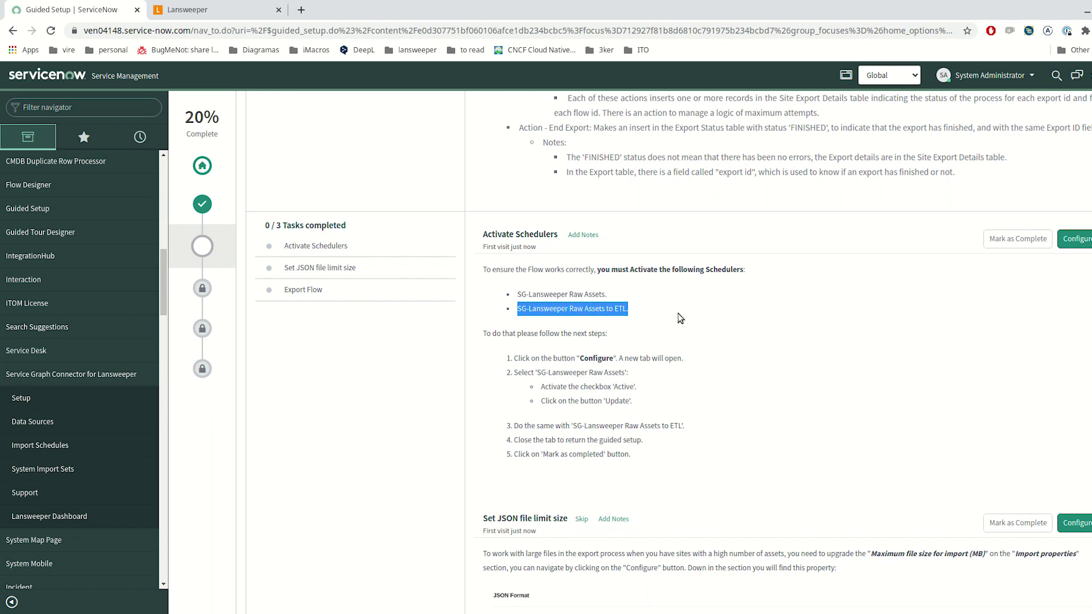
click(1079, 238)
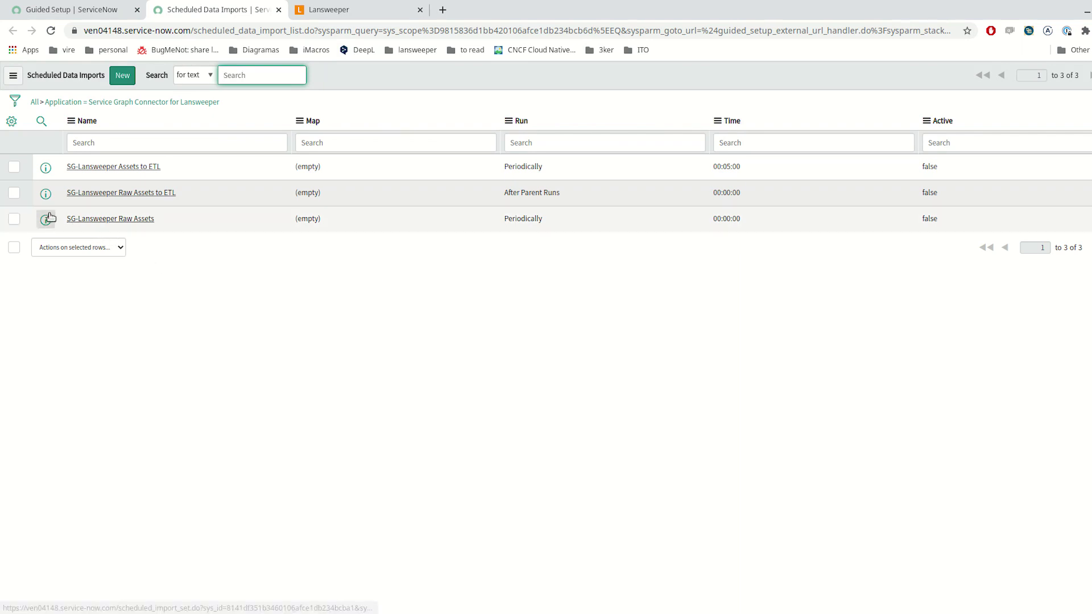
click(89, 221)
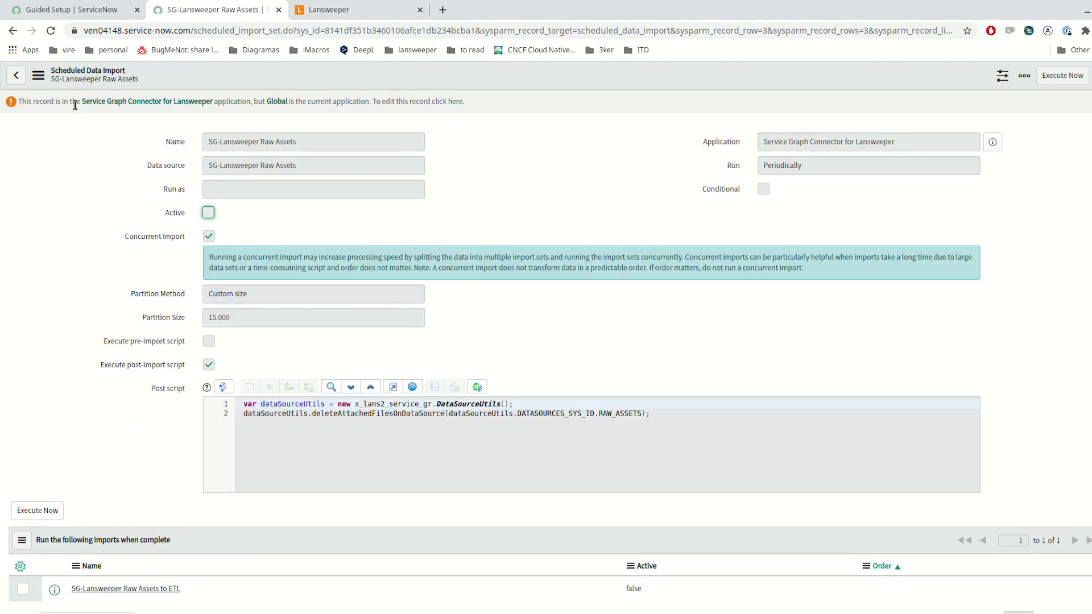
click(458, 103)
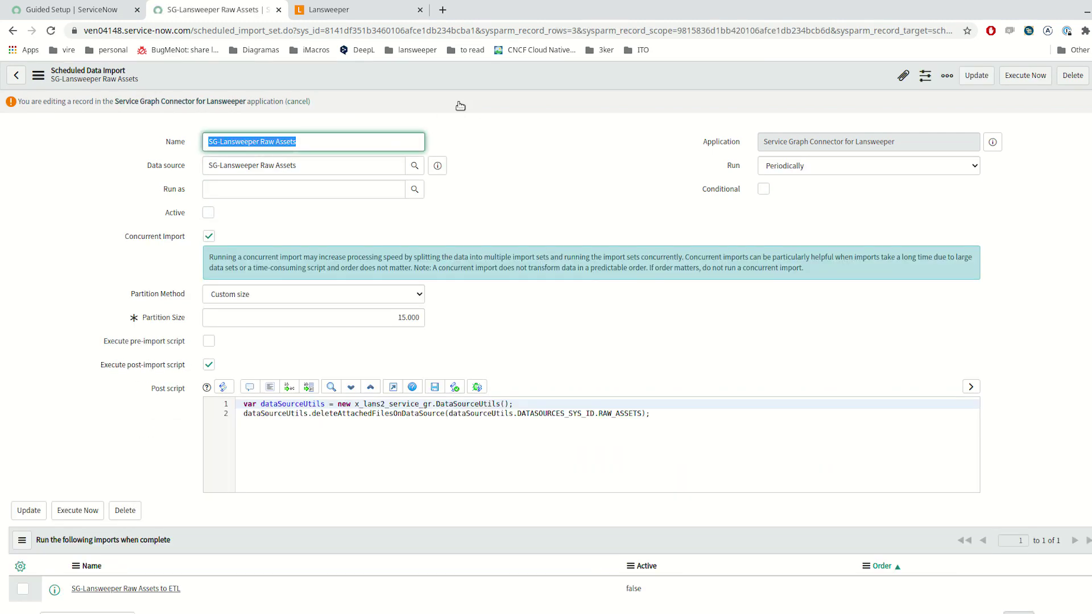
click(208, 213)
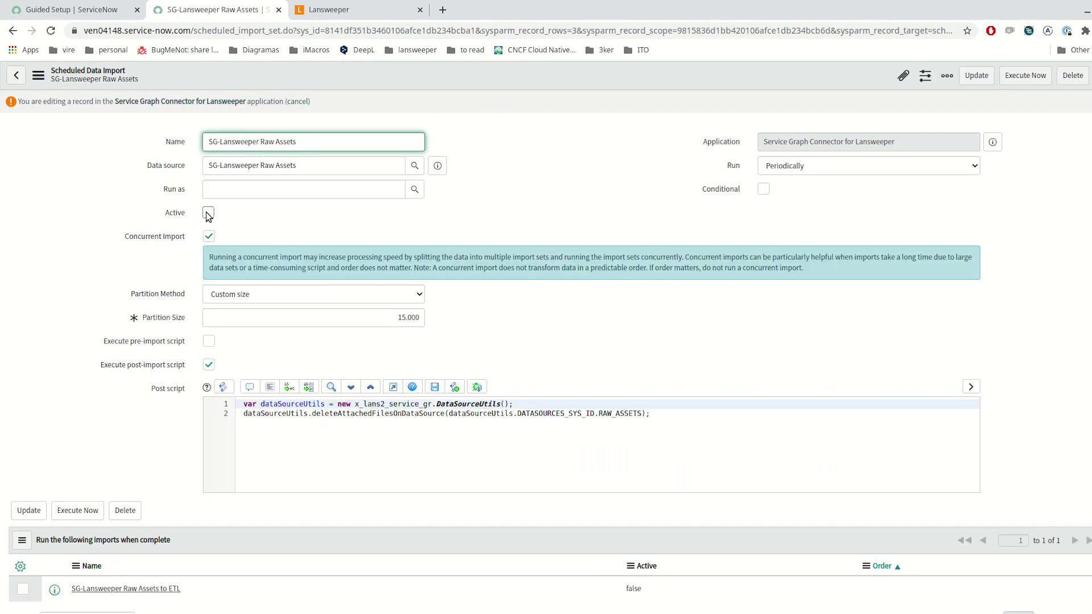
click(976, 75)
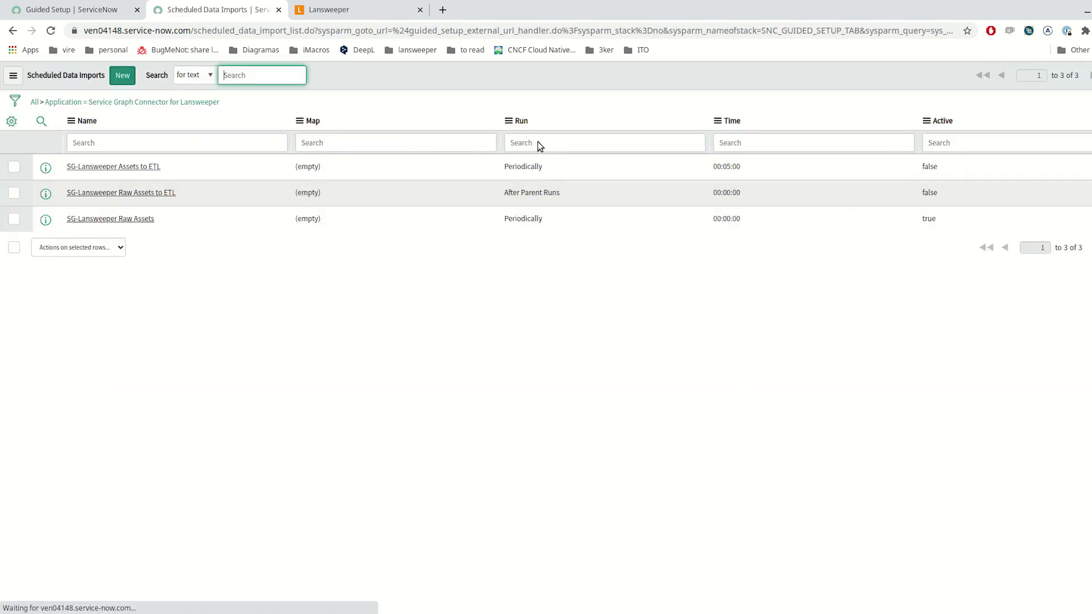
Dismiss the guided setup notice, then activate the SG-Lansweeper Raw Assets to ETL scheduled import and update its record
click(71, 7)
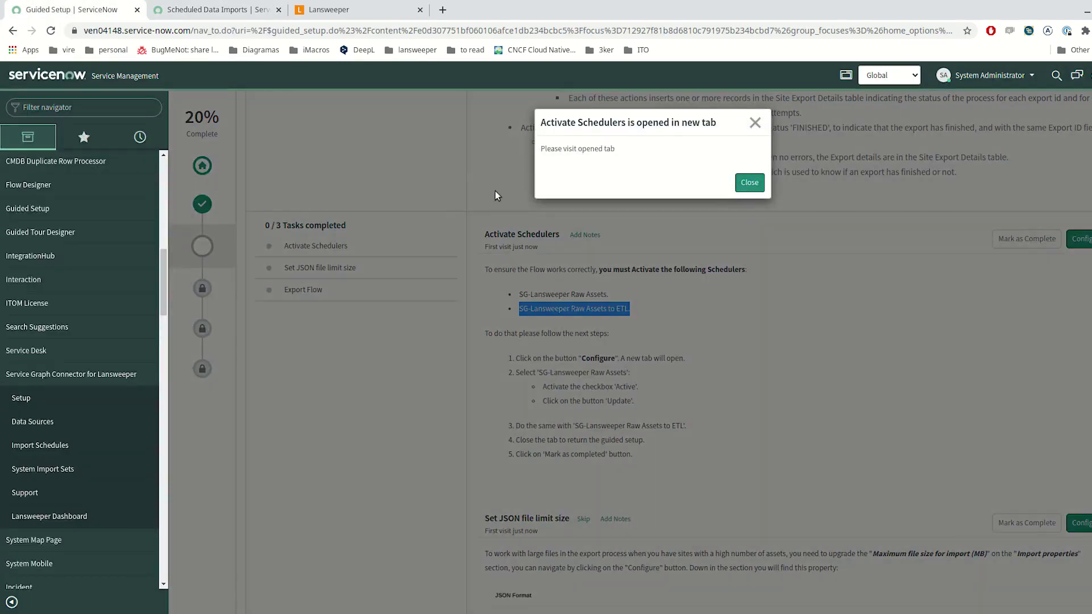
click(750, 183)
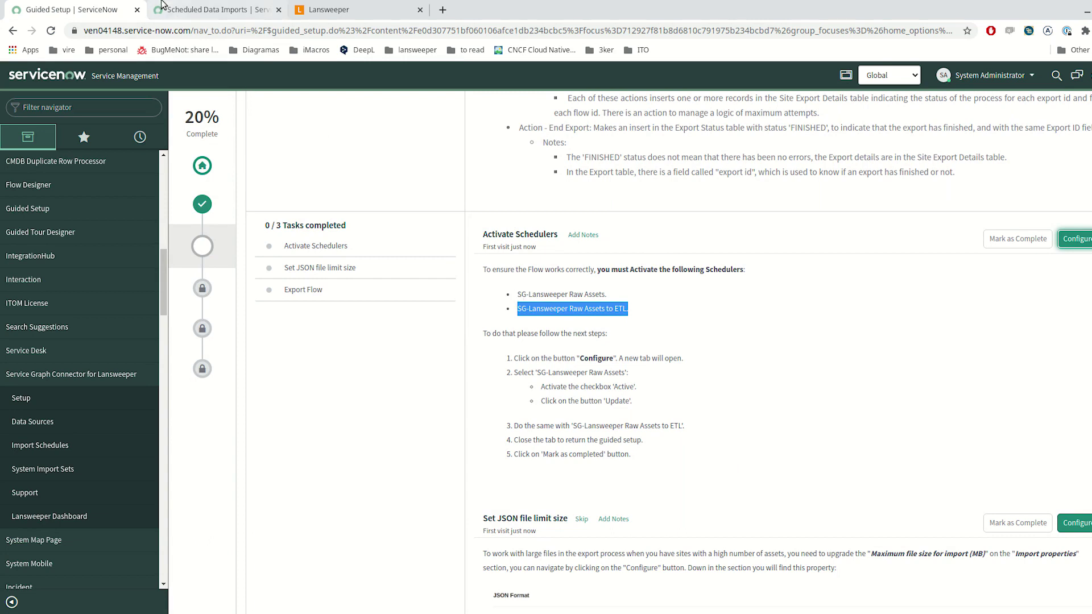
click(193, 8)
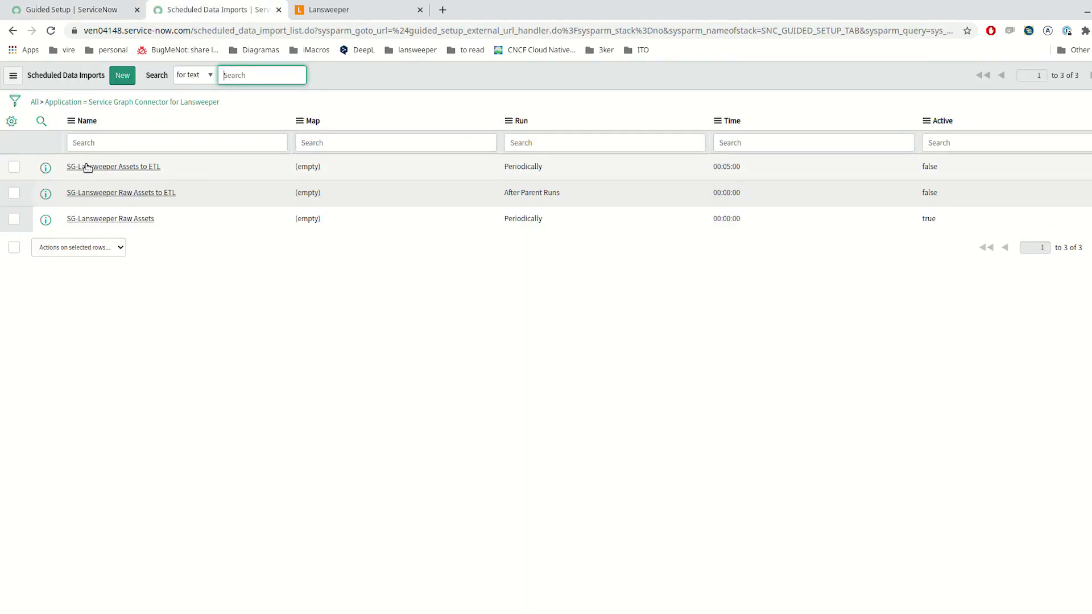
click(14, 194)
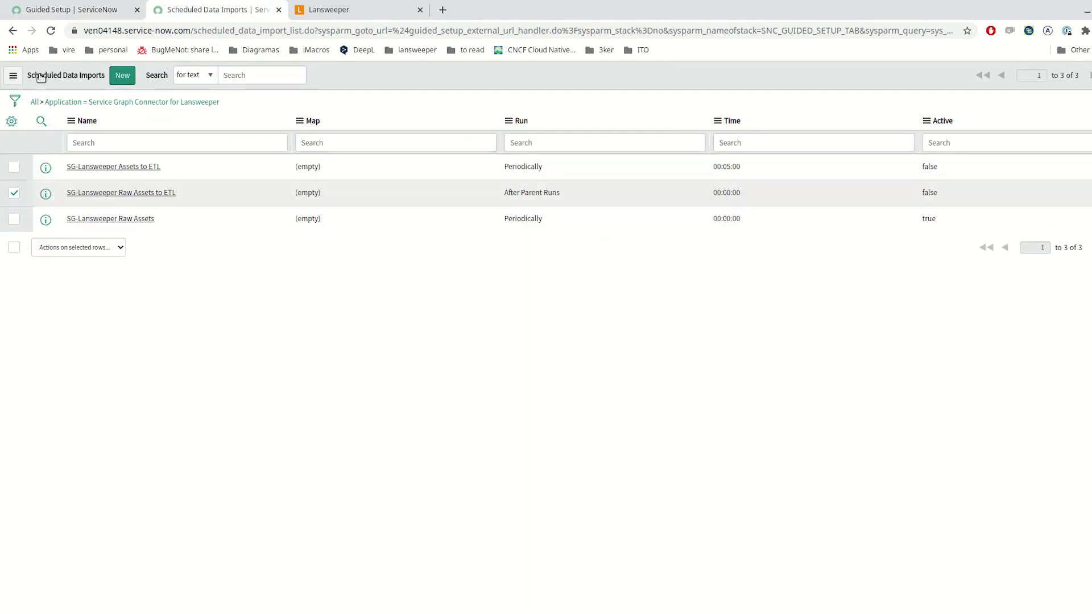
click(67, 10)
click(218, 10)
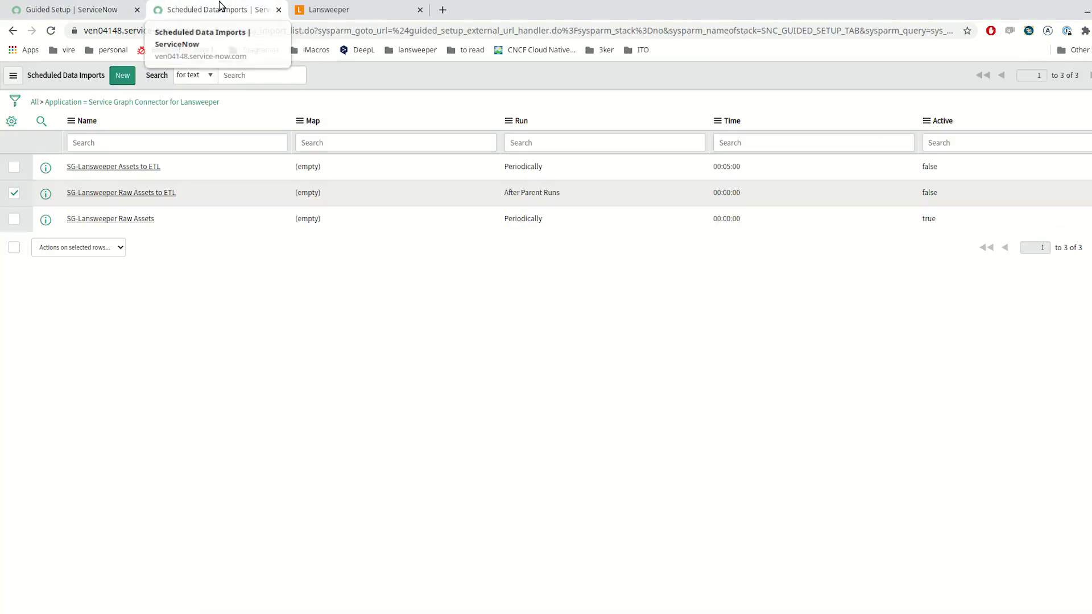
click(124, 193)
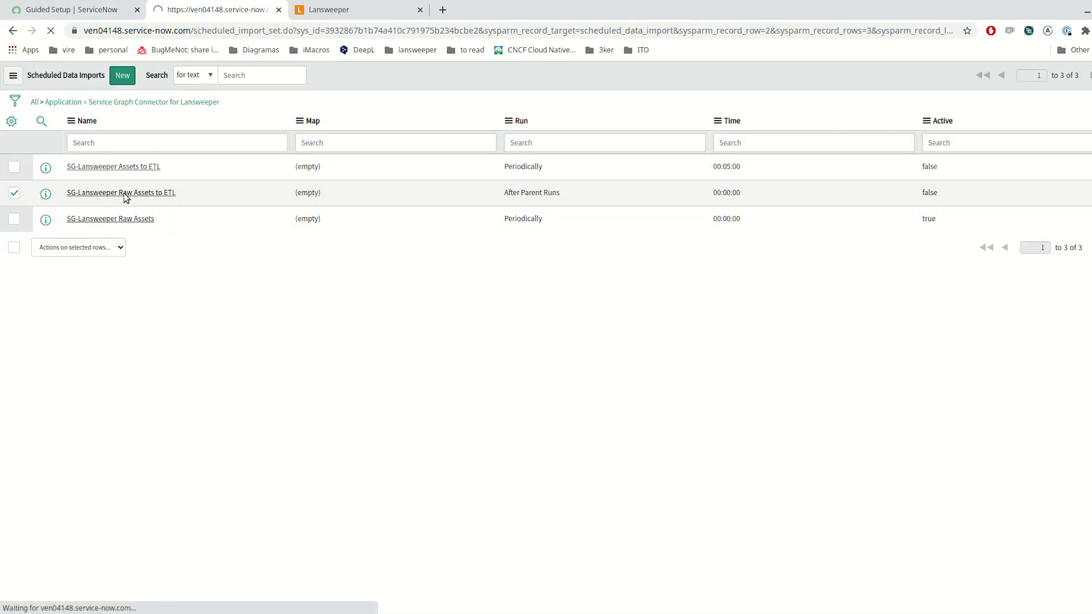
click(455, 102)
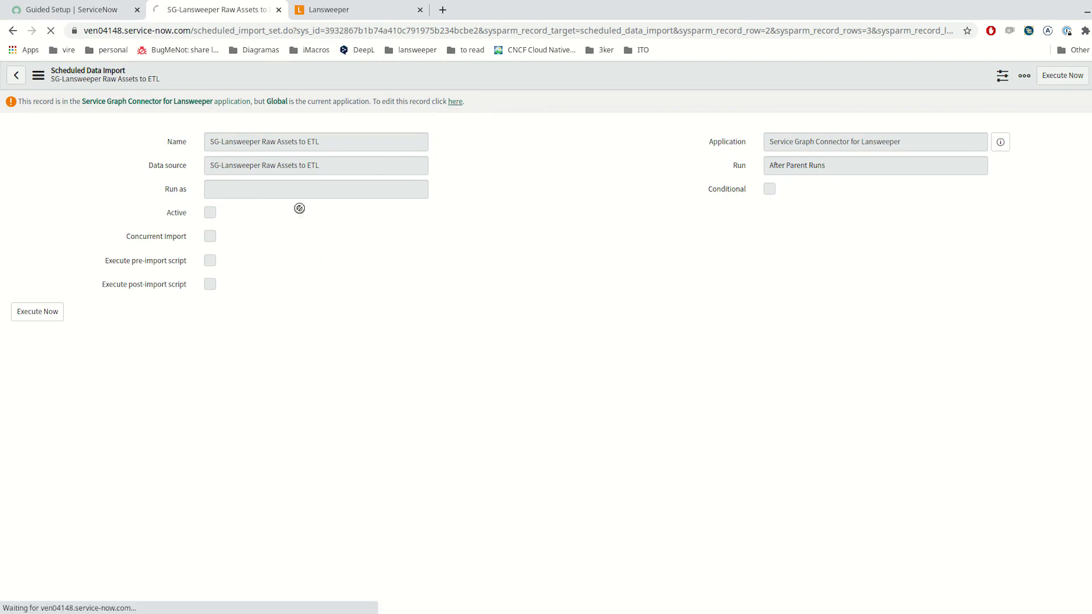
click(210, 214)
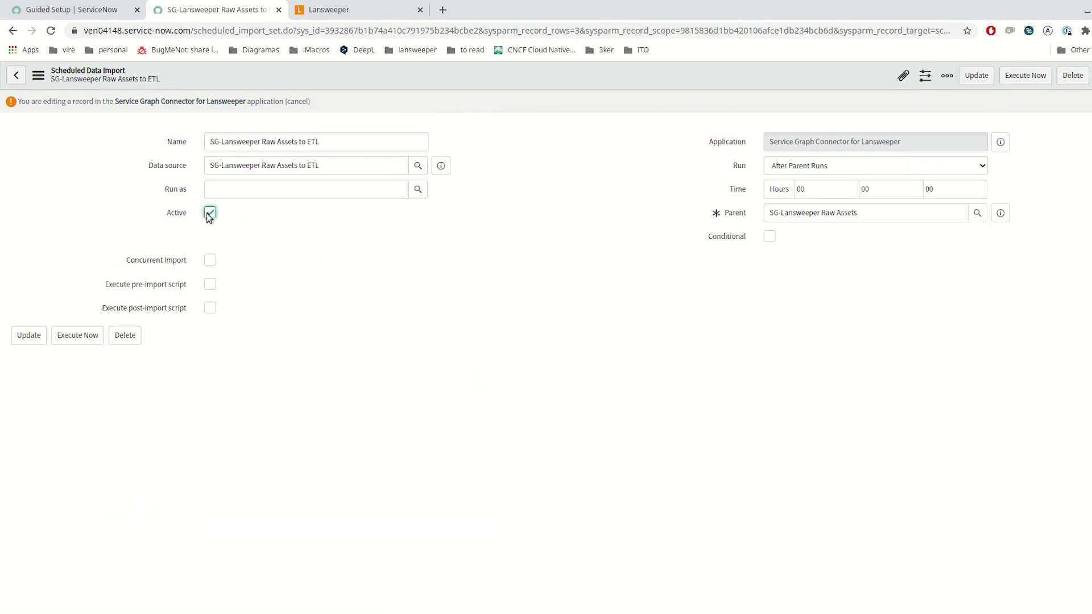
click(977, 76)
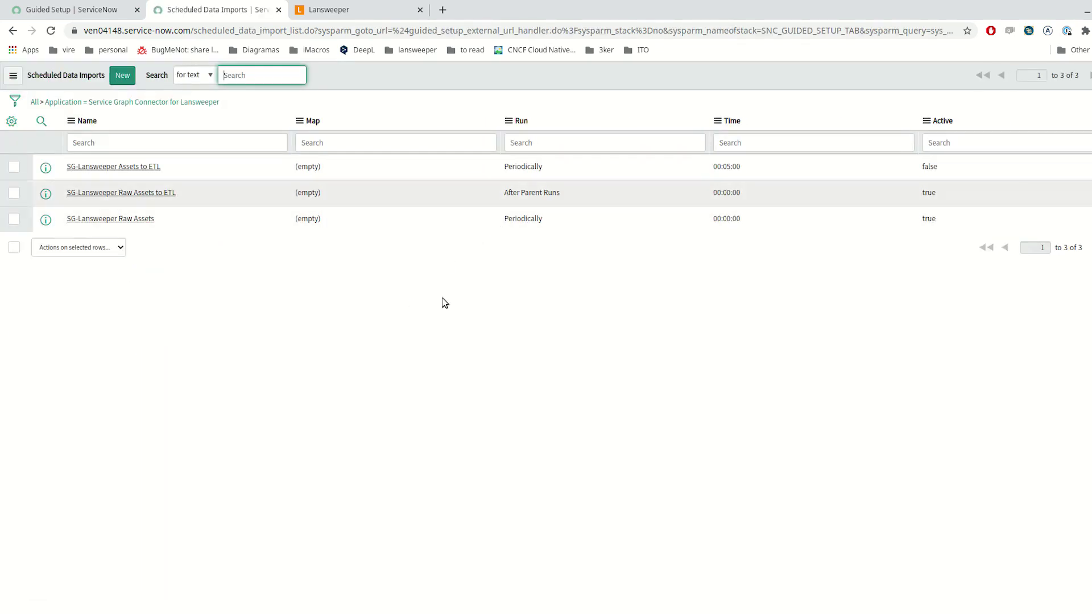
Return to the guided setup and mark the Activate Schedulers task as complete
click(93, 10)
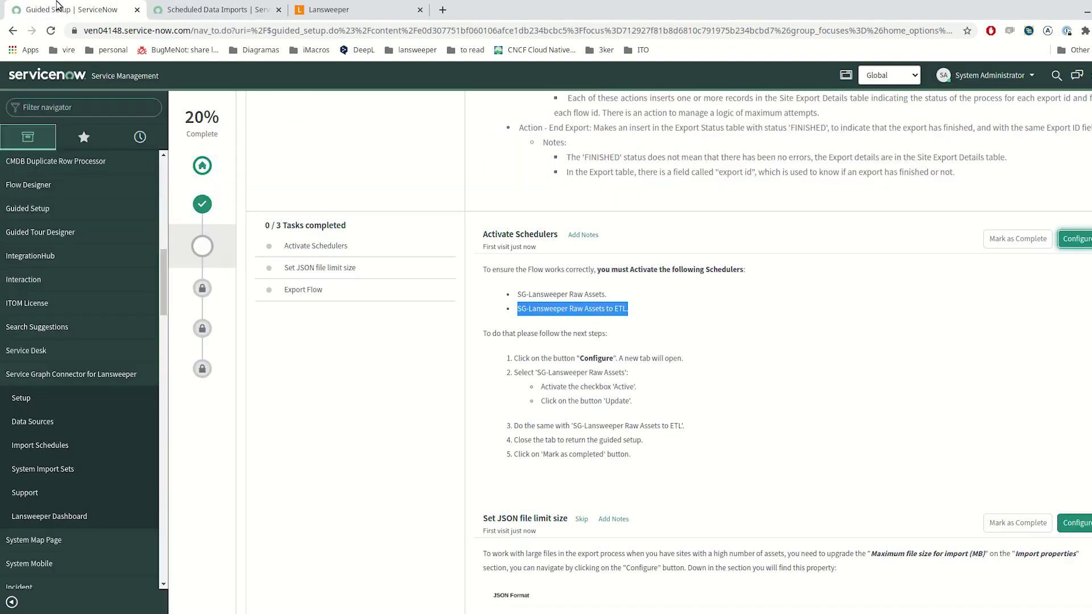
click(1018, 242)
click(993, 242)
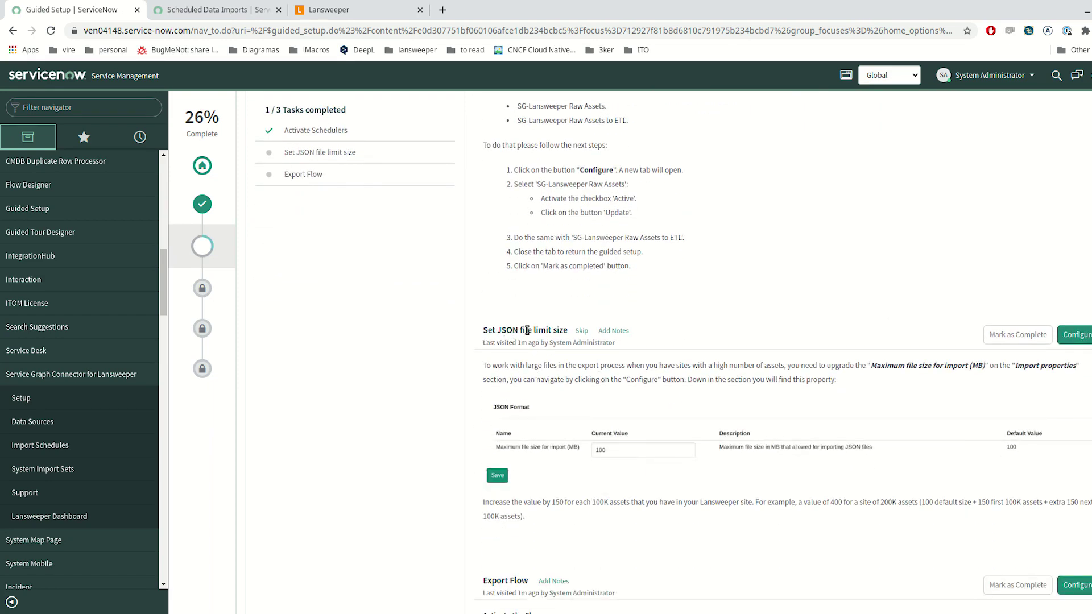
Switch to Lansweeper to check the site's asset total on the Overview dashboard, and return to the guided setup
scroll(796, 339, down, 1)
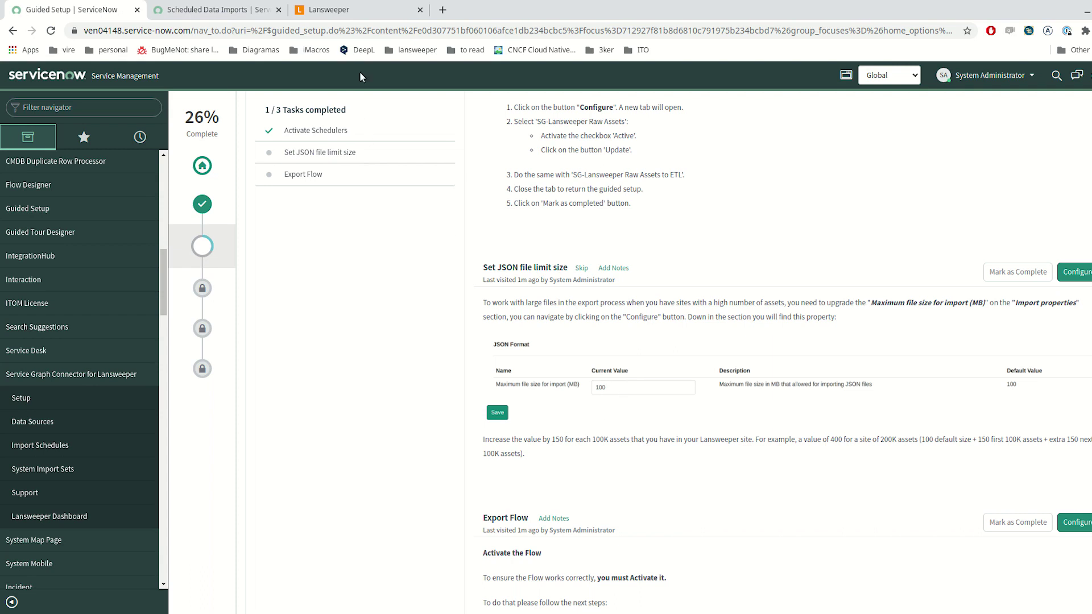
click(342, 16)
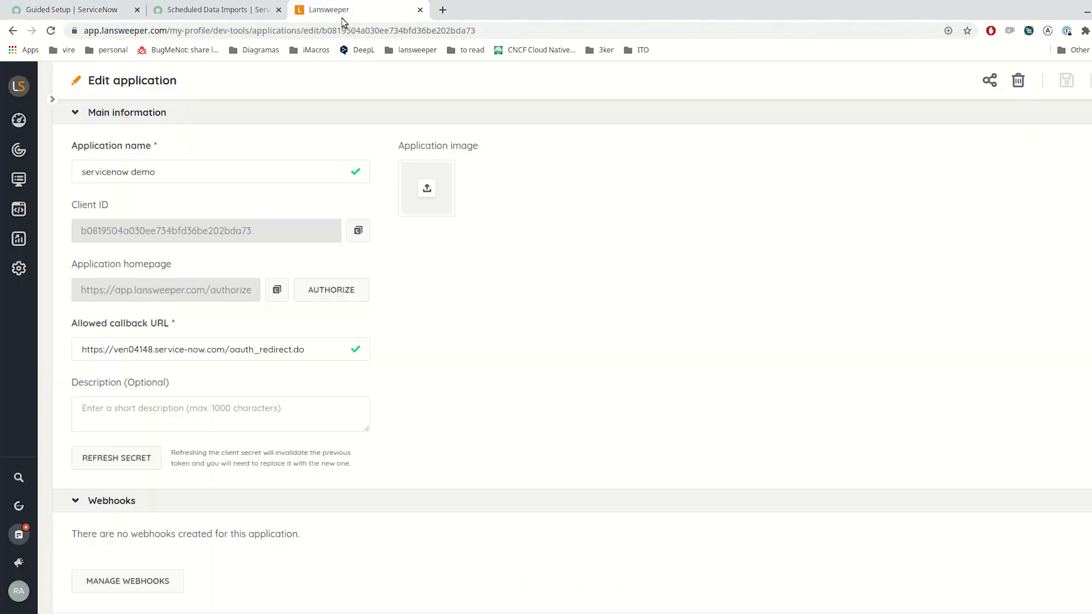
click(18, 121)
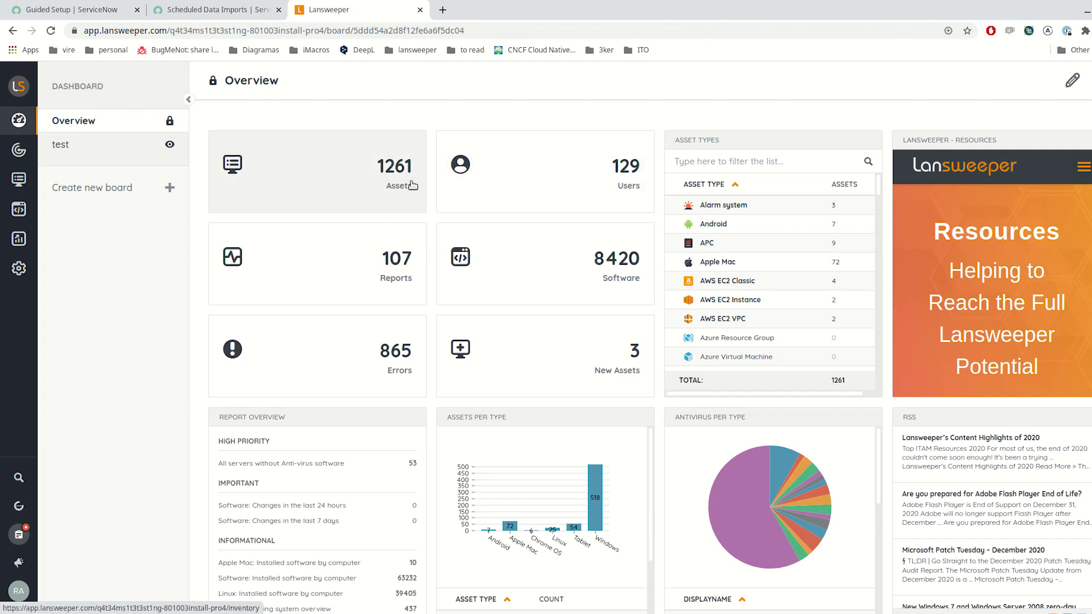
click(73, 11)
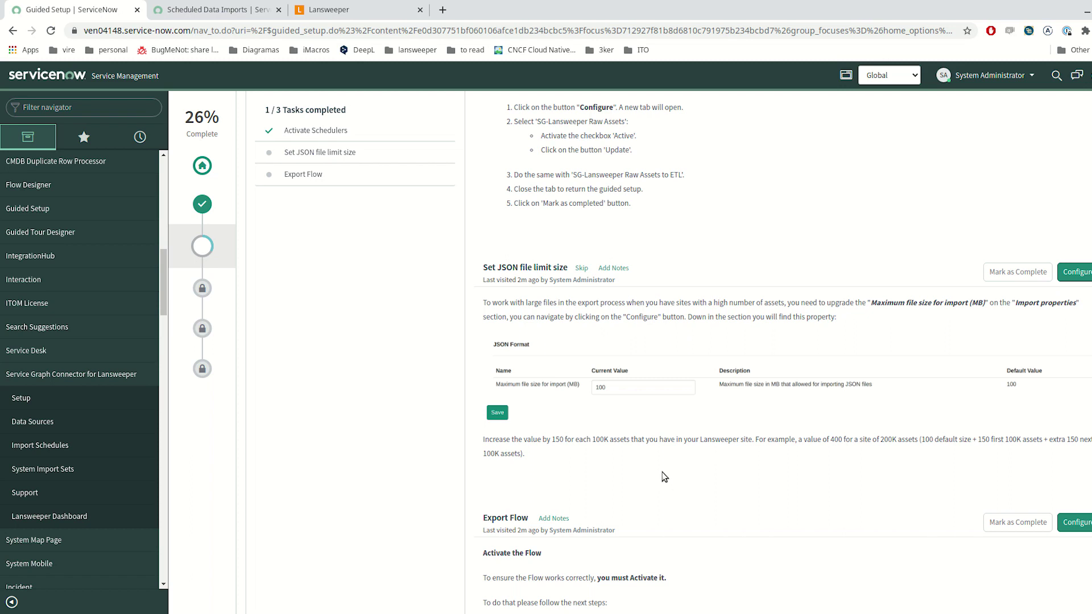
Open the import export properties from the Set JSON file limit size task and check the JSON maximum file size for import
click(1077, 272)
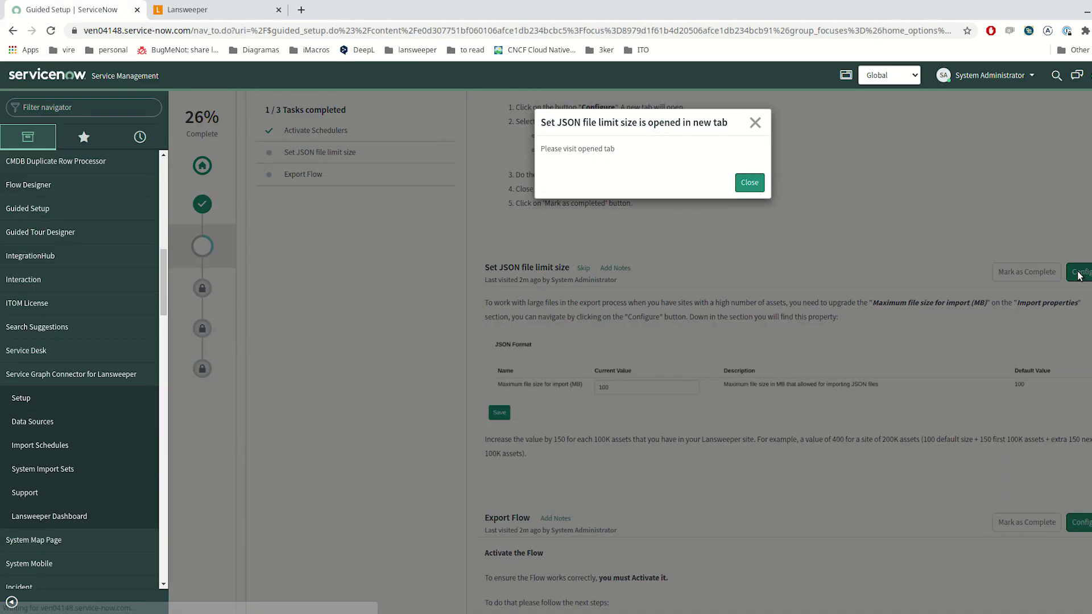
click(1077, 273)
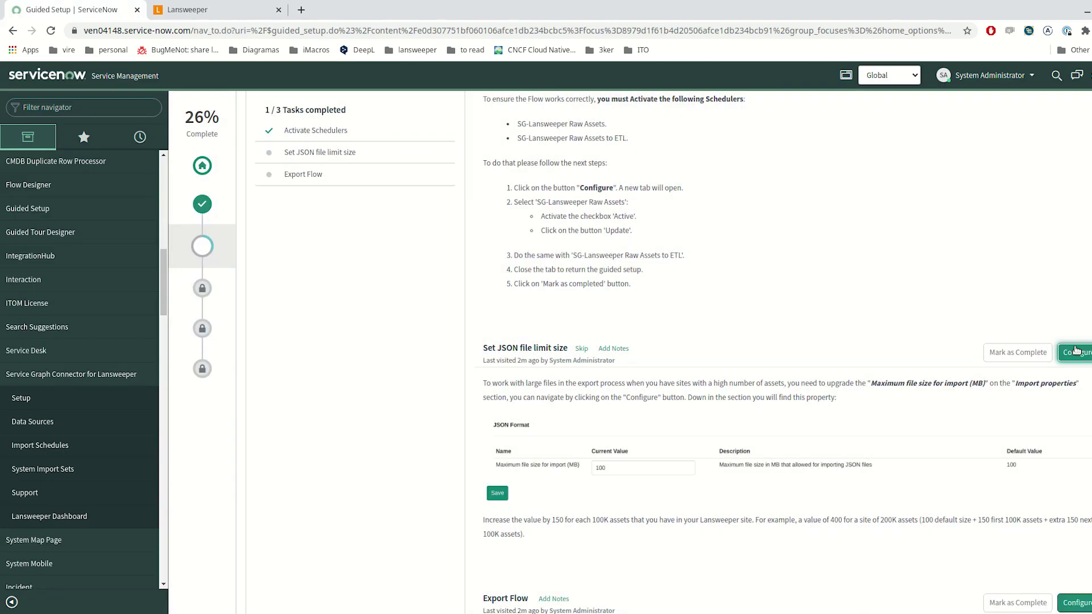
click(1077, 352)
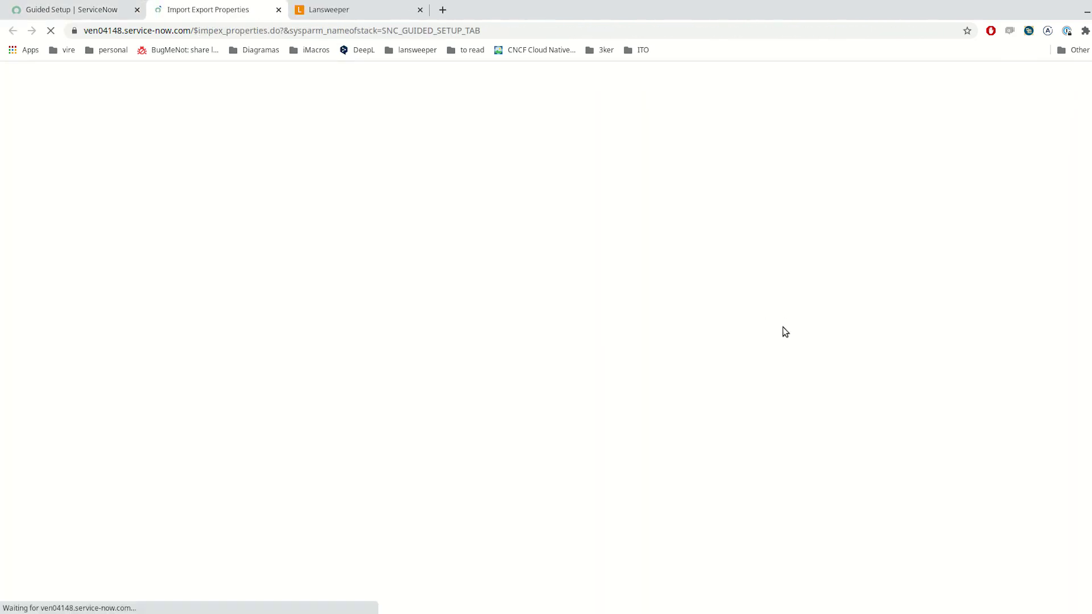
scroll(597, 288, down, 5)
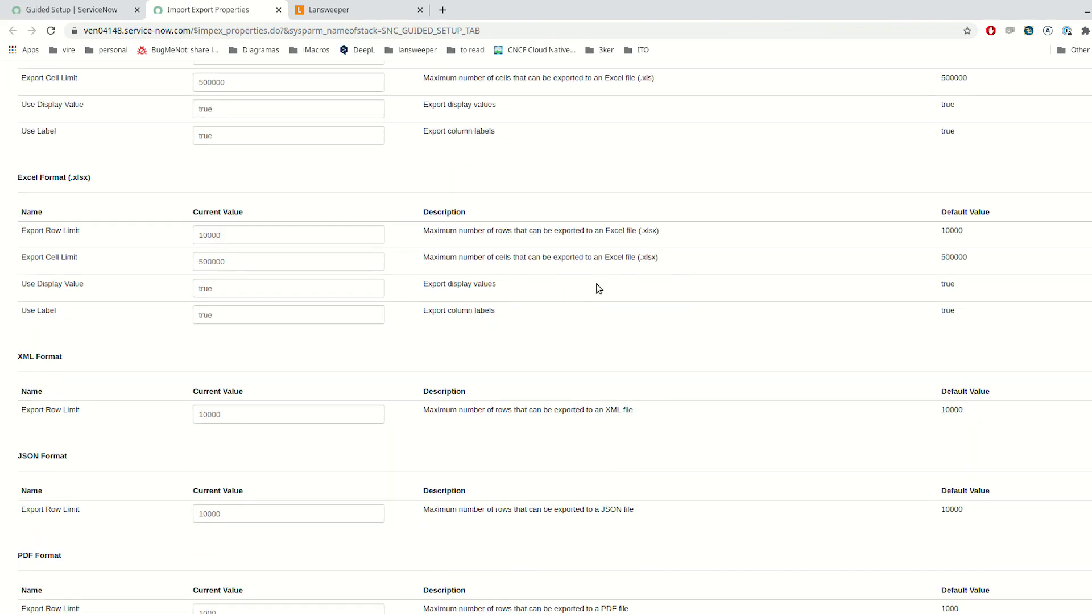
scroll(599, 288, down, 10)
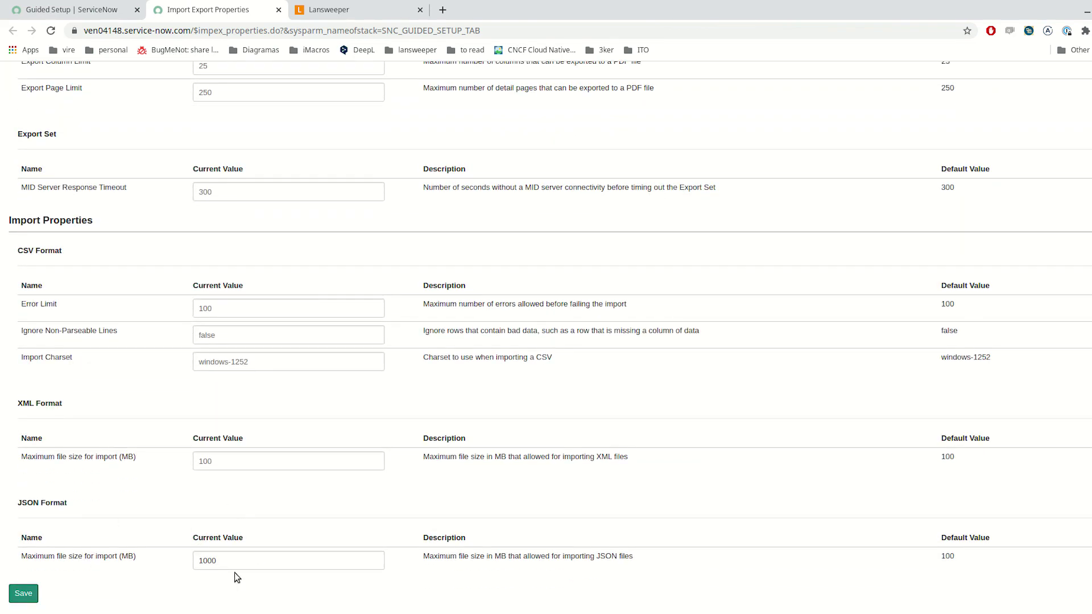
Close the import export properties and mark the Set JSON file limit size task as complete
click(278, 10)
click(745, 184)
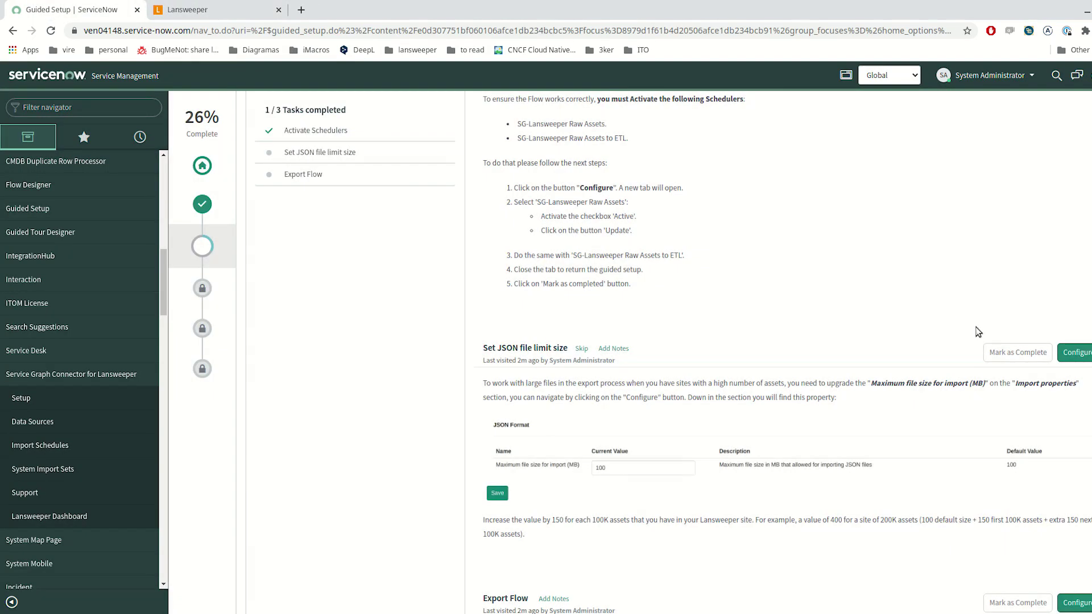
click(1010, 360)
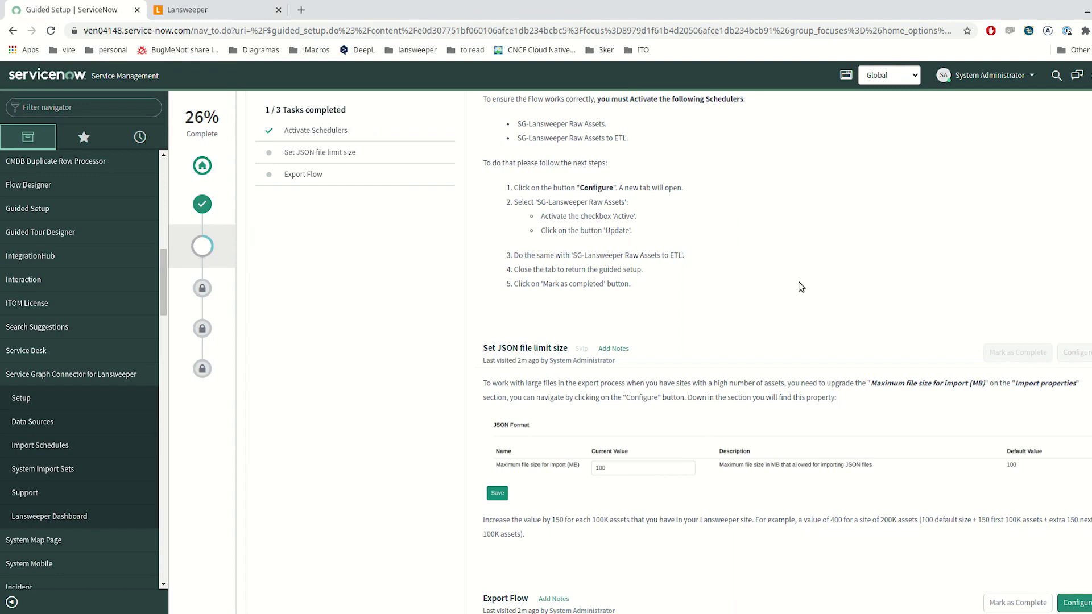
Open the Lansweeper Export Assets flow from the Export Flow task, activate it and return to the guided setup
scroll(791, 284, down, 6)
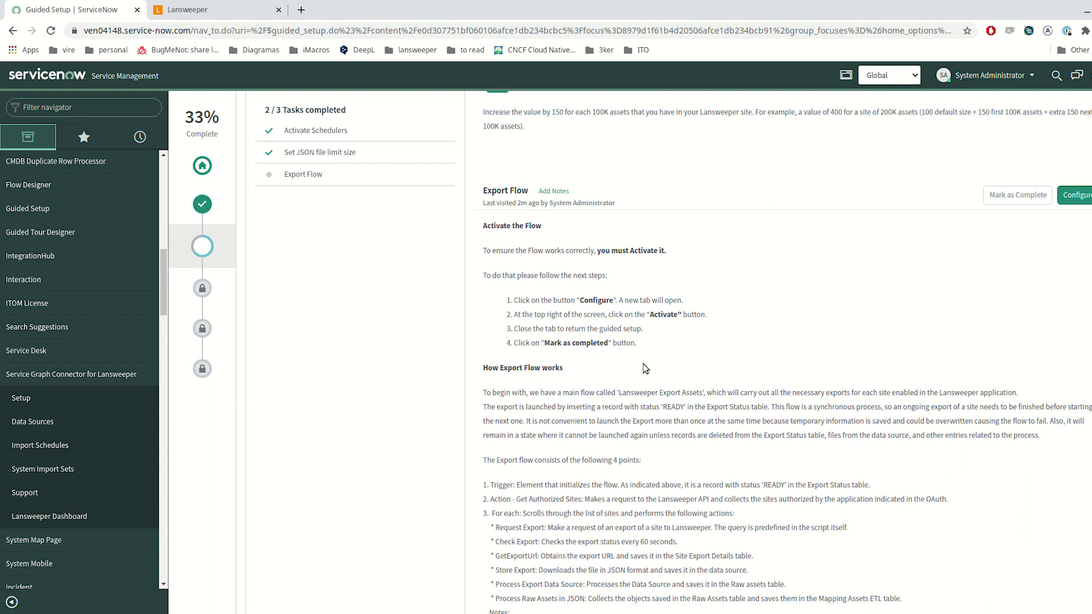
click(1084, 195)
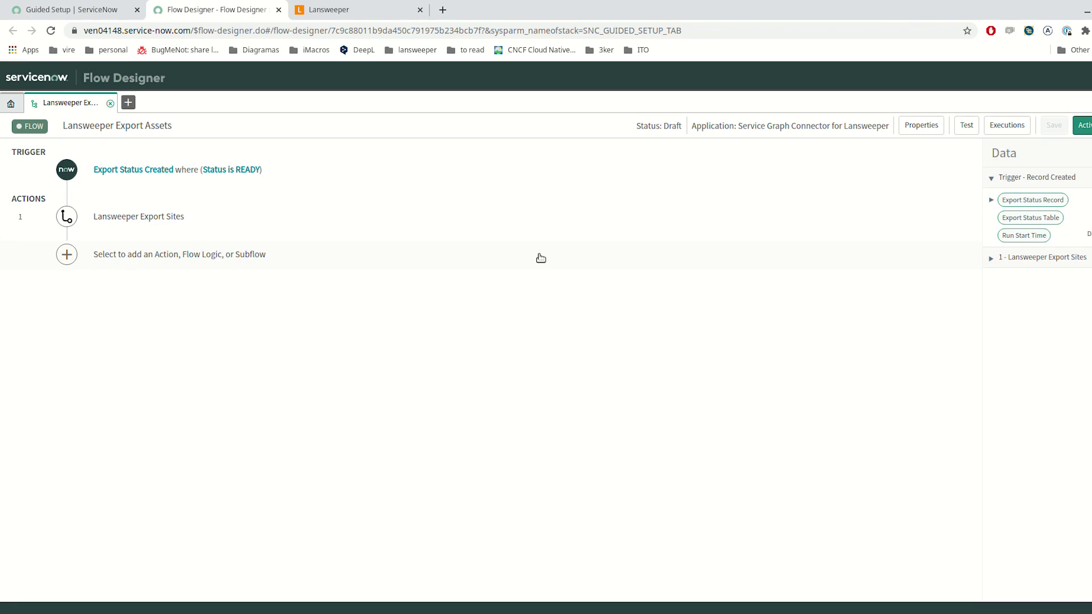
click(1084, 125)
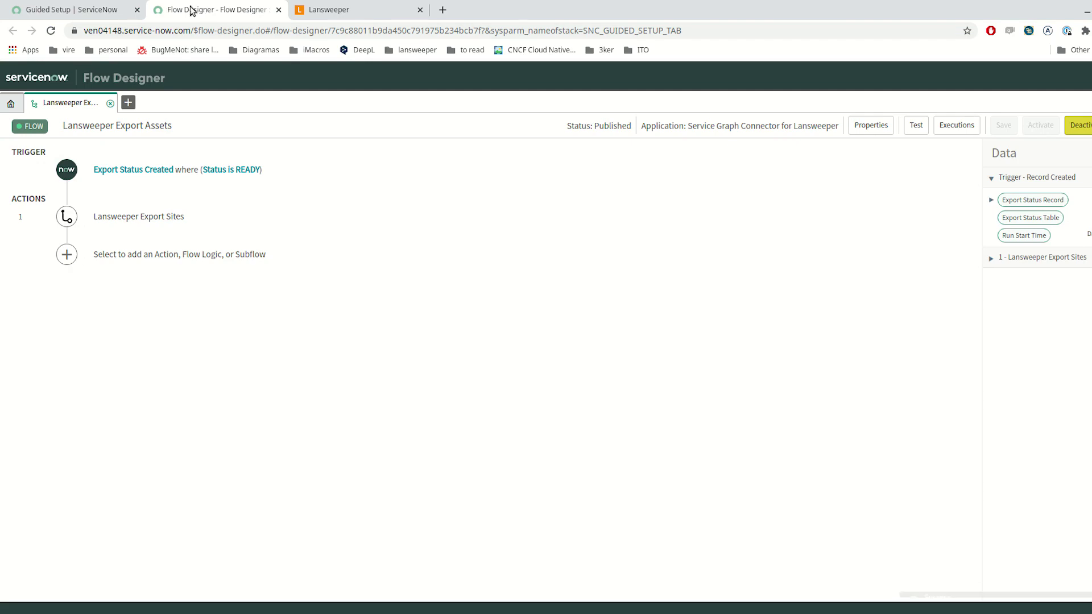
click(279, 13)
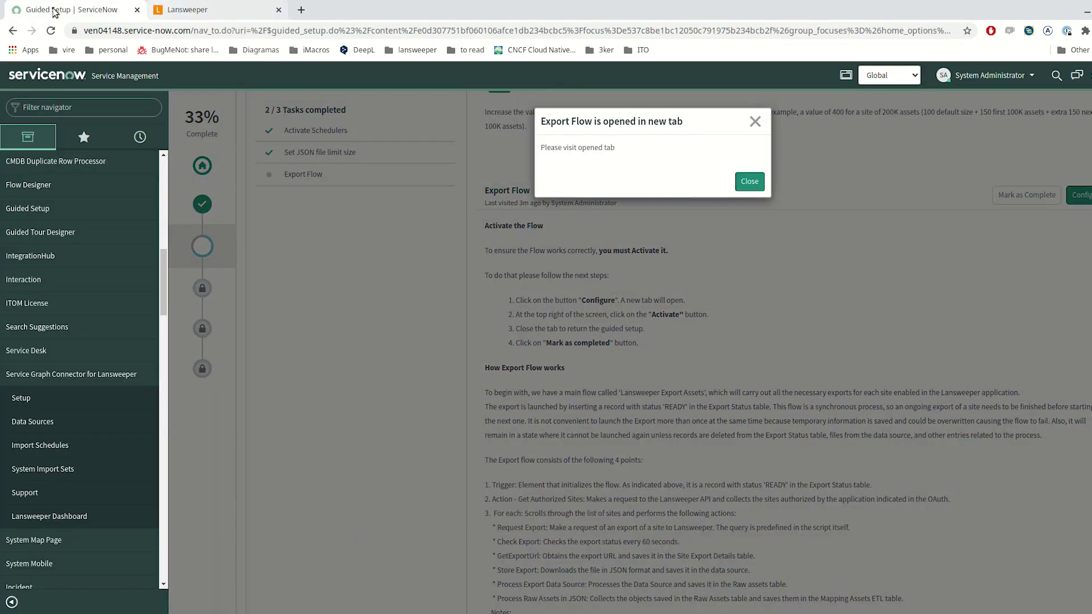
click(750, 181)
scroll(947, 364, down, 4)
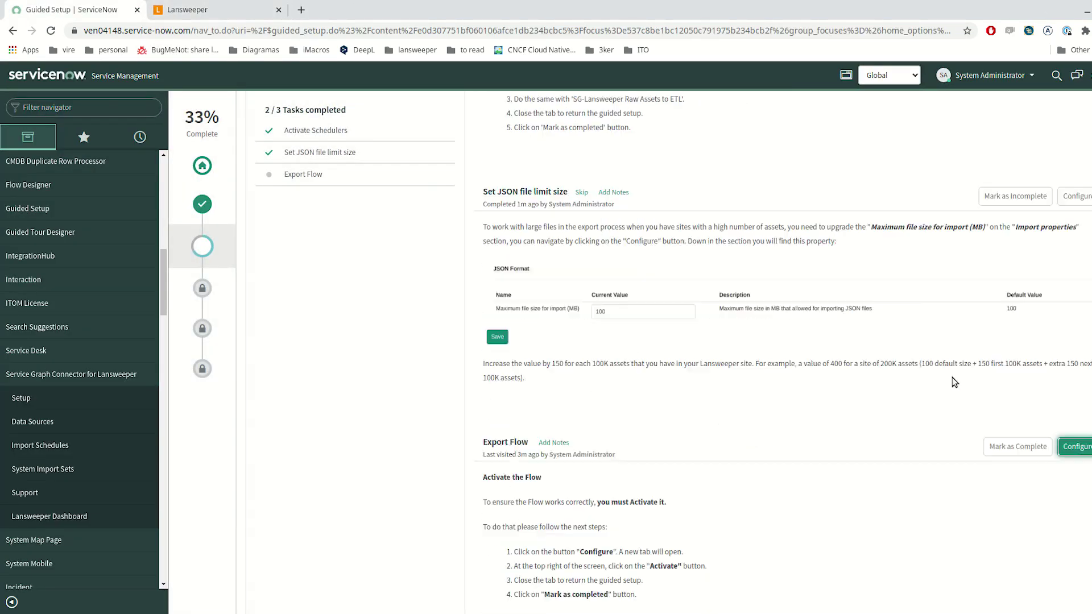
Mark the Export Flow task as complete and open the Configure User task of the Webhook Config stage
click(1013, 383)
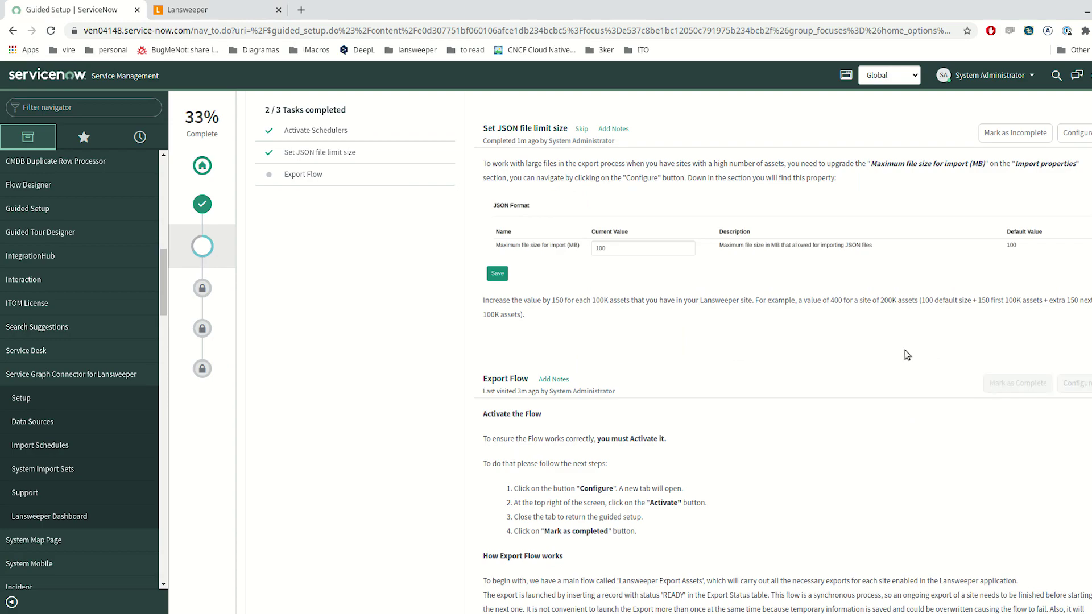
scroll(908, 356, down, 1)
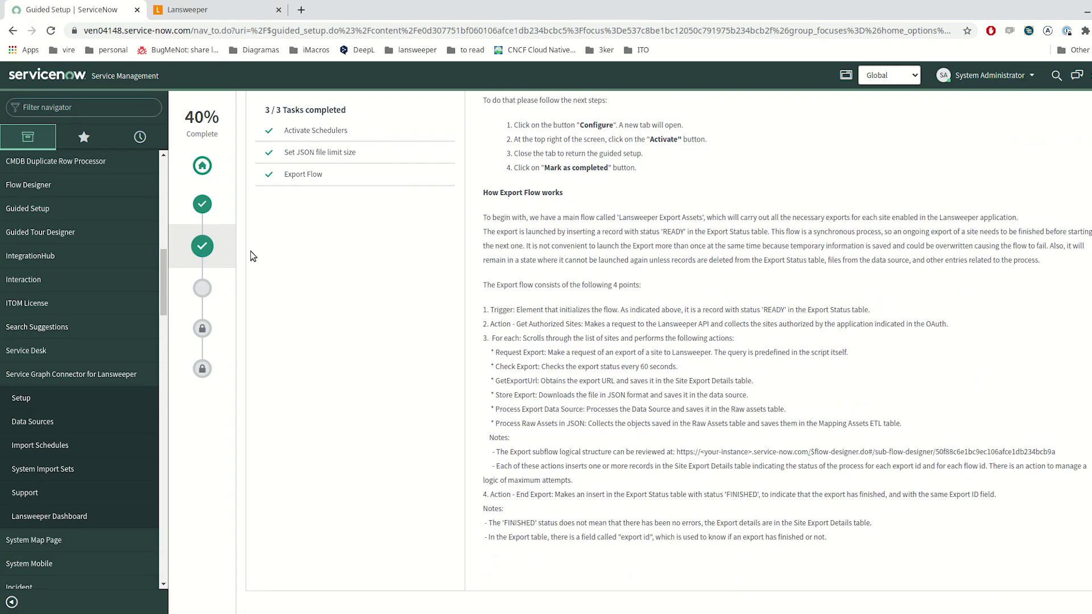
click(201, 288)
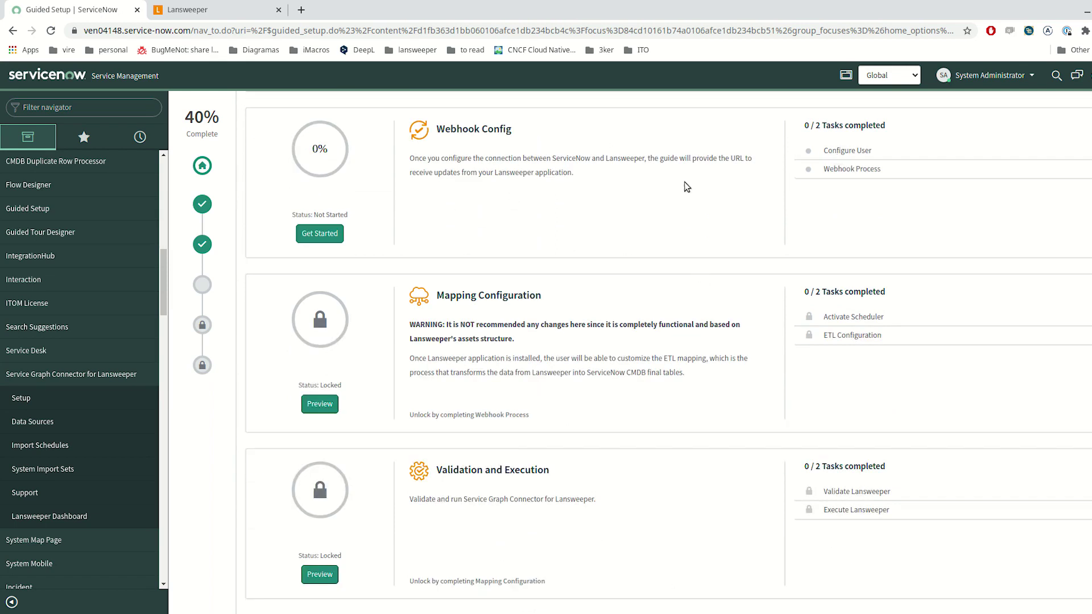
click(850, 151)
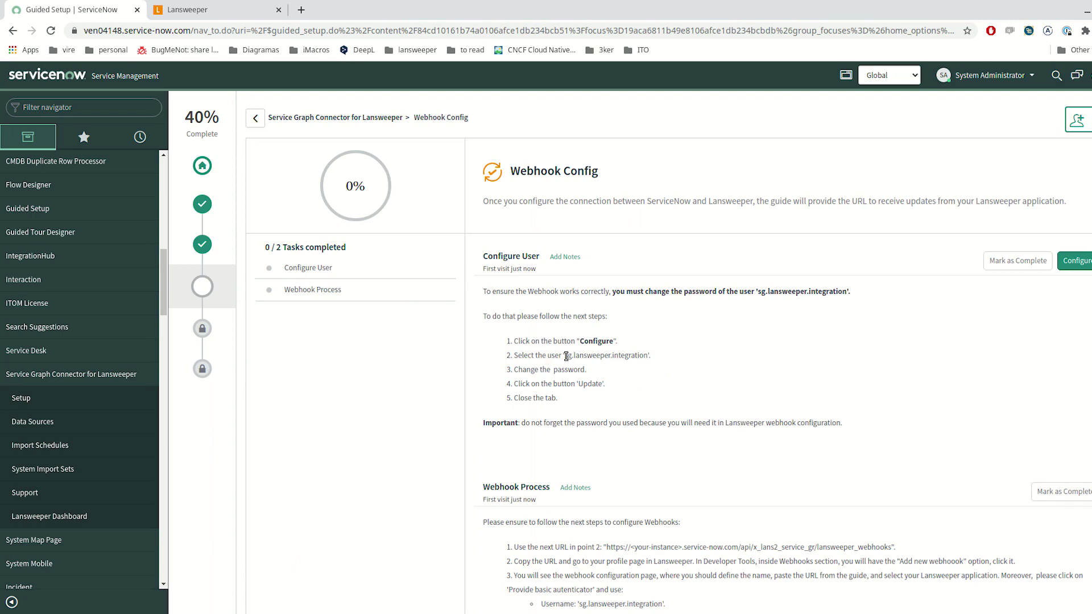
Open the sg.lansweeper.integration user record from the Configure User task, enter a new account password and update the record
drag(566, 357, 648, 353)
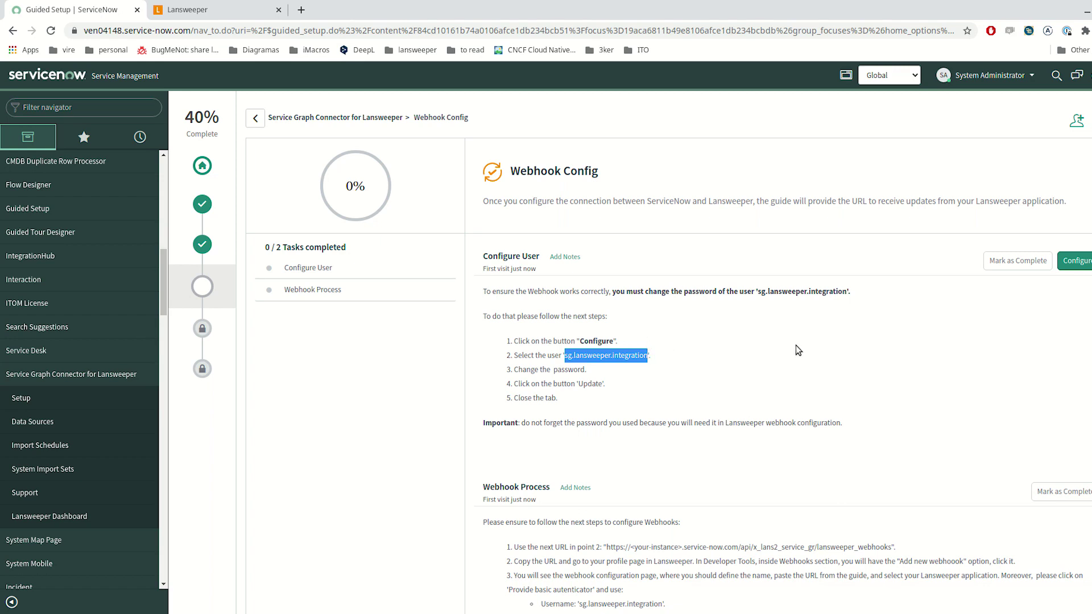
click(1080, 264)
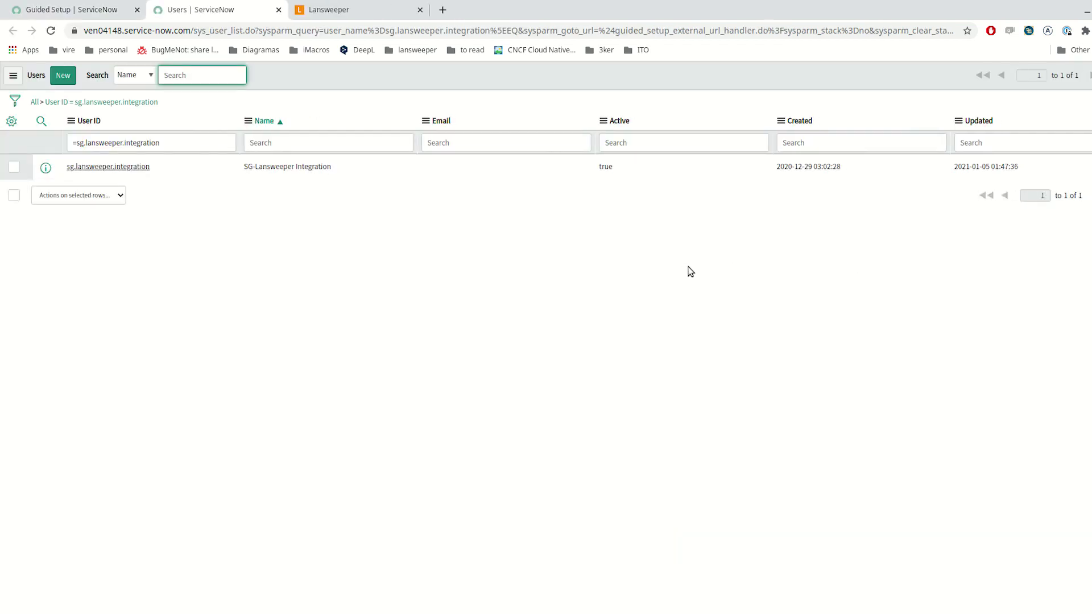
click(104, 167)
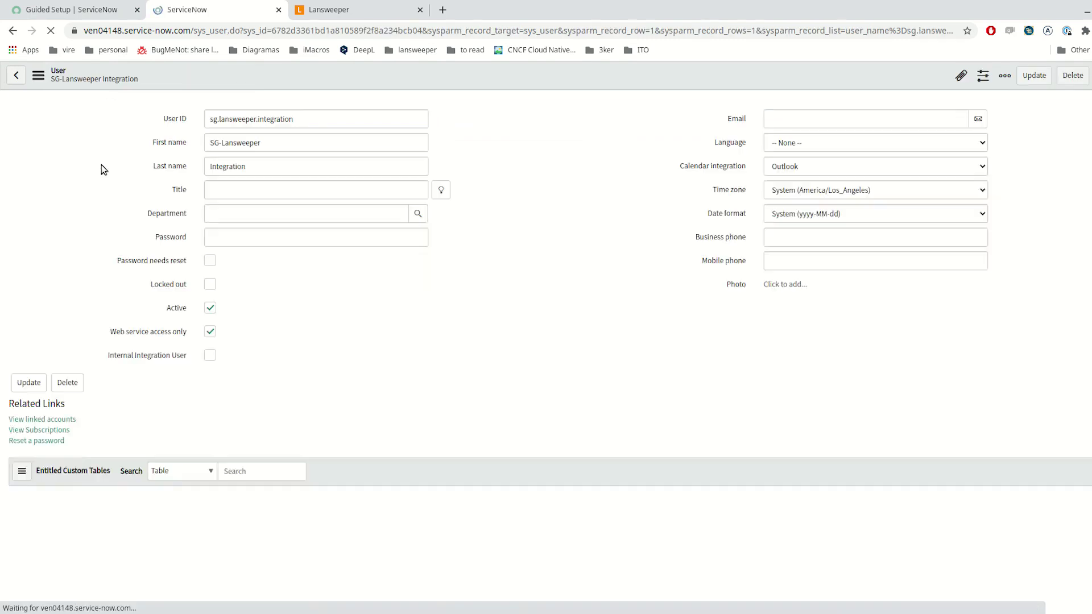
click(228, 238)
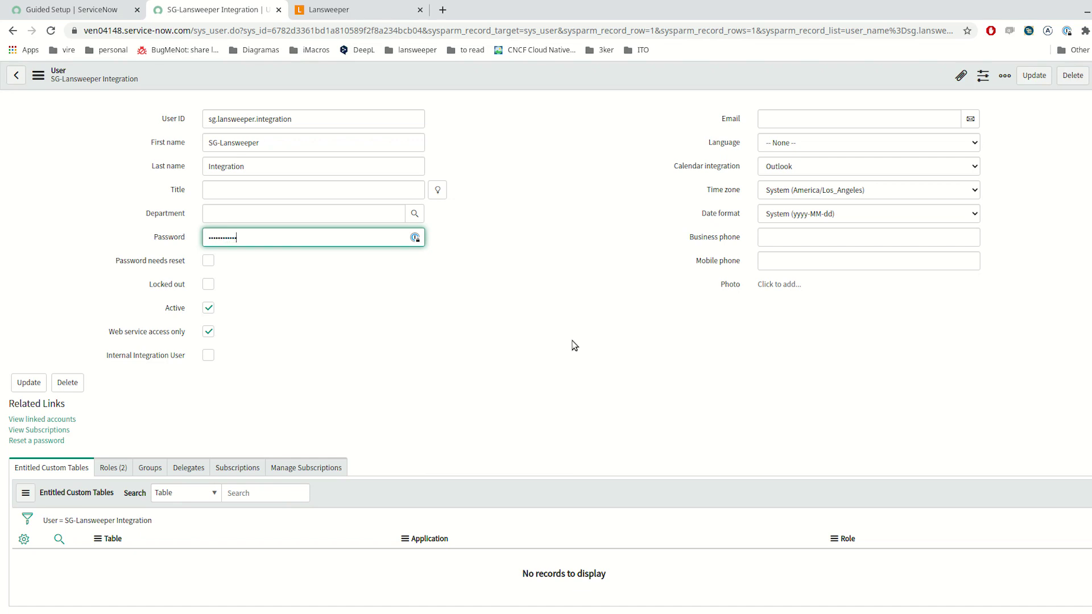
click(24, 385)
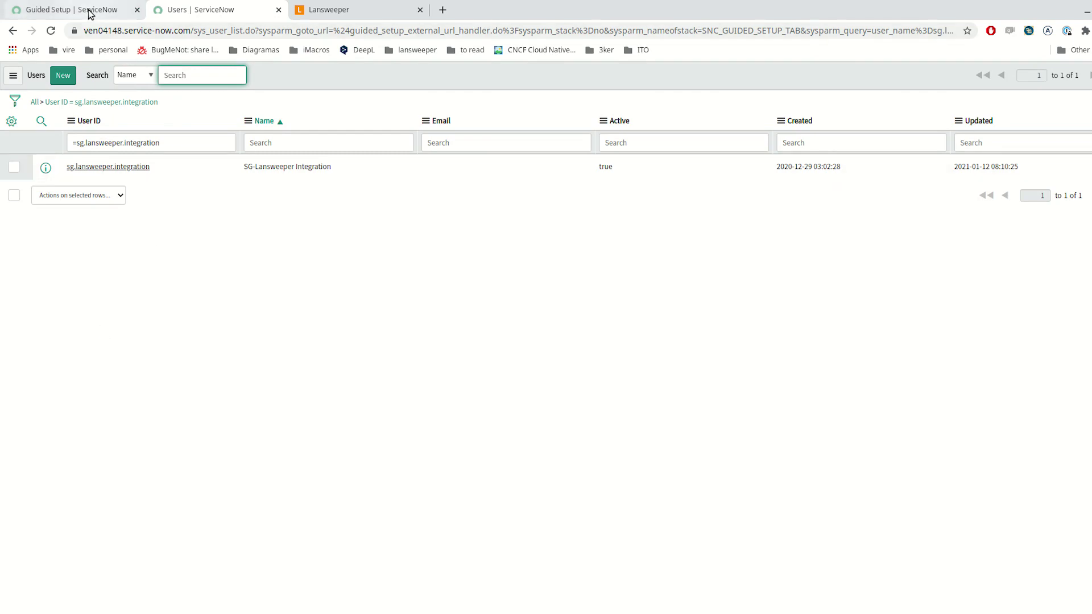
Close the user list, return to the guided setup and mark the Configure User task as complete
click(279, 10)
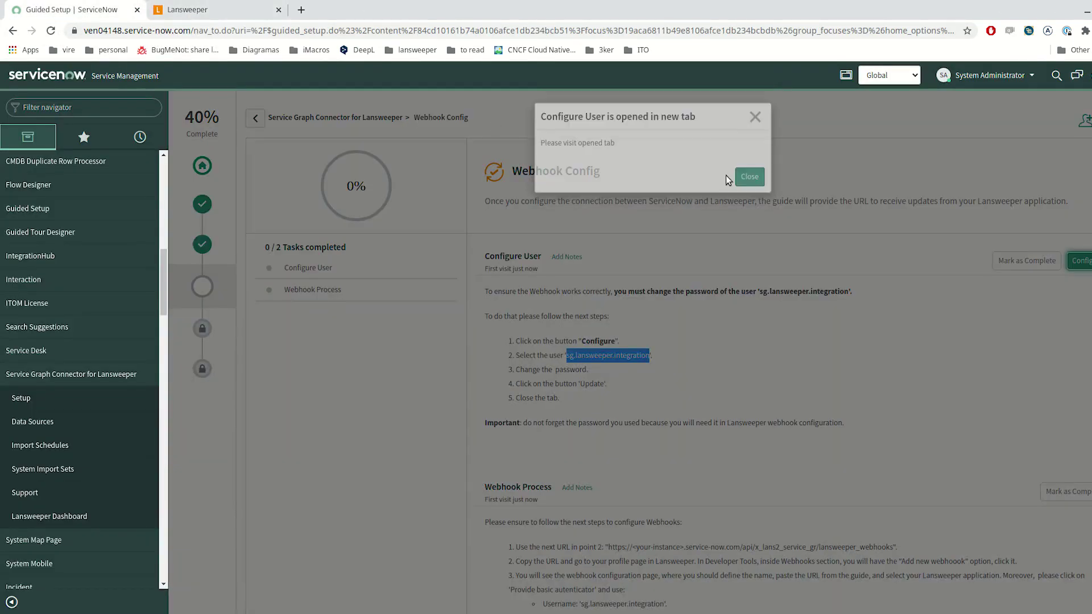
click(742, 177)
click(1016, 266)
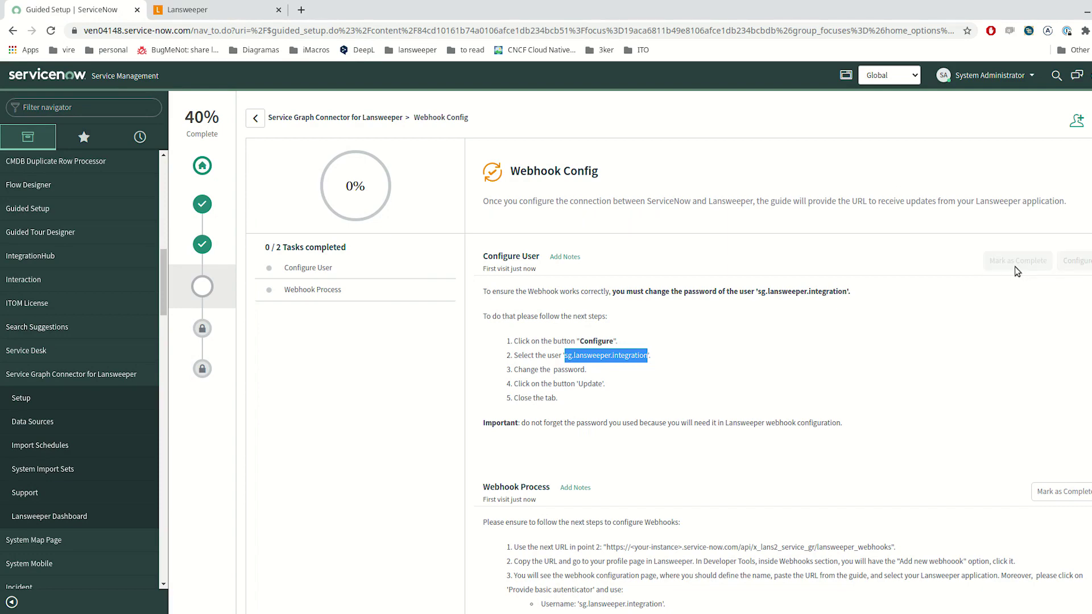
Review the Webhook Process instructions, switch to Lansweeper and start a new webhook named "Servicenow demo" in the profile's developer tools
scroll(938, 358, down, 4)
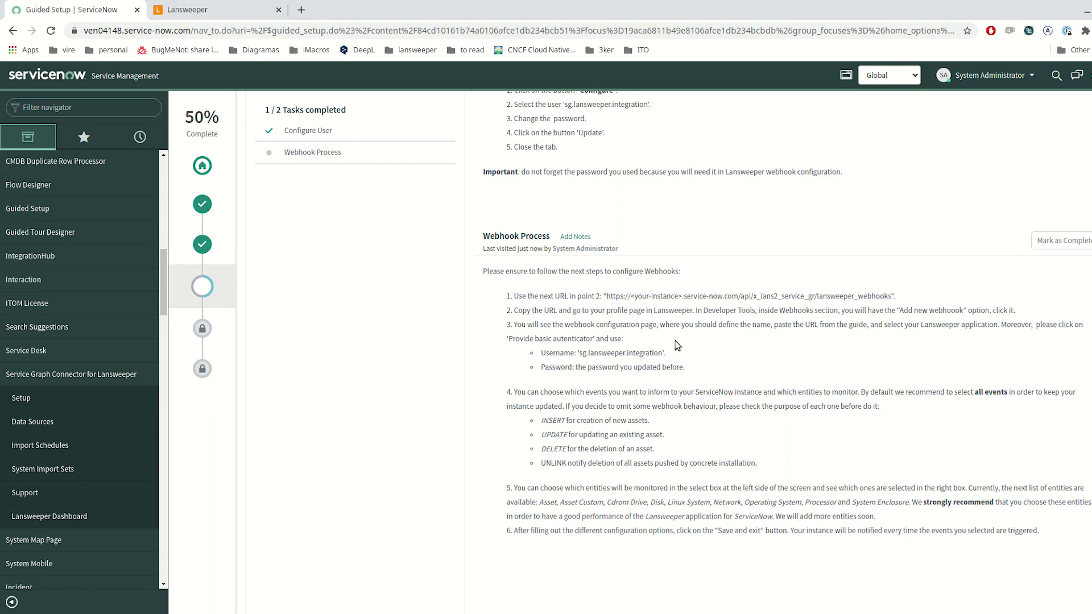
click(201, 8)
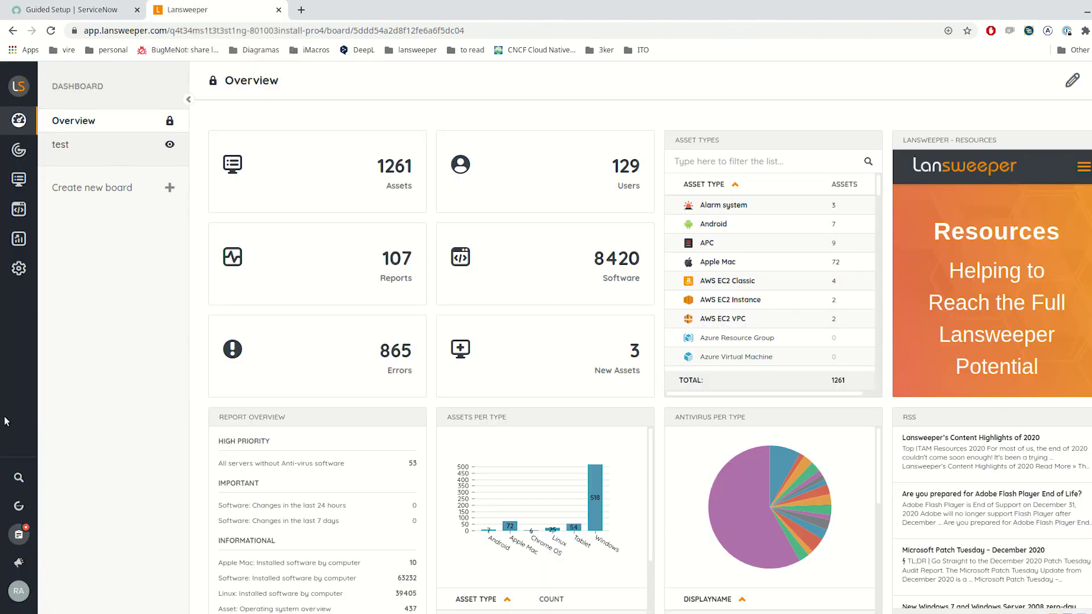
click(11, 593)
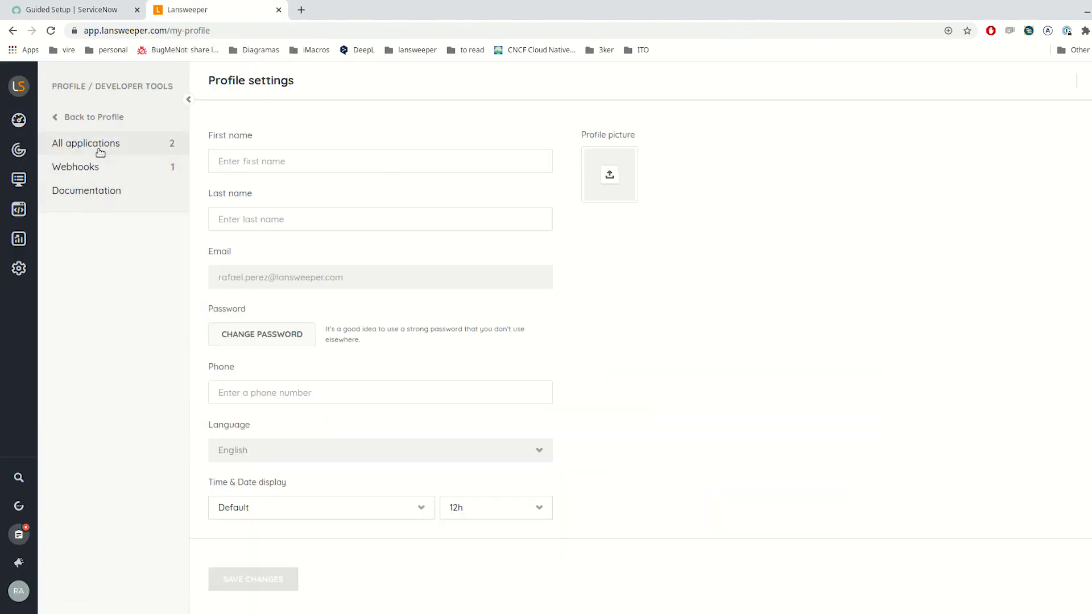
click(88, 175)
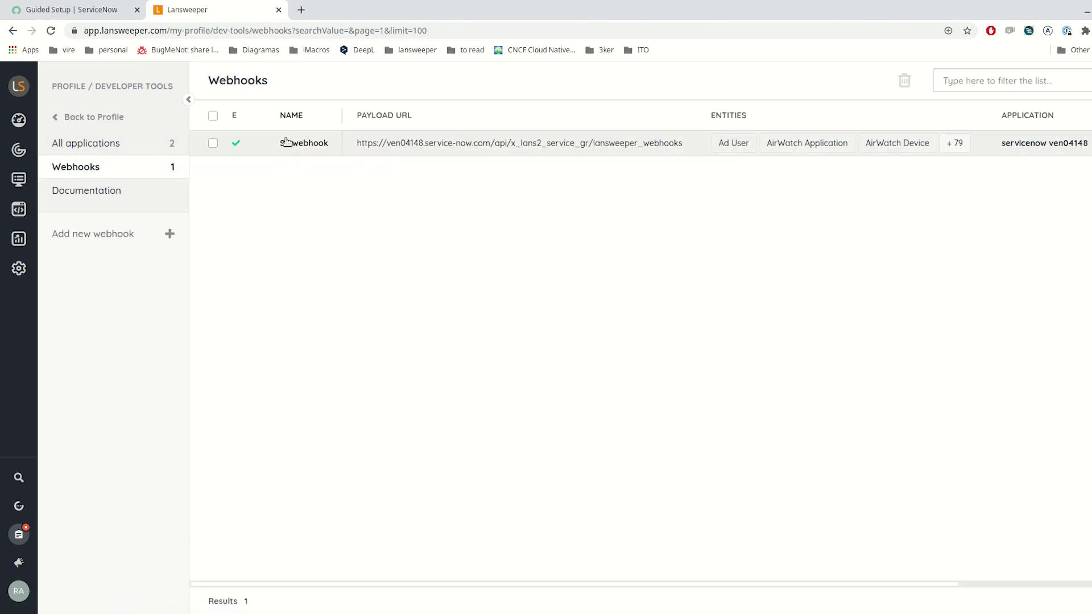
click(106, 247)
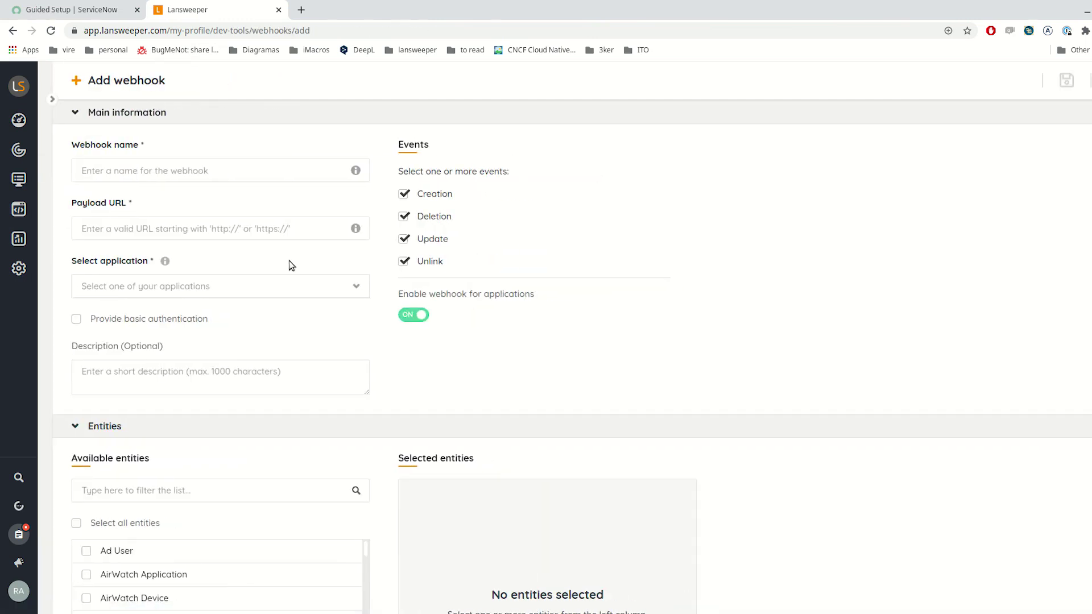
click(164, 175)
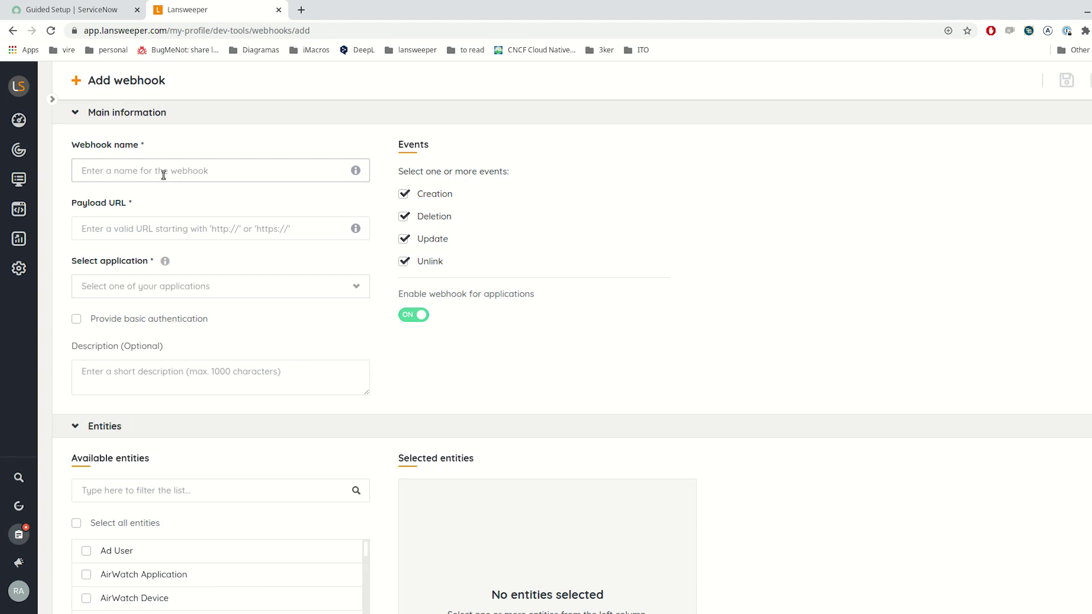
text(servic)
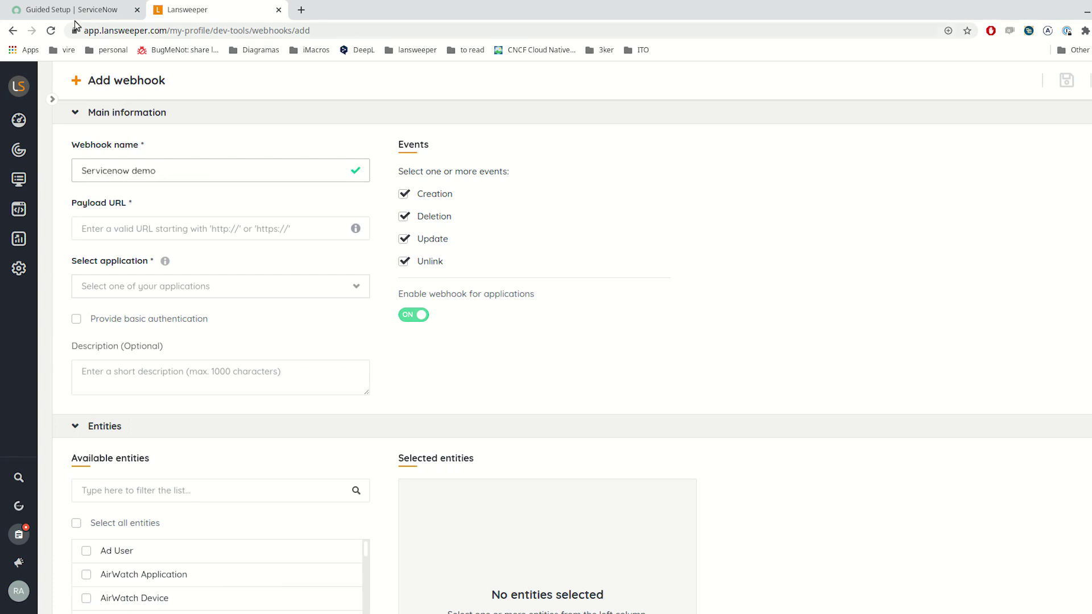
Copy the lansweeper_webhooks URL from the Webhook Process instructions in the guided setup into the webhook's Payload URL in Lansweeper
click(132, 229)
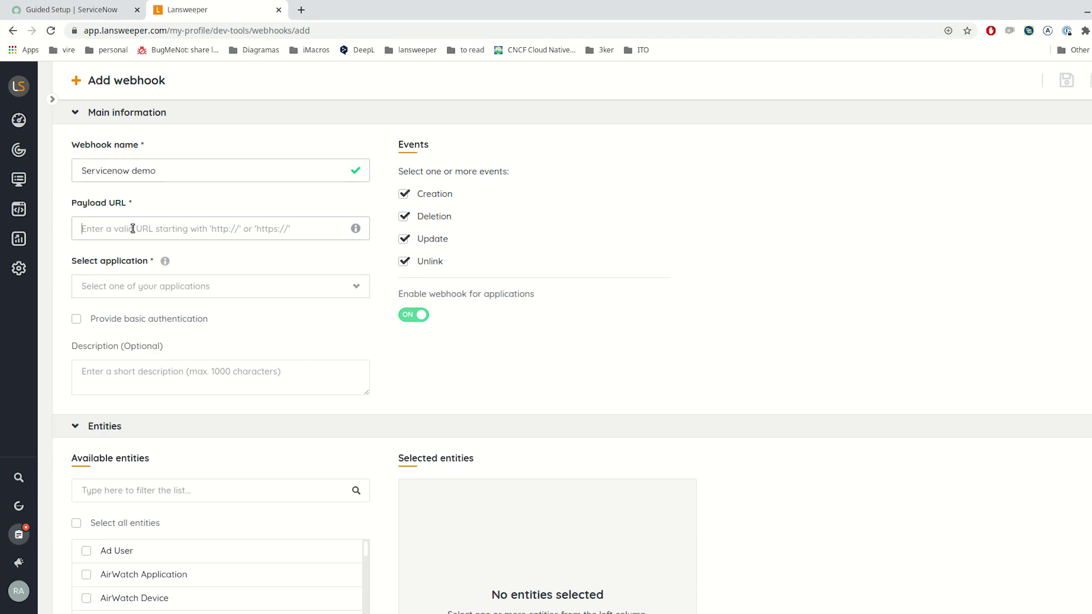
click(62, 9)
scroll(704, 349, down, 3)
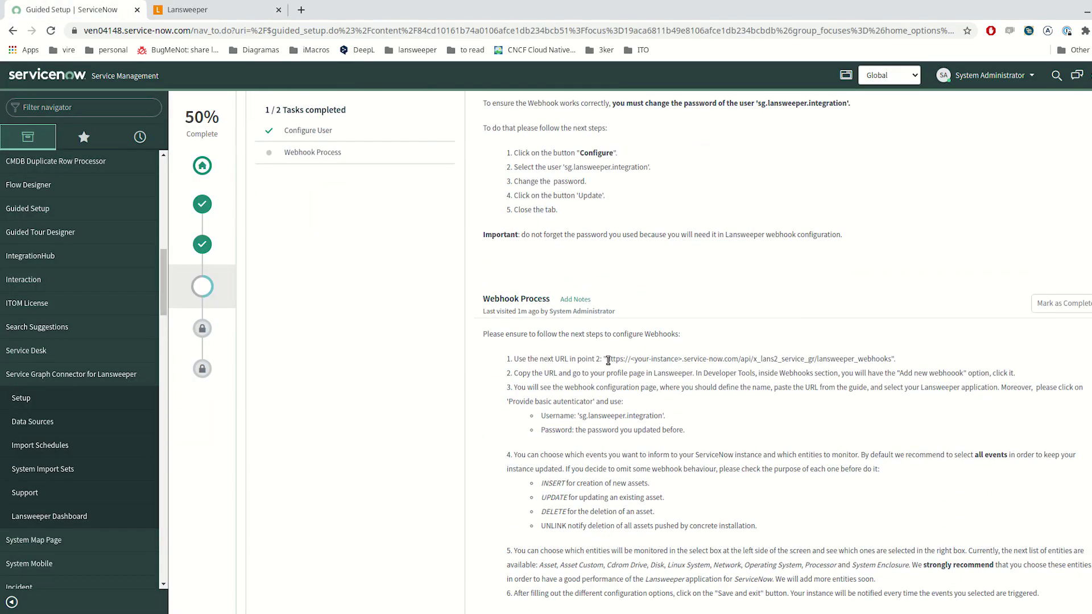
drag(610, 358, 891, 360)
key(ctrl+c)
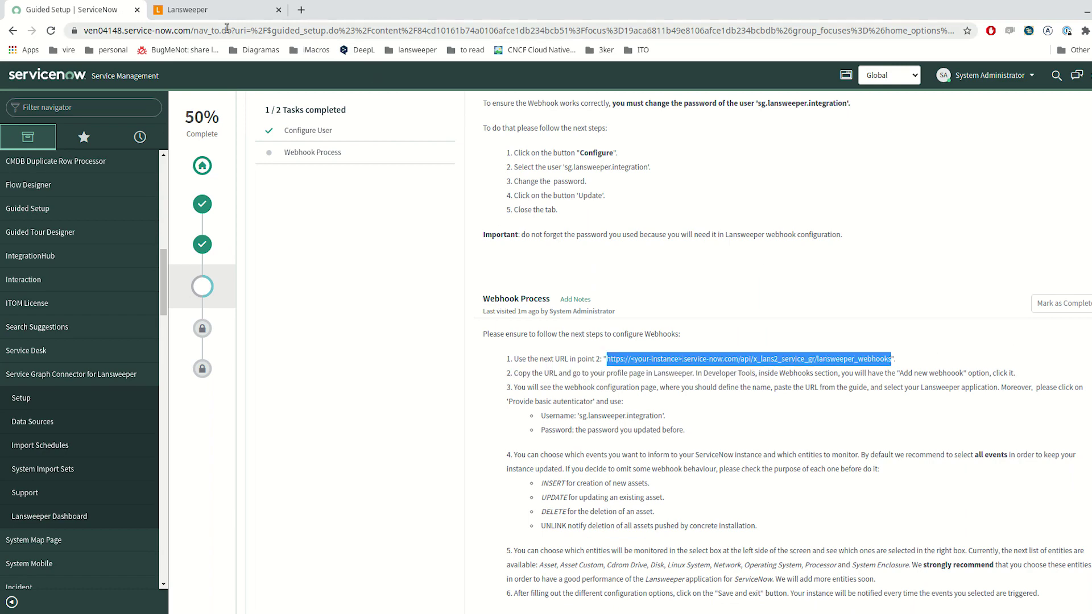
click(187, 16)
click(176, 228)
key(ctrl+v)
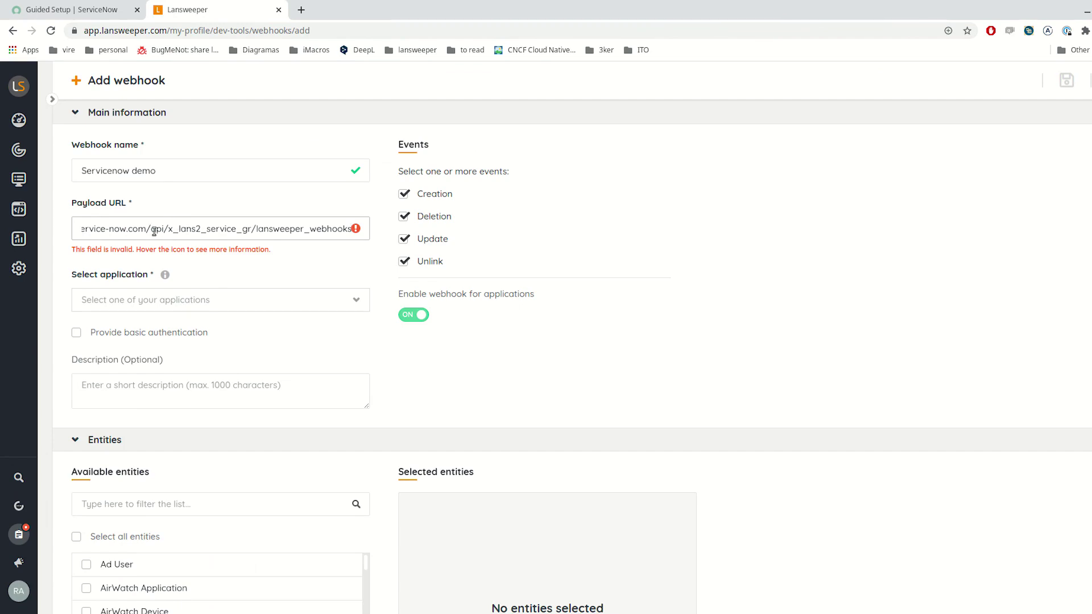
Replace the <your-instance> placeholder in the Payload URL with the ServiceNow instance name ven04148
key(Home)
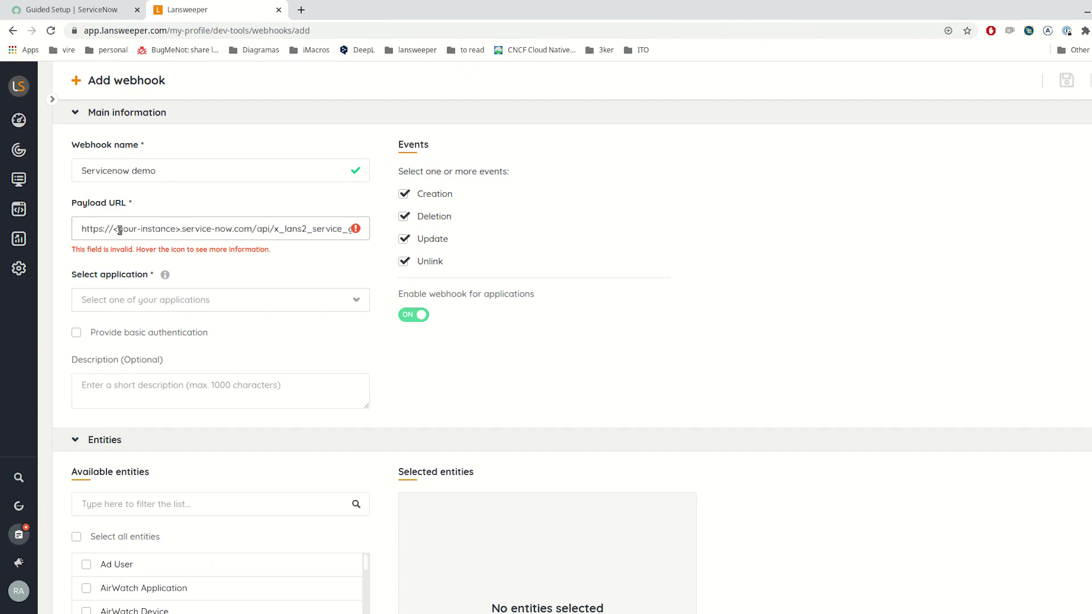
click(86, 10)
click(102, 31)
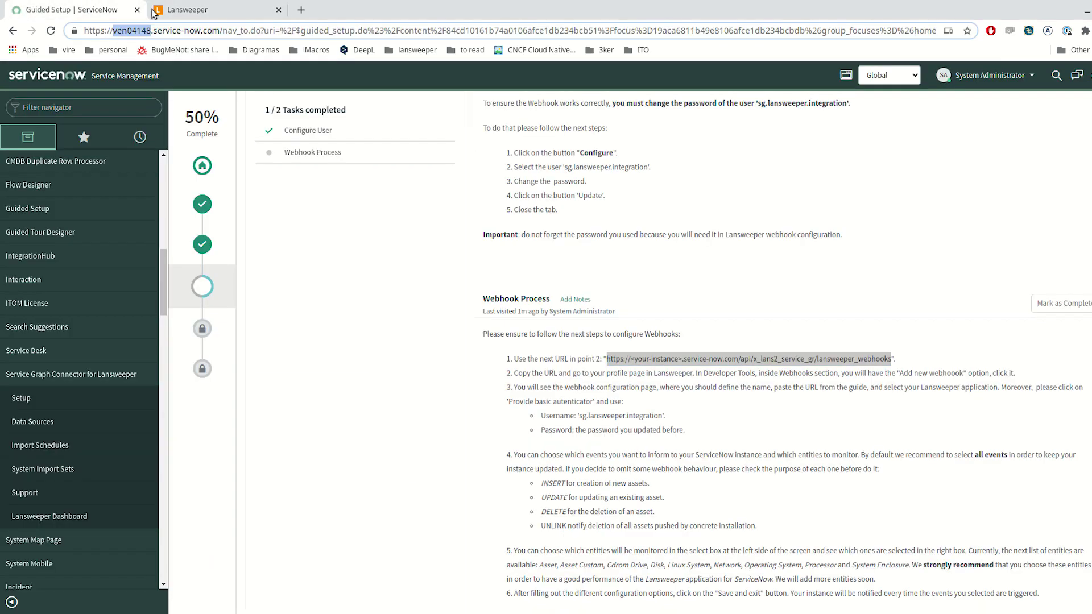
click(207, 10)
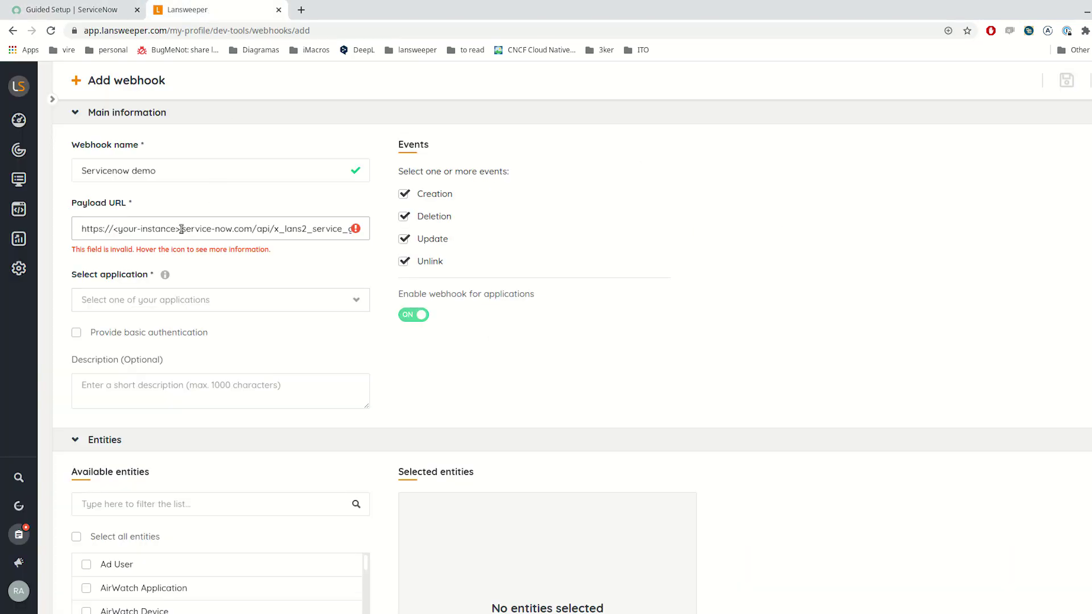
drag(177, 229, 113, 229)
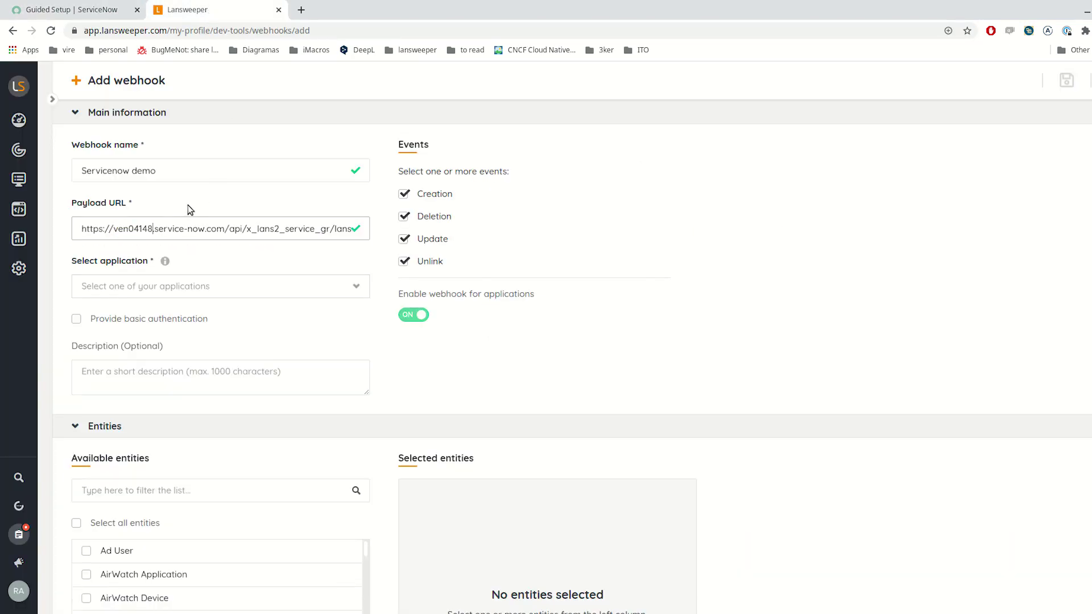
text(ven04148)
Select the "servicenow demo" application for the webhook and enable basic authentication
click(301, 294)
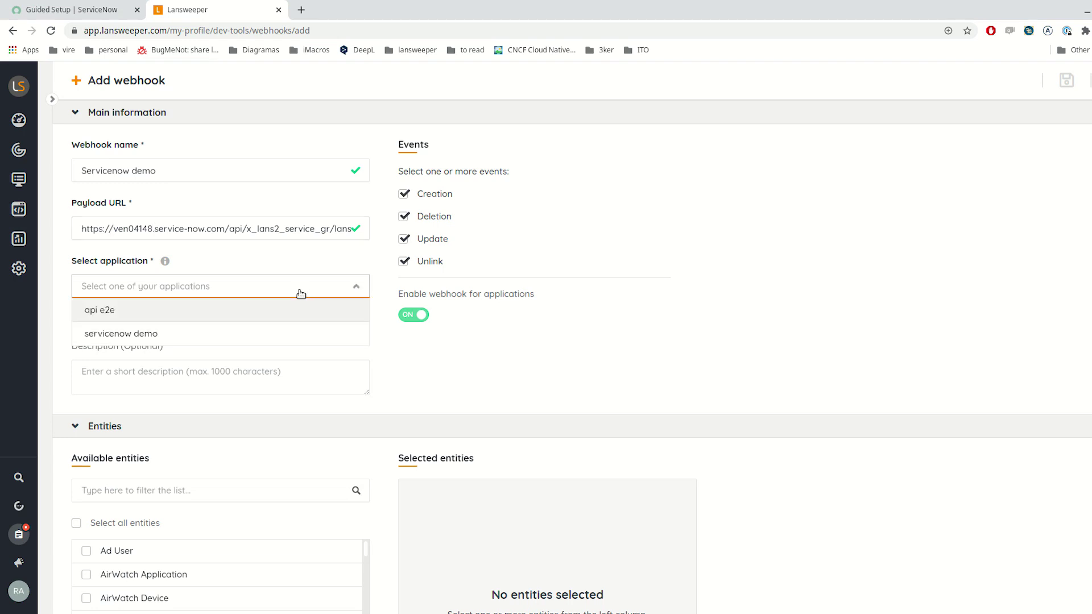
click(137, 336)
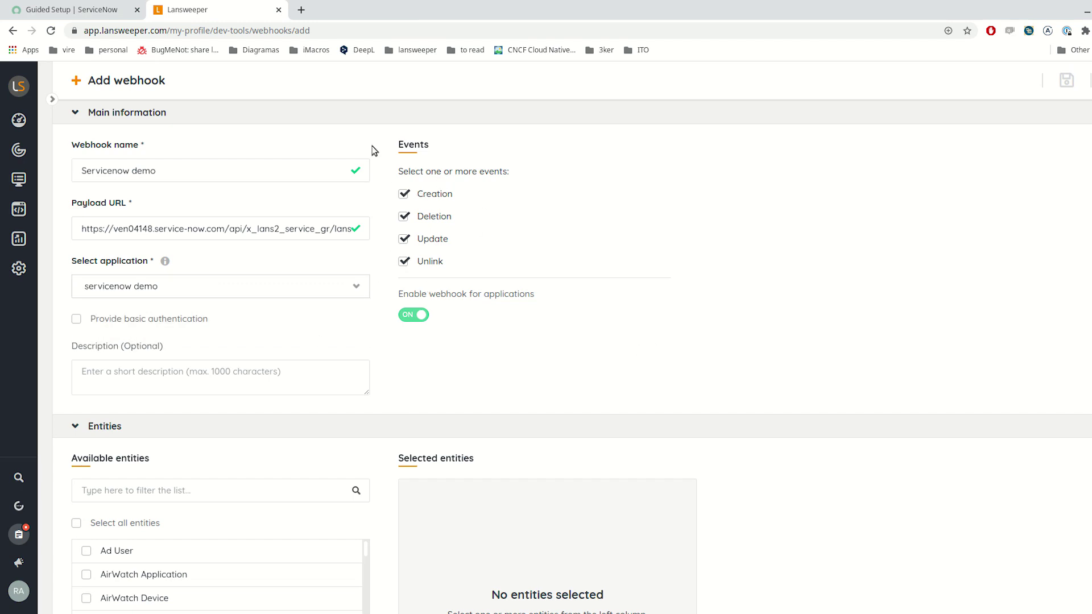
scroll(484, 337, down, 1)
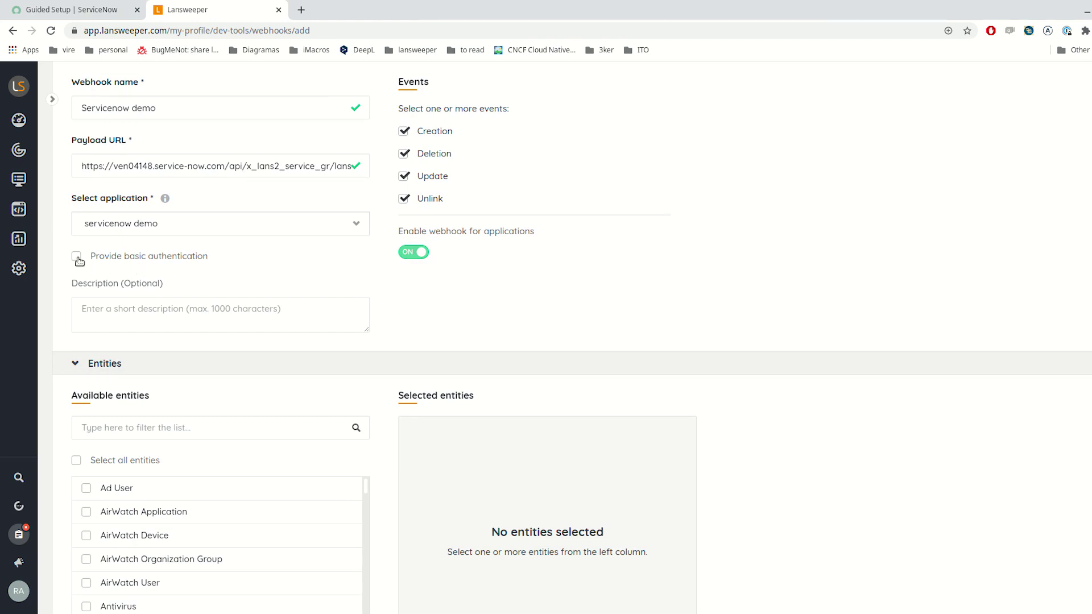
click(77, 257)
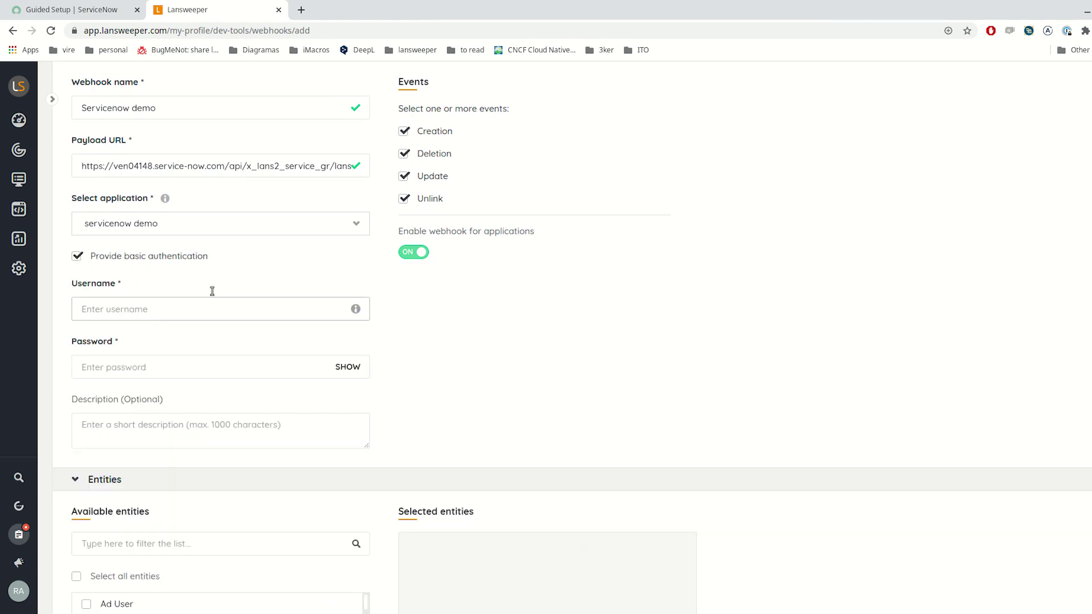
Copy the integration user's ID from the guided setup and enter sg.lansweeper.integration as the webhook's basic authentication username
click(69, 11)
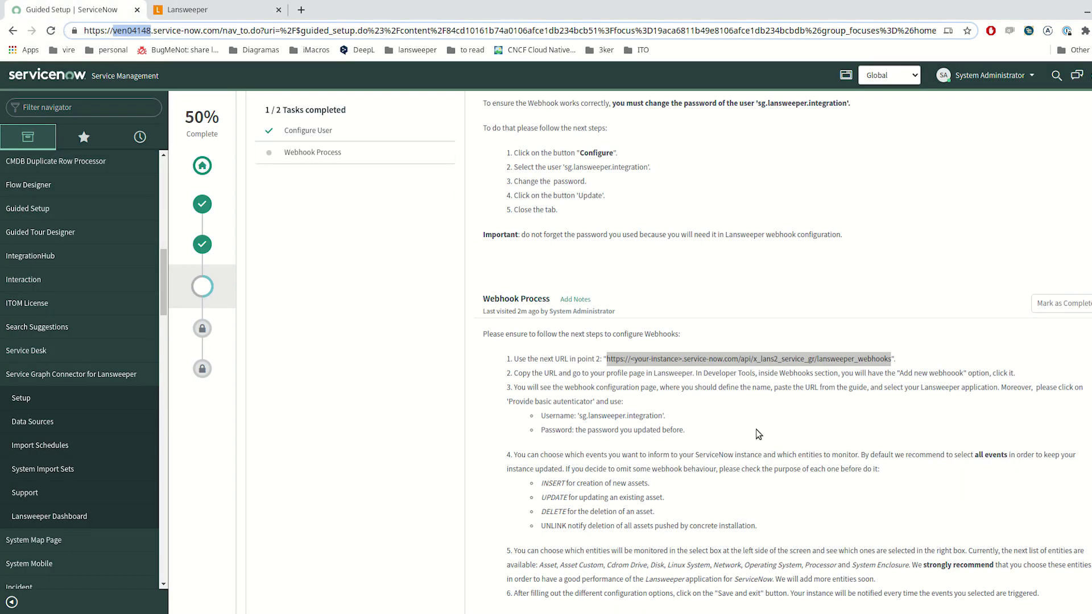
scroll(626, 239, up, 1)
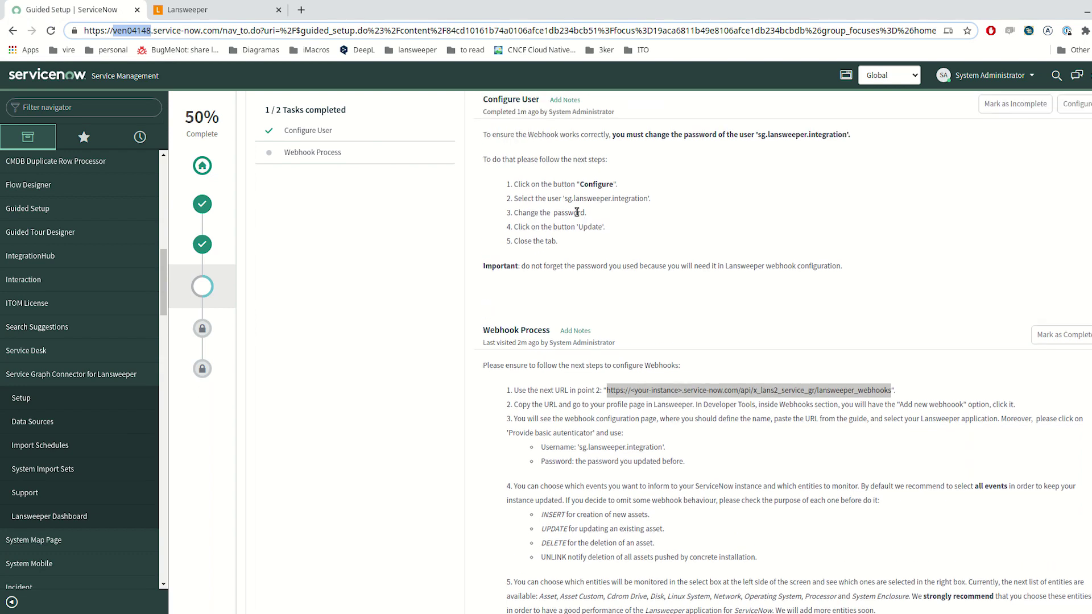
mouse_move(564, 199)
mouse_down()
mouse_move(645, 197)
mouse_move(569, 202)
mouse_up()
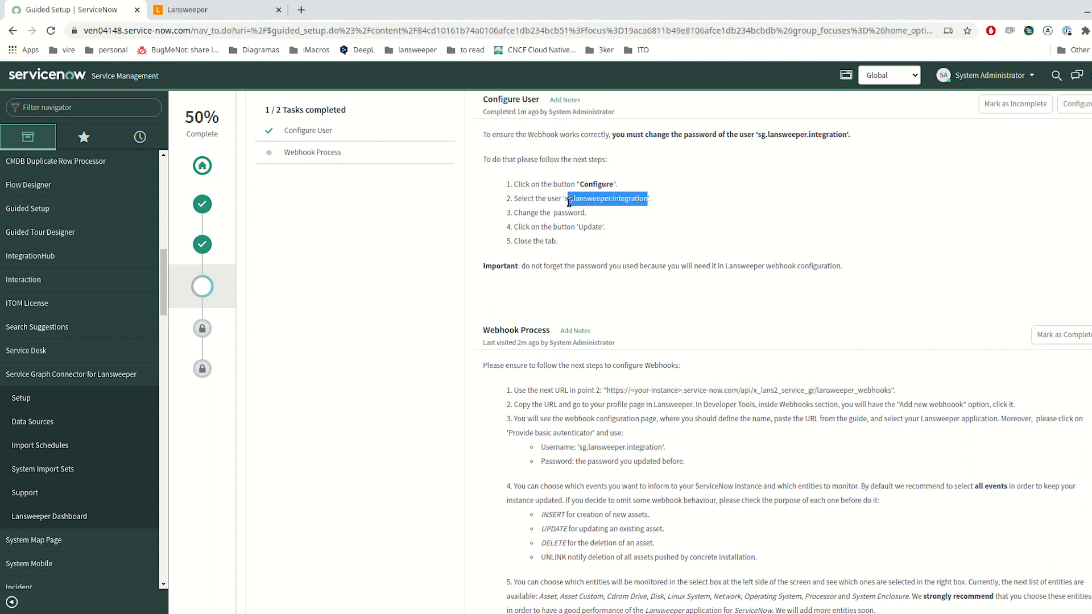
click(173, 7)
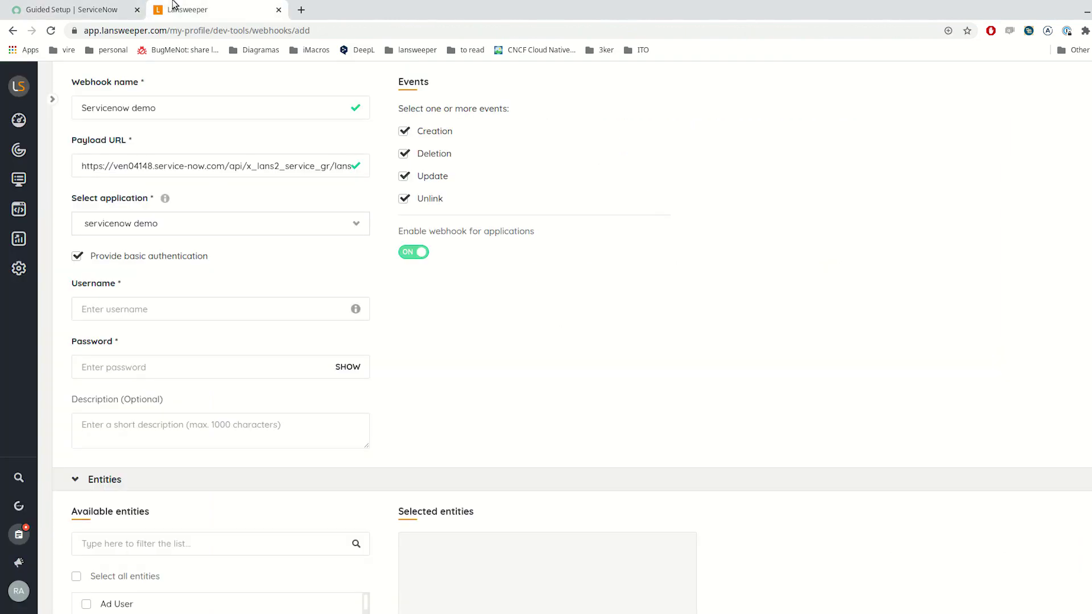
click(159, 308)
key(ctrl+v)
key(Tab)
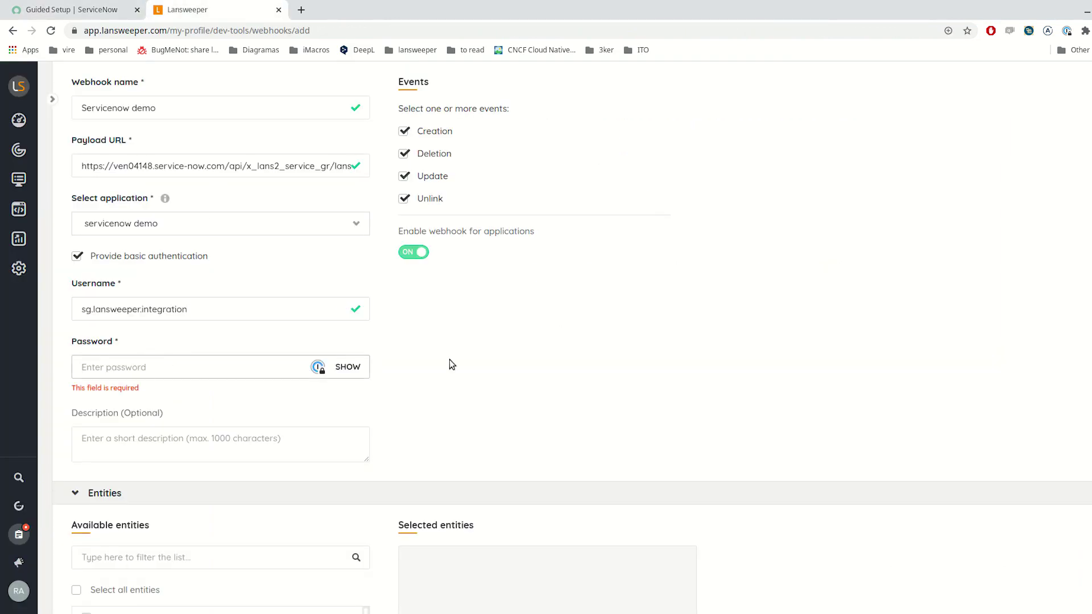
Enter the integration user's password in the webhook's basic authentication settings
text(••)
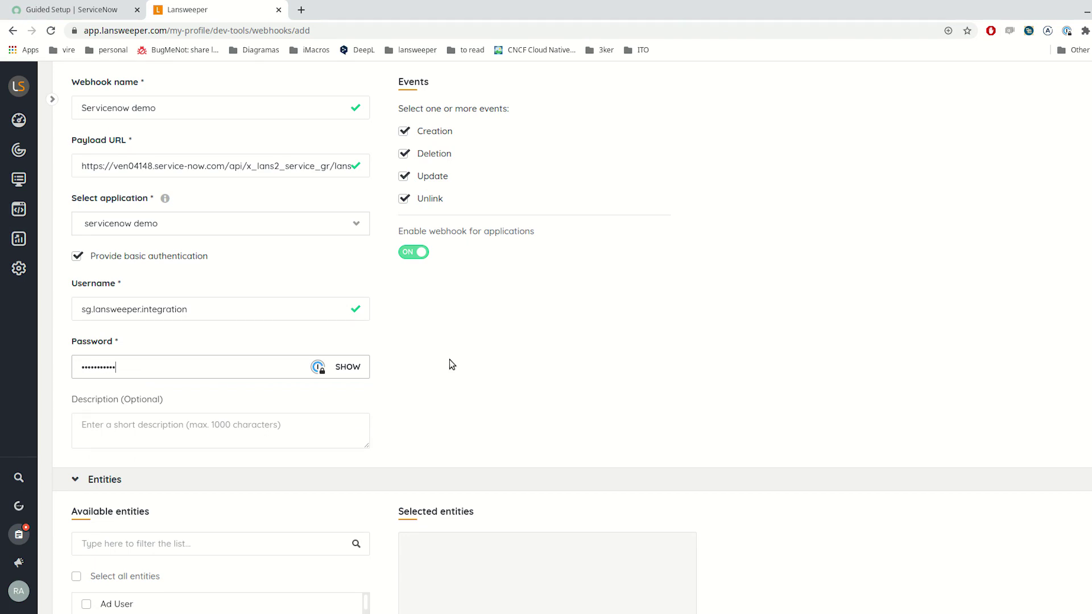
click(452, 364)
Consult the recommended entities in the ServiceNow guided setup and add Asset and Asset Custom to the Lansweeper webhook's selected entities
scroll(353, 373, down, 4)
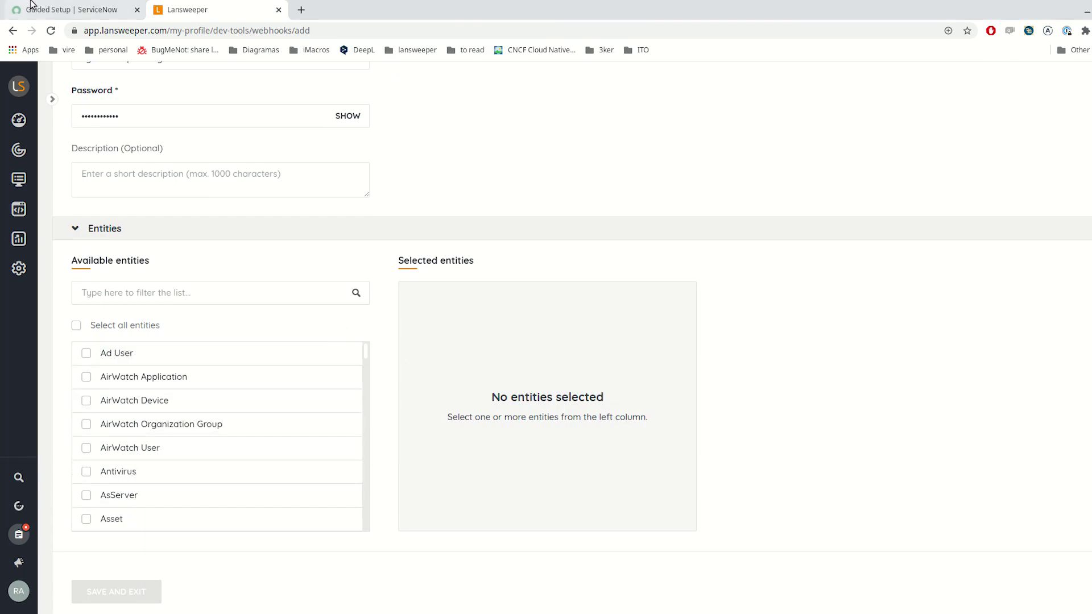
click(63, 10)
scroll(640, 393, down, 2)
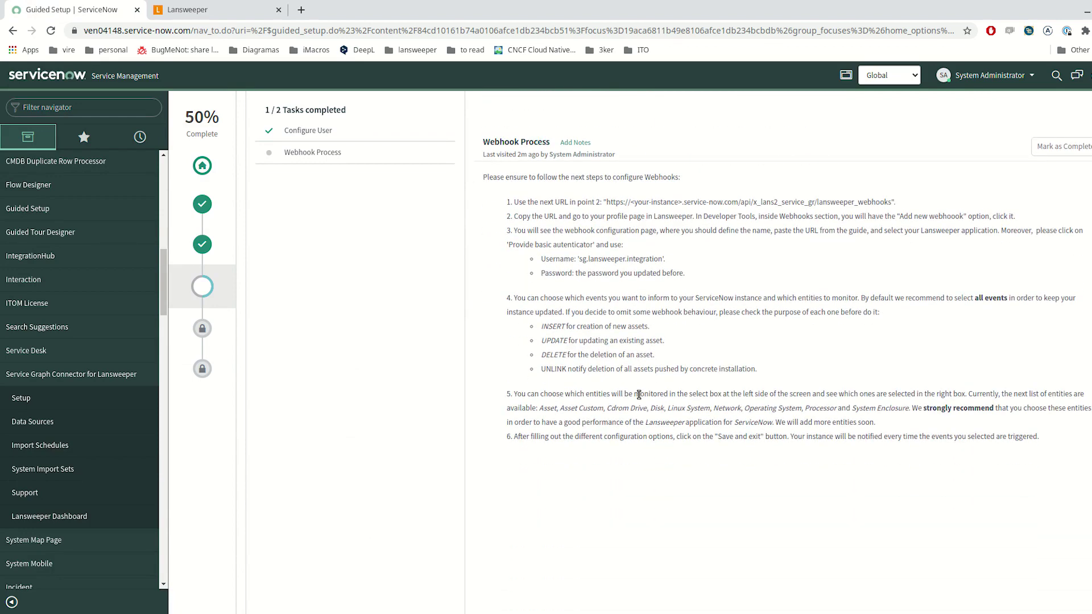
drag(539, 408, 556, 408)
click(577, 412)
click(211, 14)
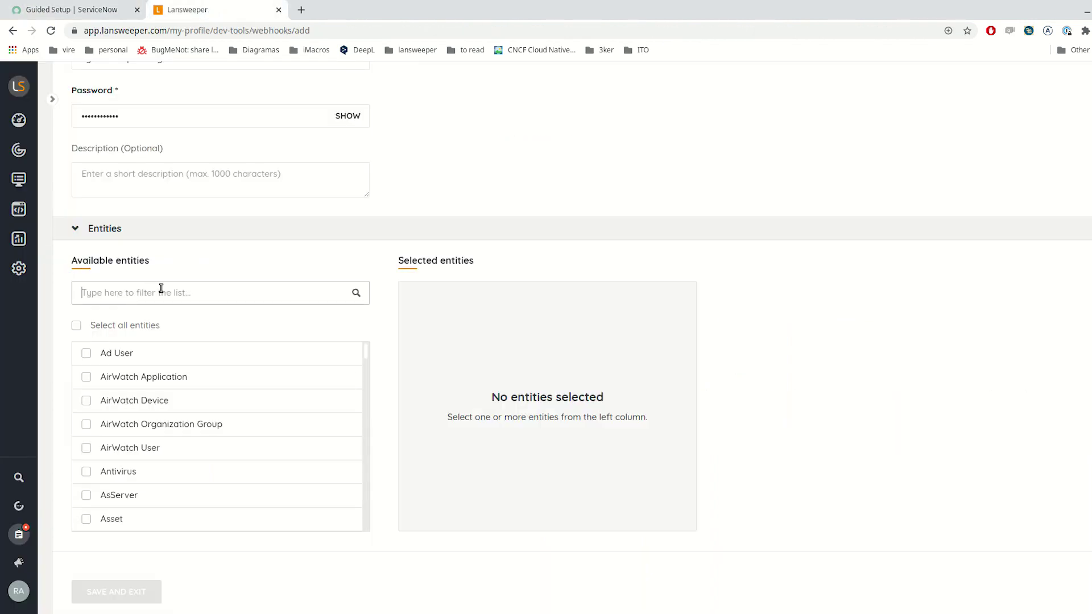
text(Asset)
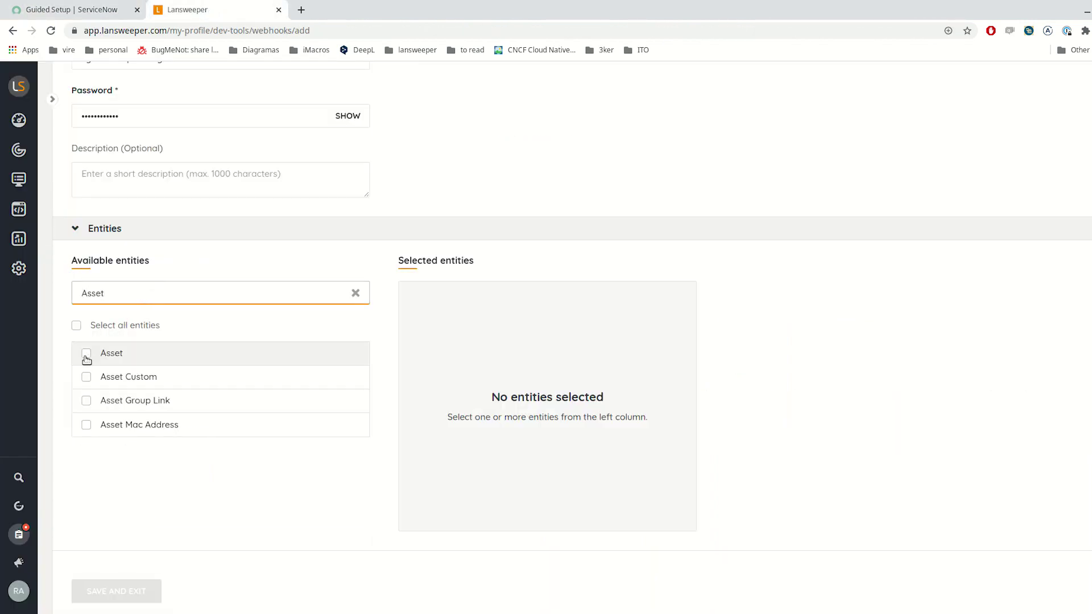
click(86, 357)
click(85, 377)
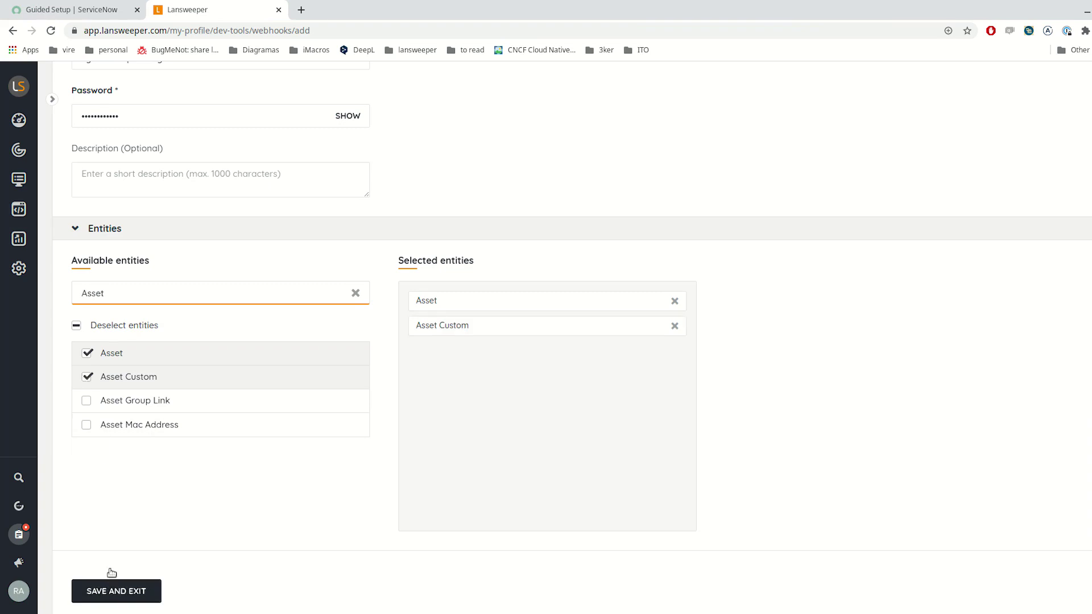
Recheck the recommended list in the guided setup and add the Cdrom Drive and Disk entities to the webhook
double_click(105, 294)
key(BackSpace)
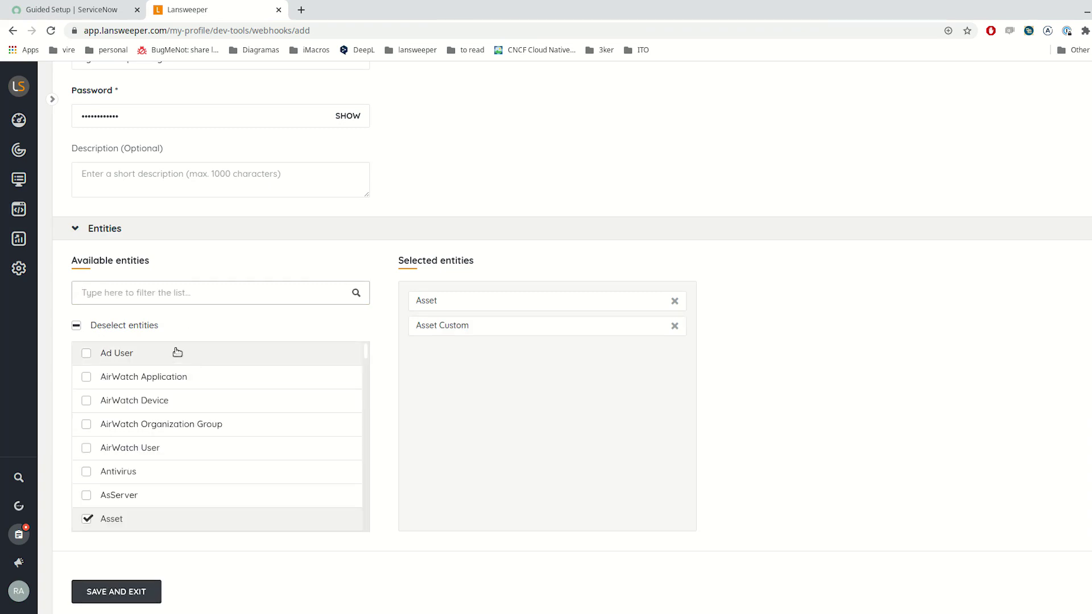
click(80, 10)
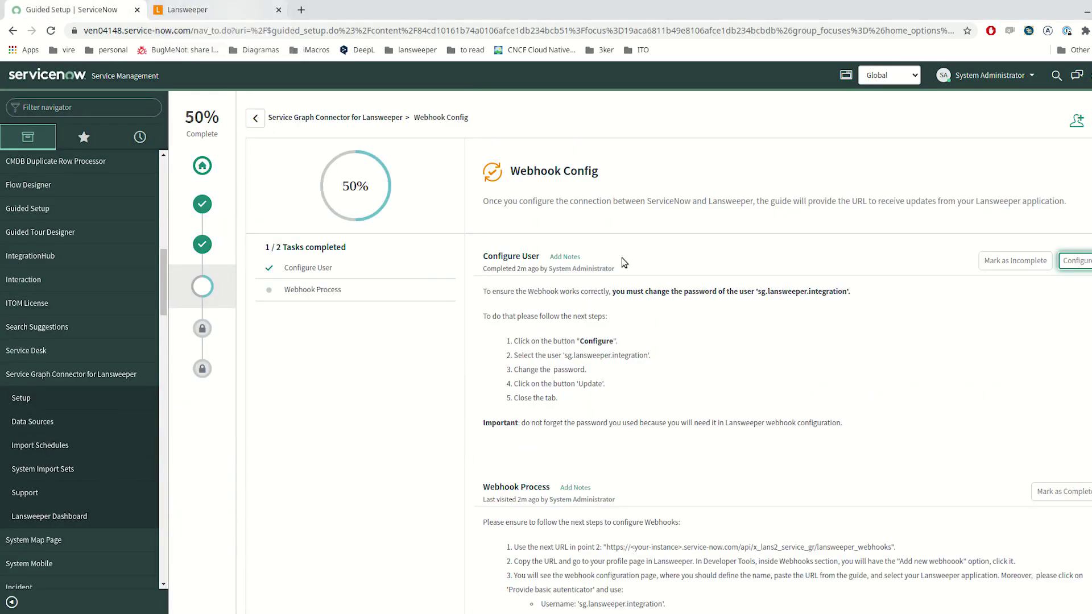
scroll(626, 319, down, 4)
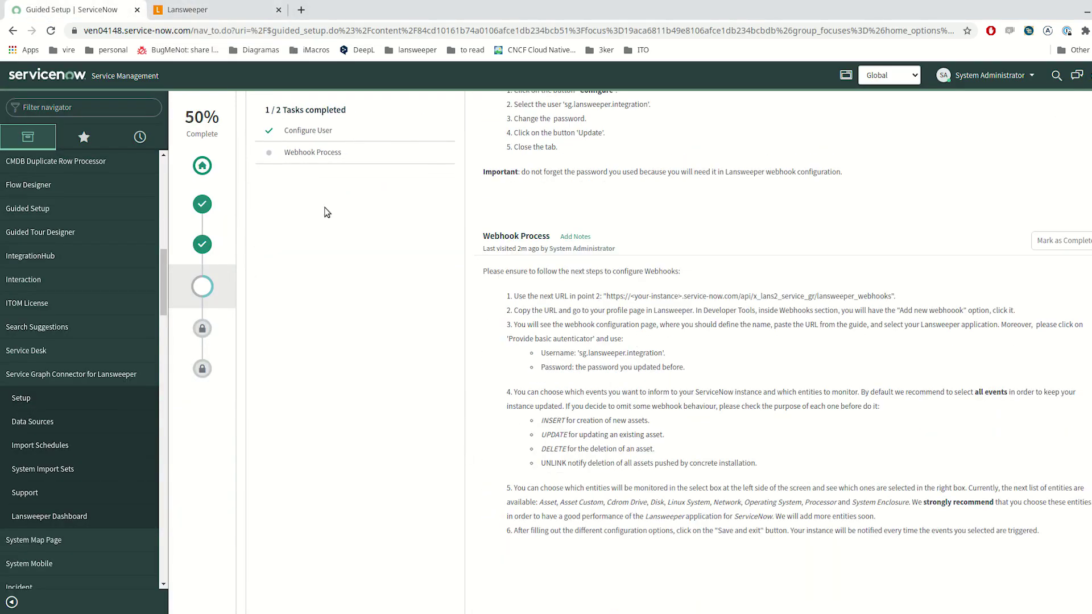
click(182, 10)
click(160, 278)
text(Cd)
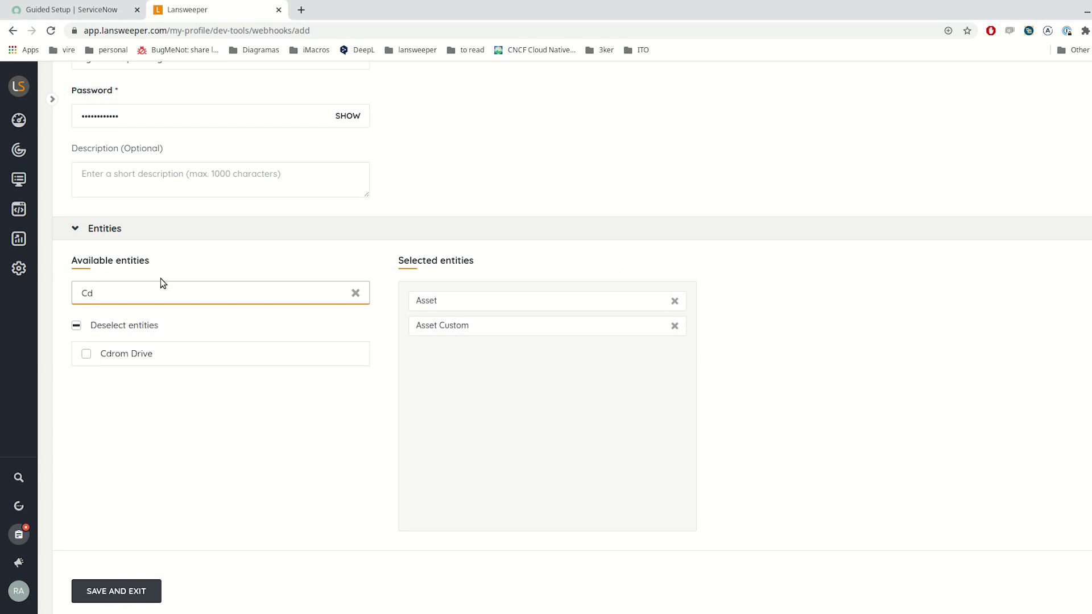
click(88, 355)
double_click(112, 300)
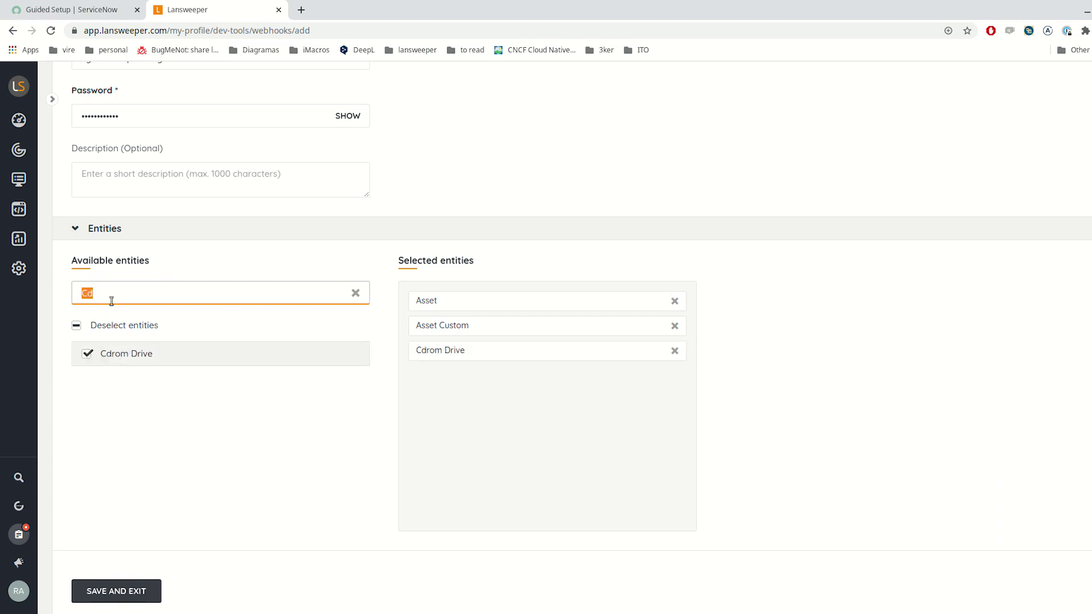
text(Disk)
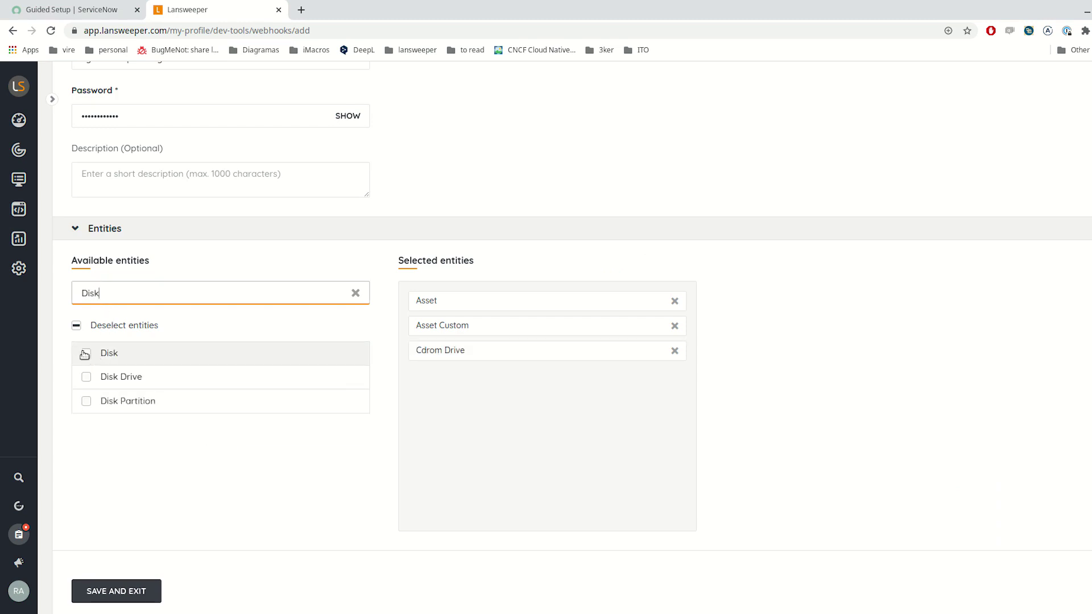
click(85, 354)
Add the Operating System and Linux System entities to the webhook, consulting the guided setup's recommended list
double_click(146, 300)
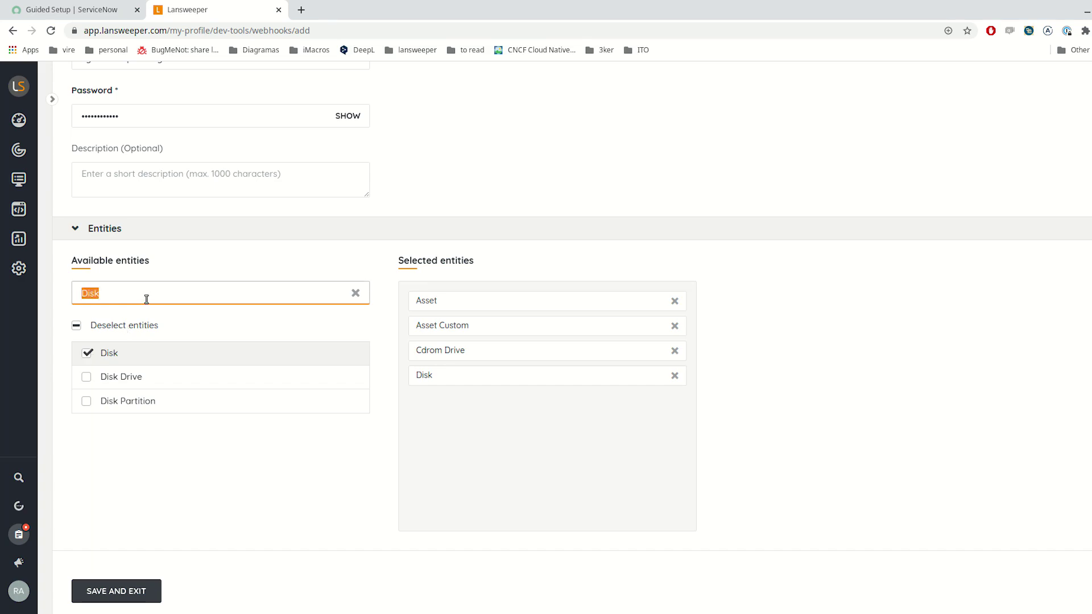
text(Ope)
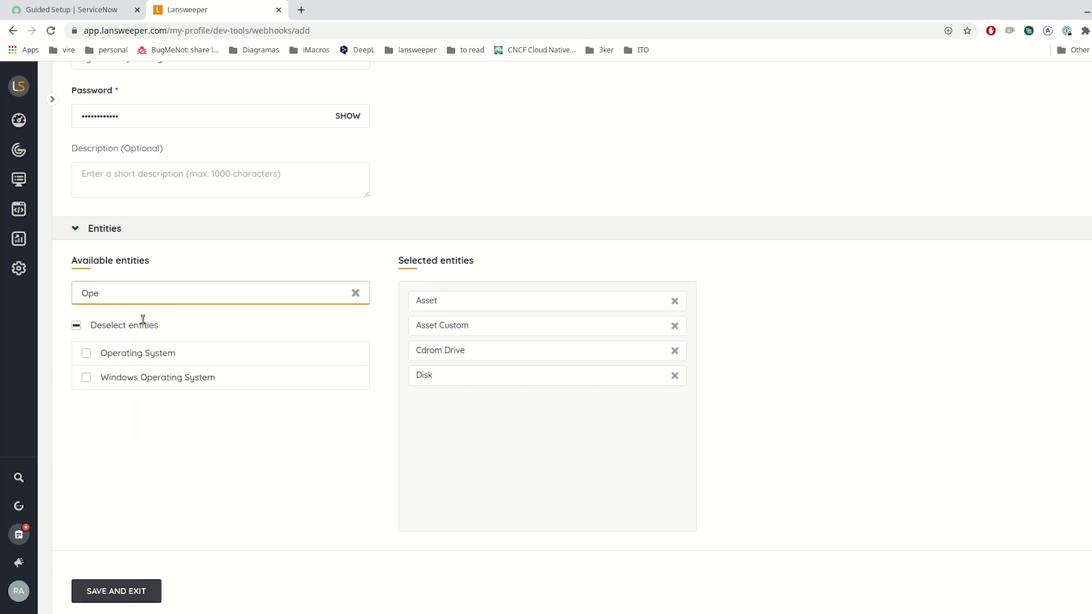
click(86, 354)
click(44, 8)
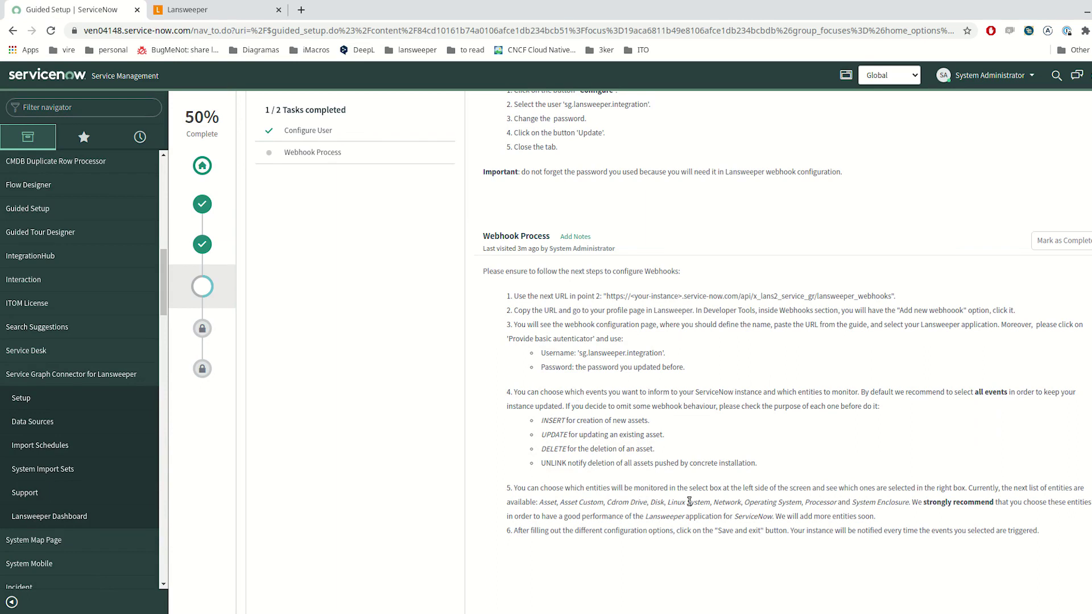
click(222, 10)
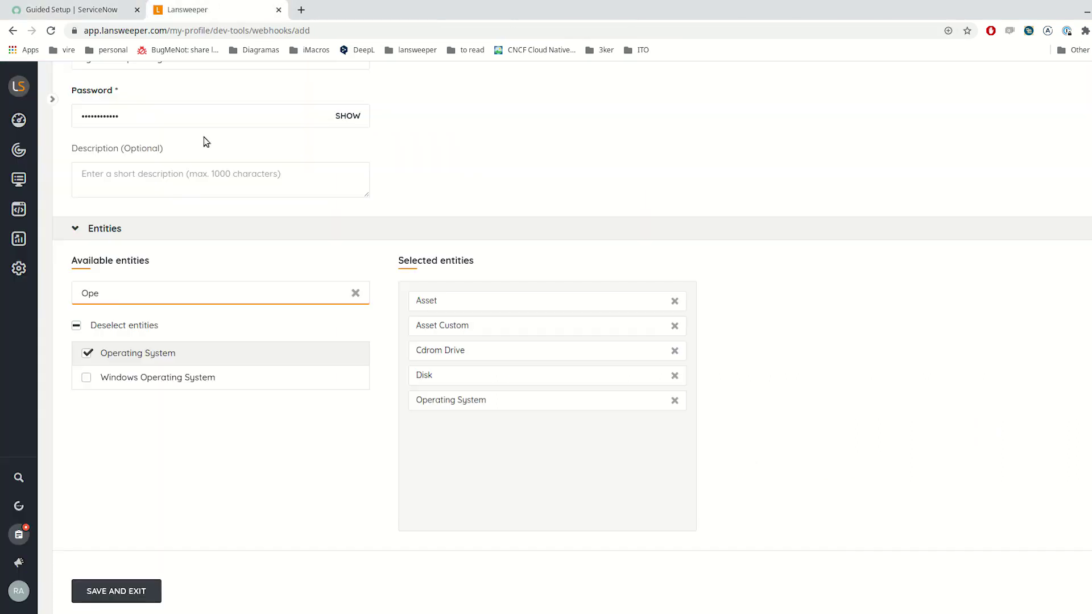
double_click(159, 293)
text(Linux)
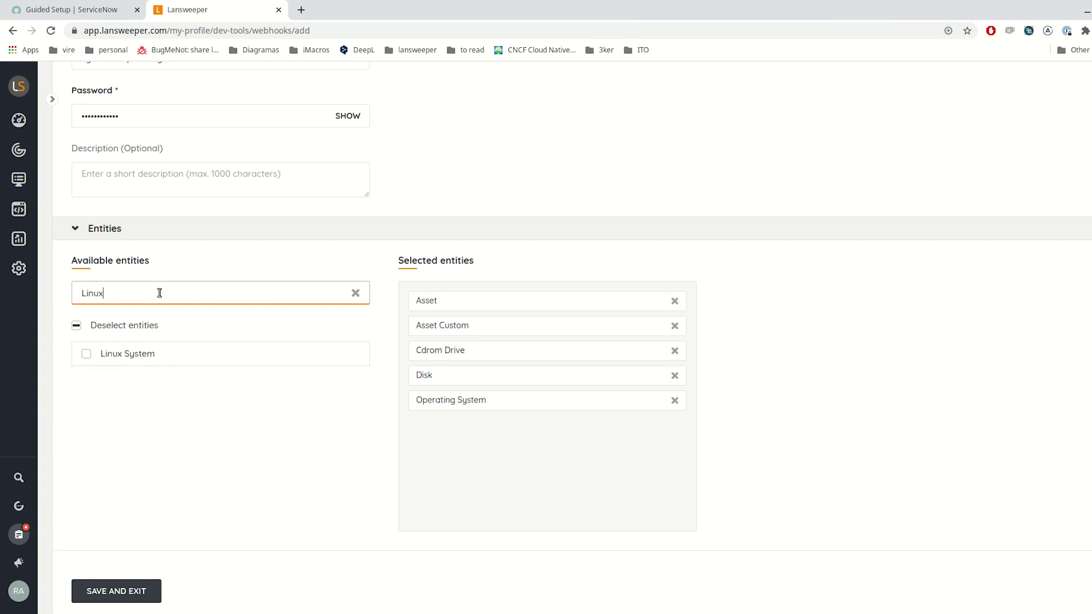
click(88, 353)
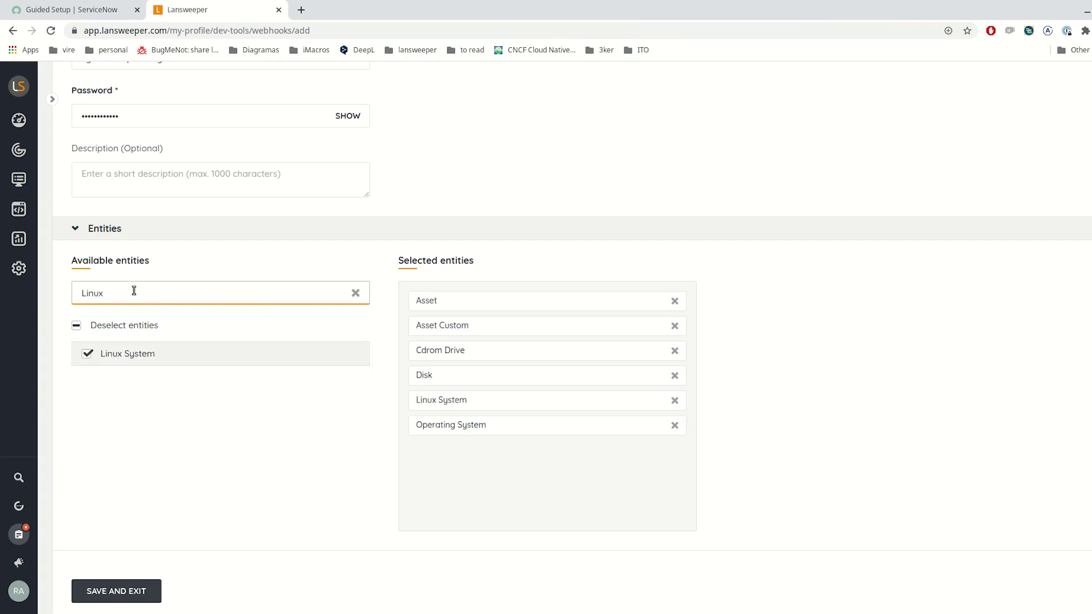
Add the Network and Processor entities to the webhook, consulting the guided setup's recommended list
double_click(134, 290)
text(Netwo)
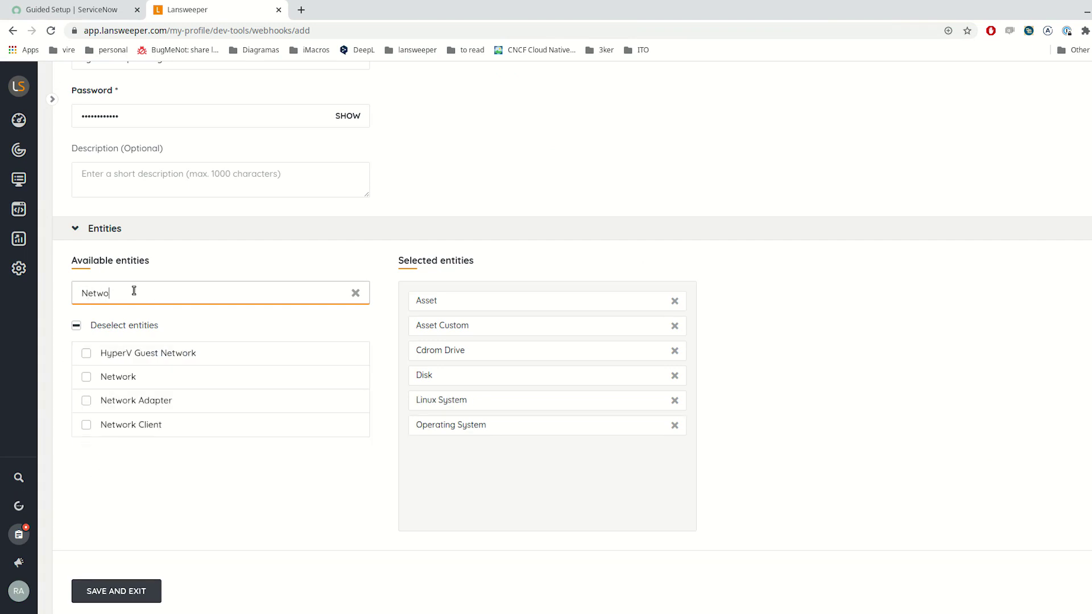
click(87, 377)
click(111, 9)
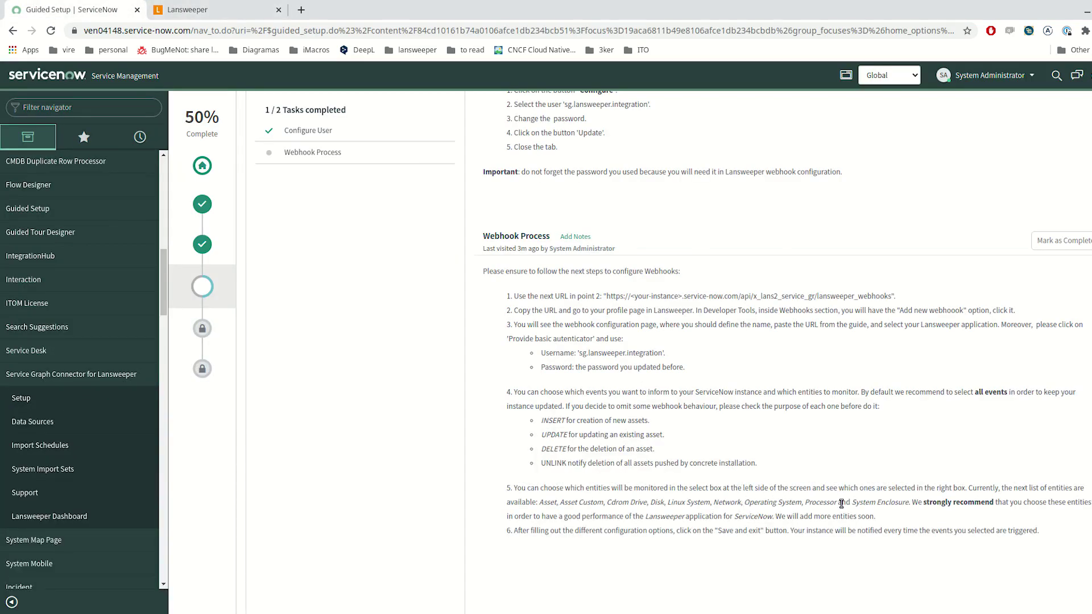
click(211, 12)
click(170, 296)
key(ctrl+a)
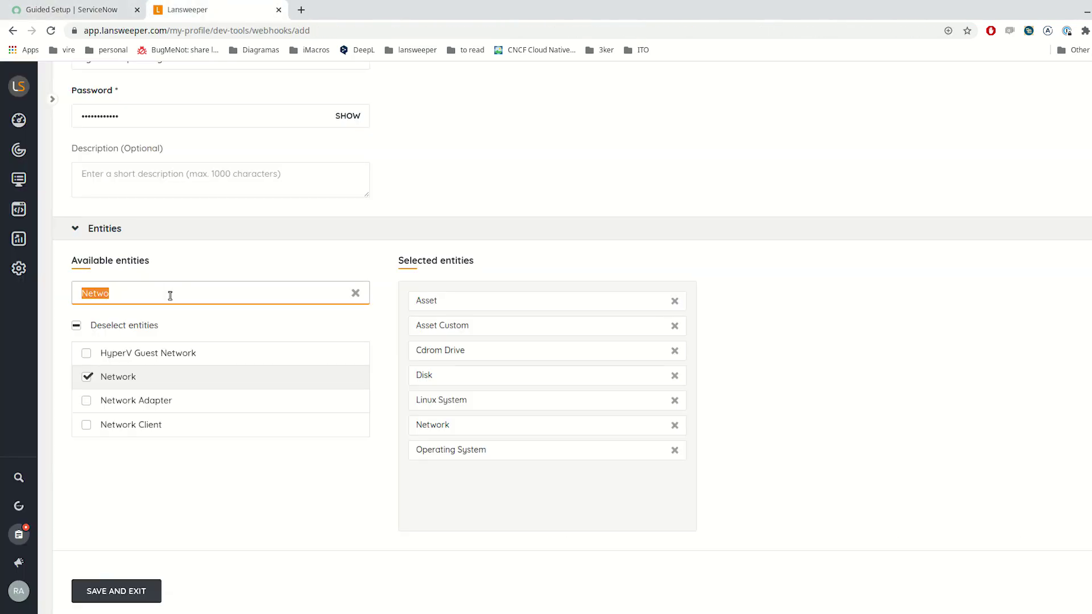
text(Proce)
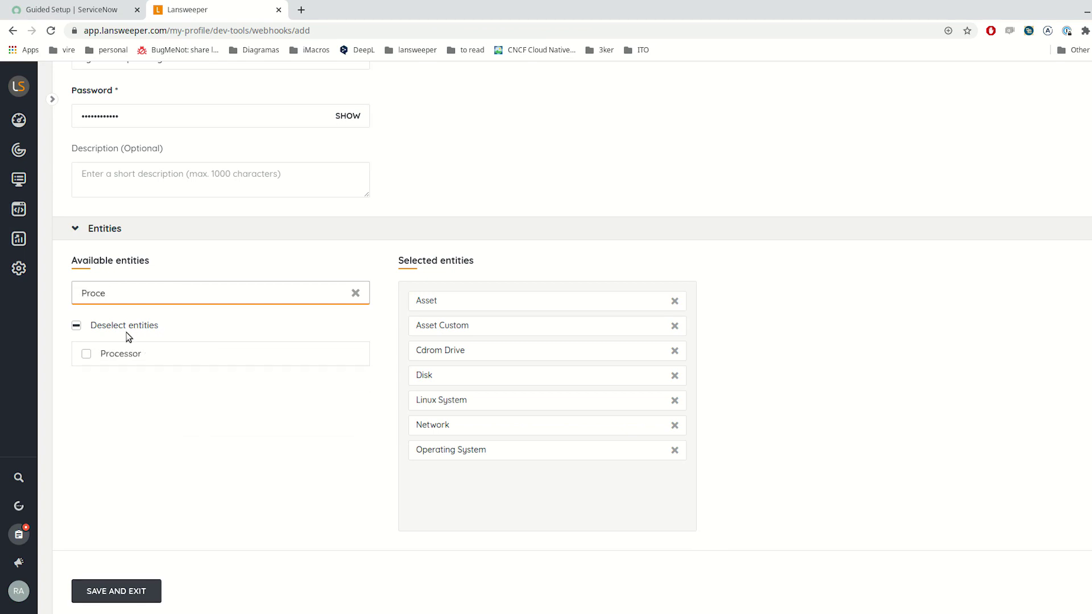
click(98, 356)
Add the System Enclosure entity to the webhook and save the new webhook
click(125, 303)
key(ctrl+a)
text(Syste)
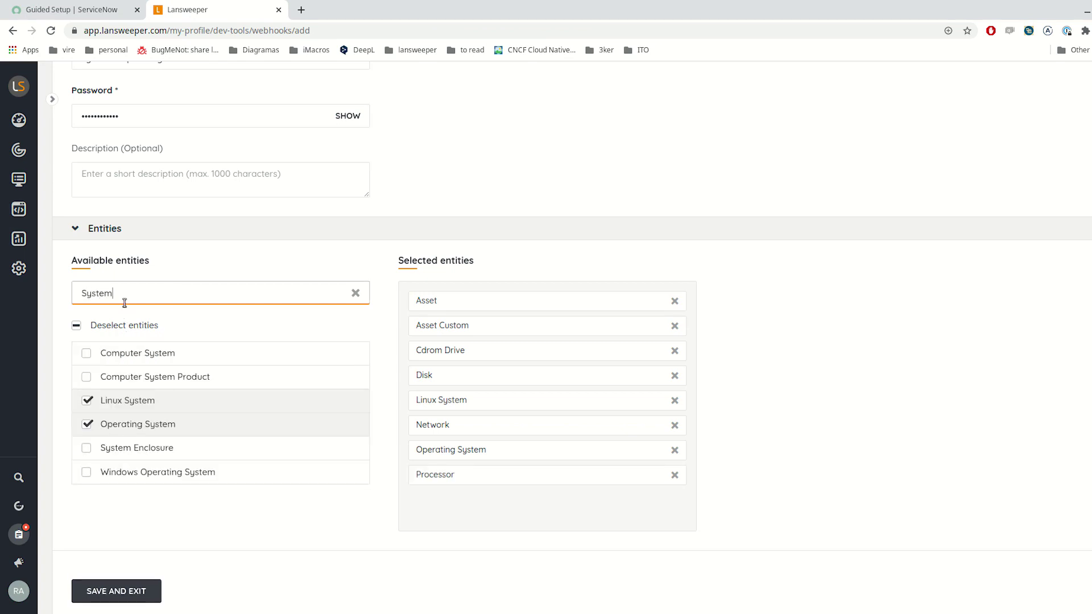
click(120, 451)
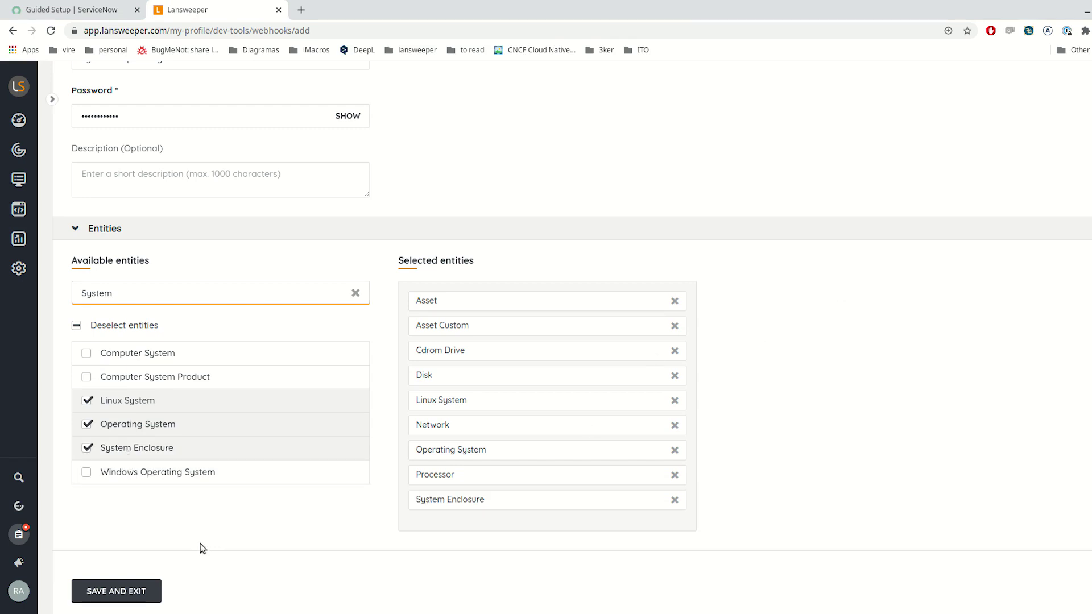
click(108, 597)
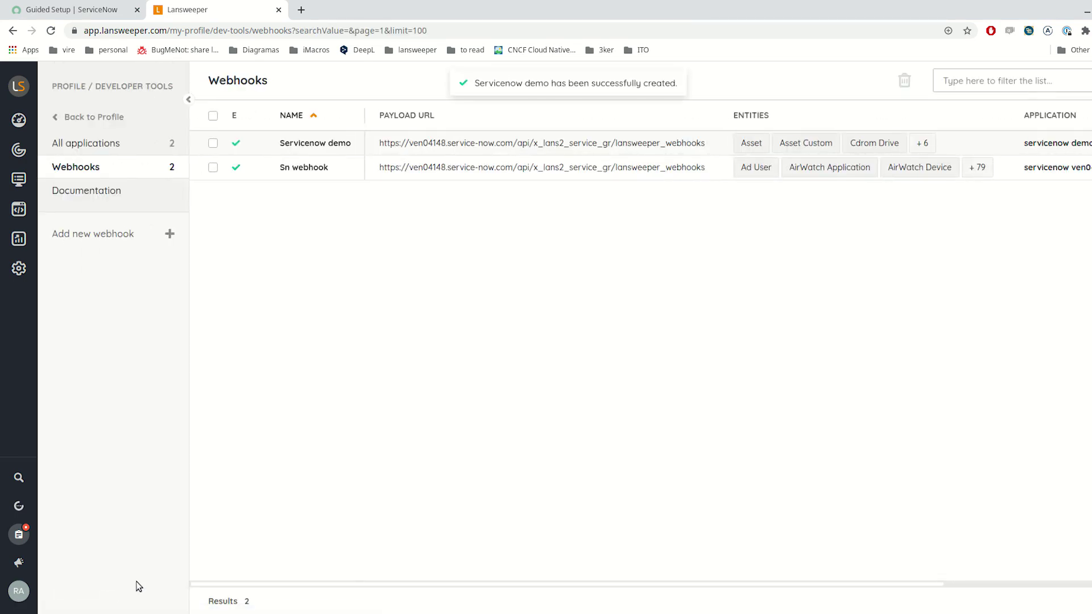
Mark the Webhook Process task as complete in the ServiceNow guided setup and open the Activate Scheduler task under Mapping Configuration
click(78, 5)
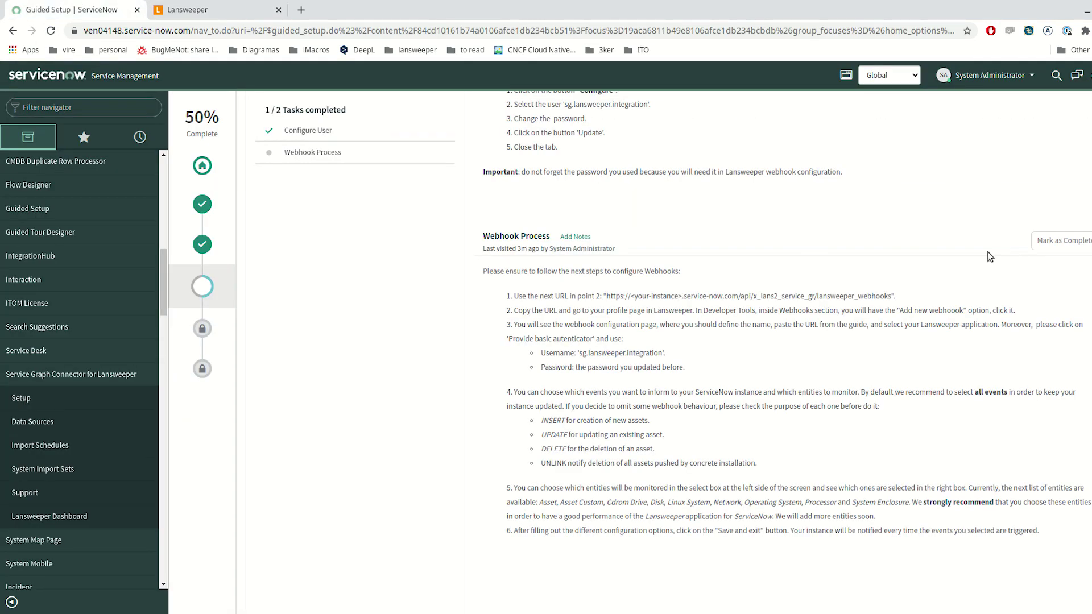
click(1061, 241)
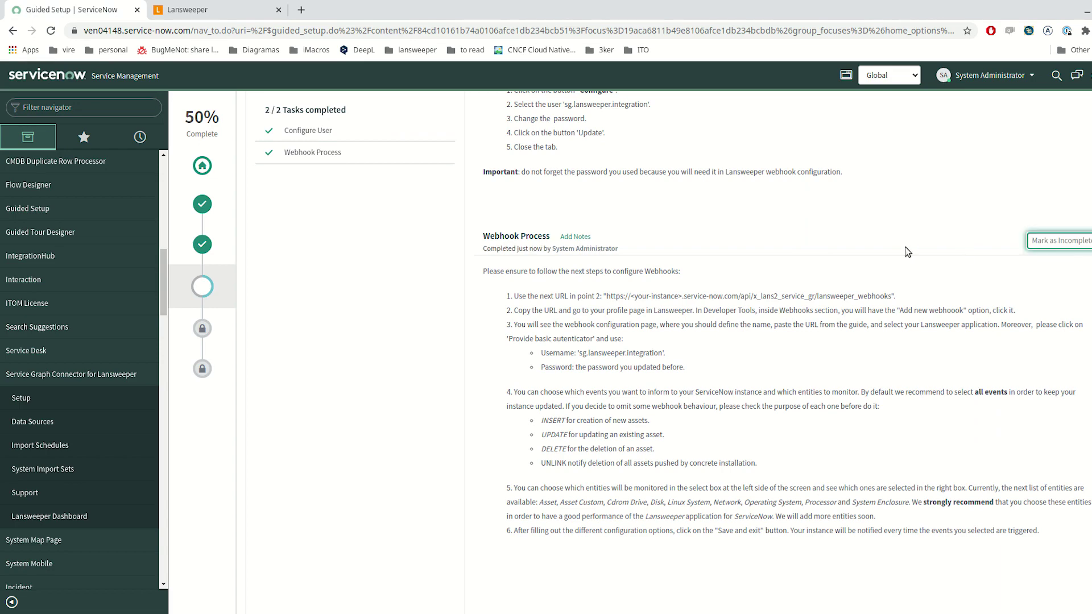
click(200, 332)
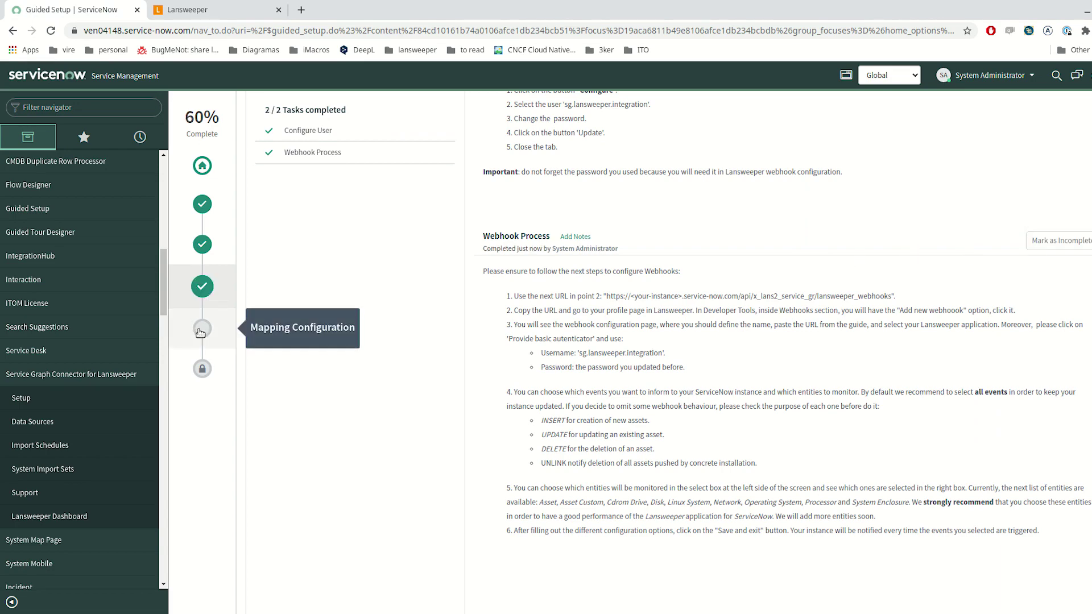
click(200, 328)
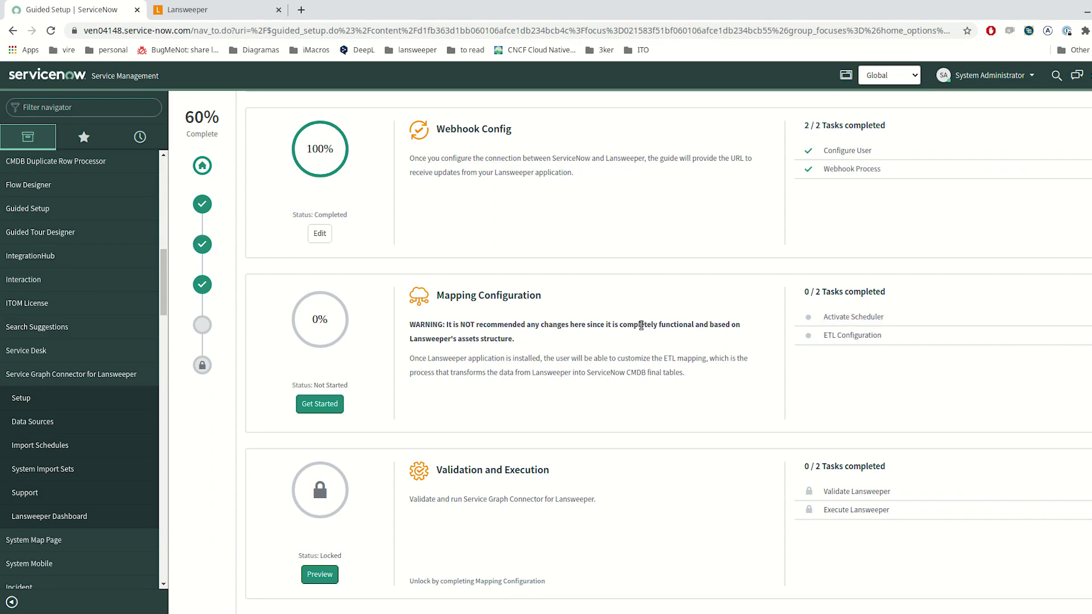
click(868, 320)
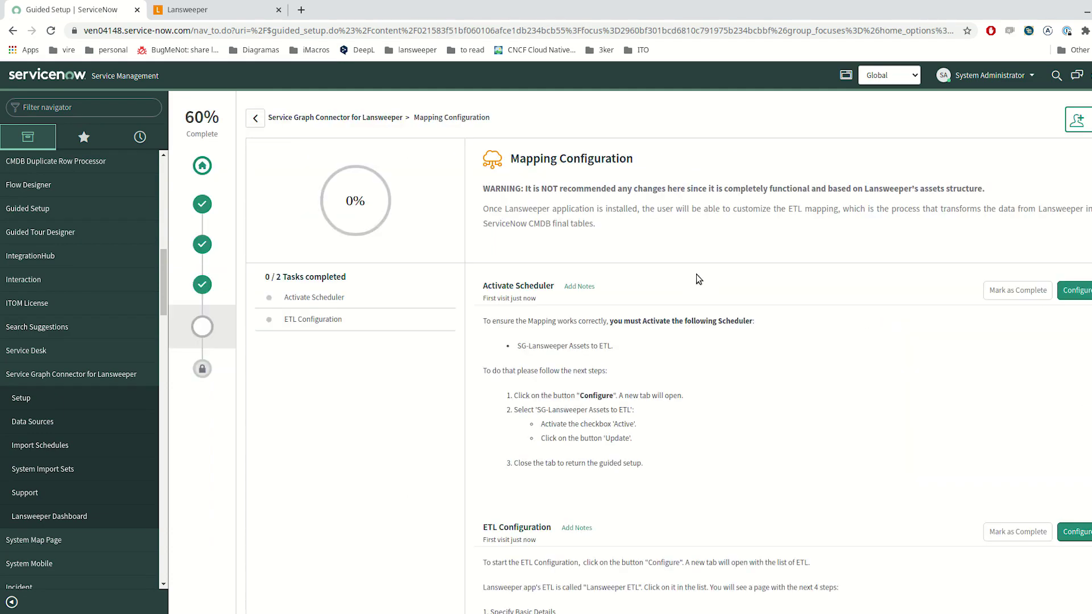
Activate the SG-Lansweeper Assets to ETL scheduled data import, editing it in the Service Graph Connector for Lansweeper application scope, and update the record
click(1081, 294)
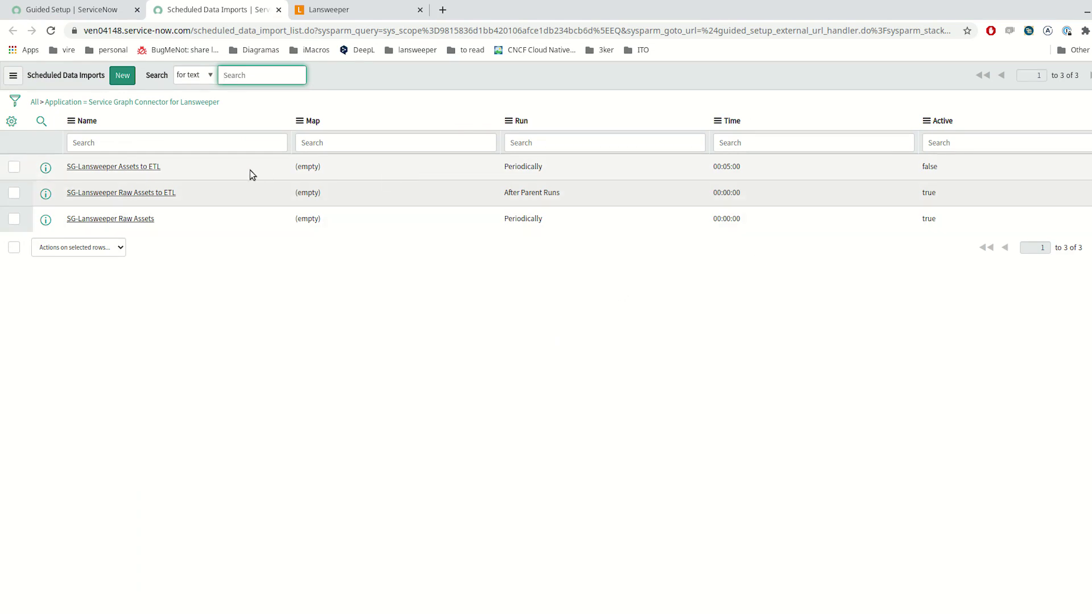
click(89, 172)
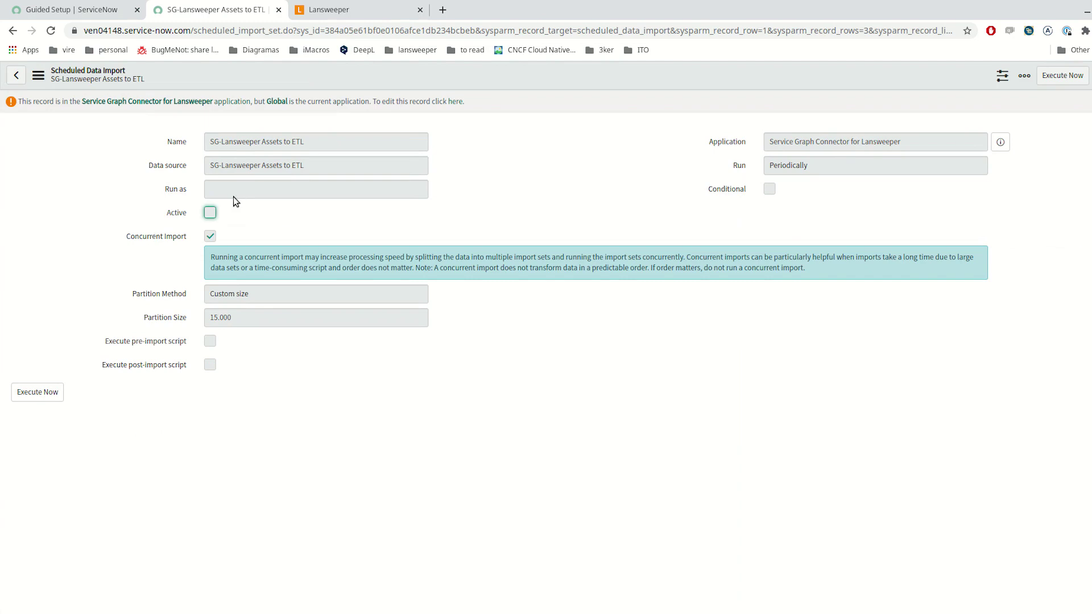
click(456, 102)
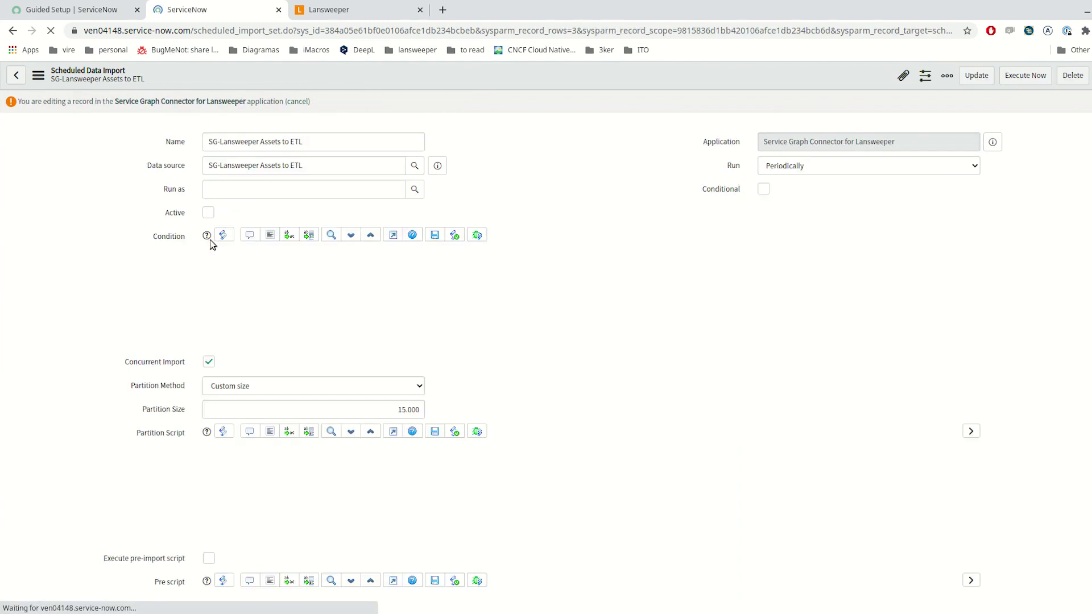
click(210, 215)
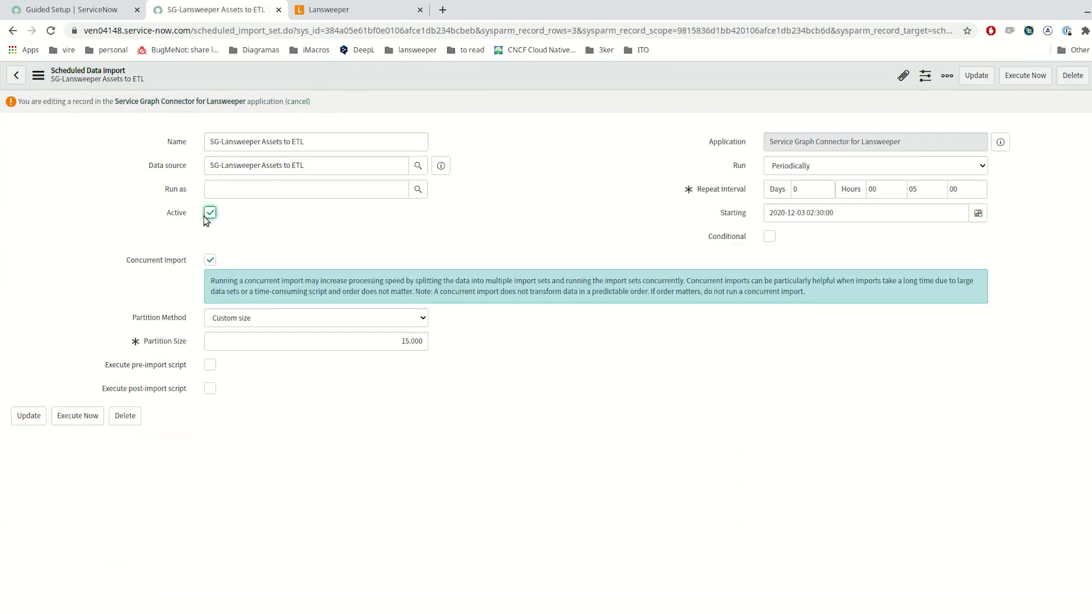
click(35, 416)
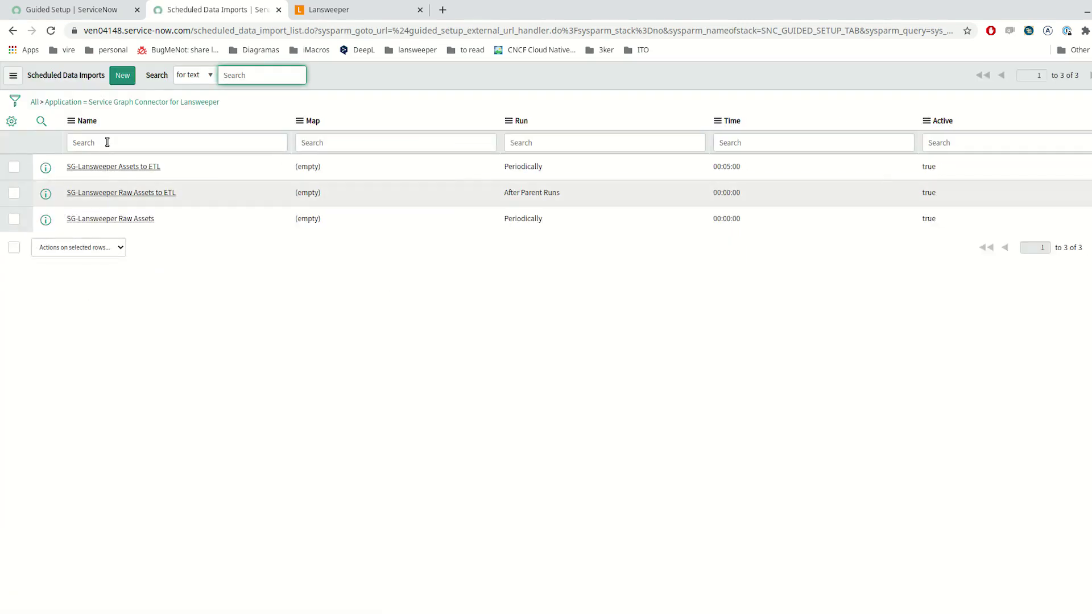
Mark the Activate Scheduler task as complete in the guided setup and open the ETL Configuration task
click(278, 10)
click(790, 141)
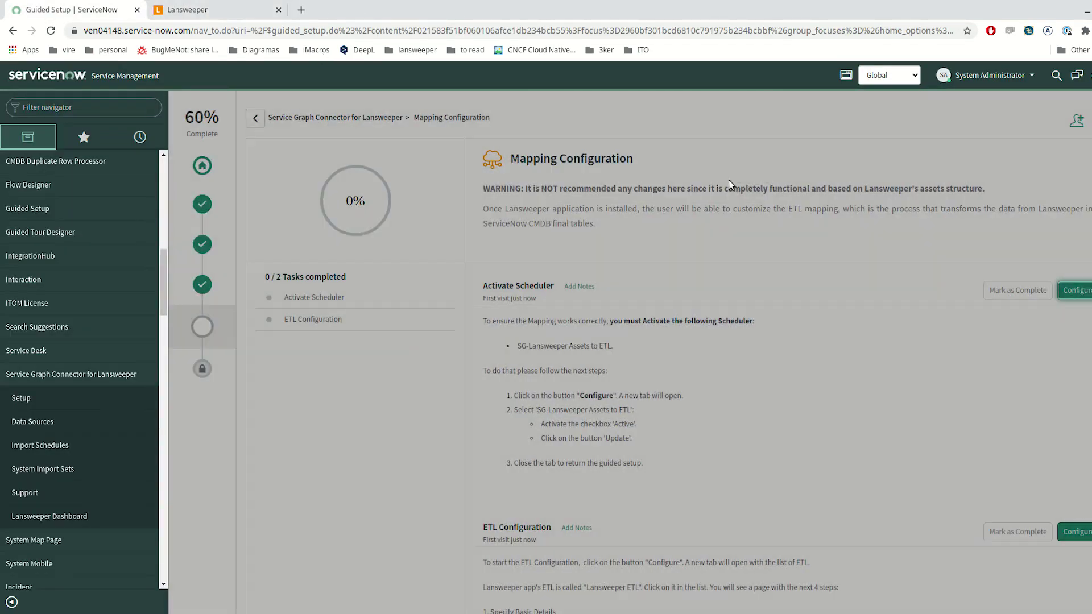
click(1022, 289)
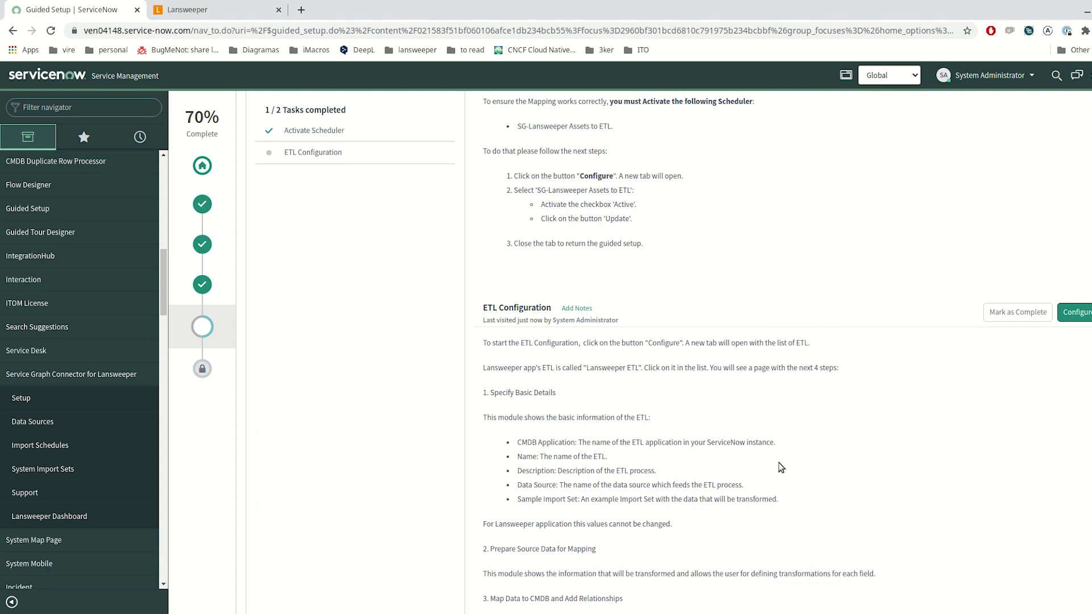
scroll(779, 462, down, 1)
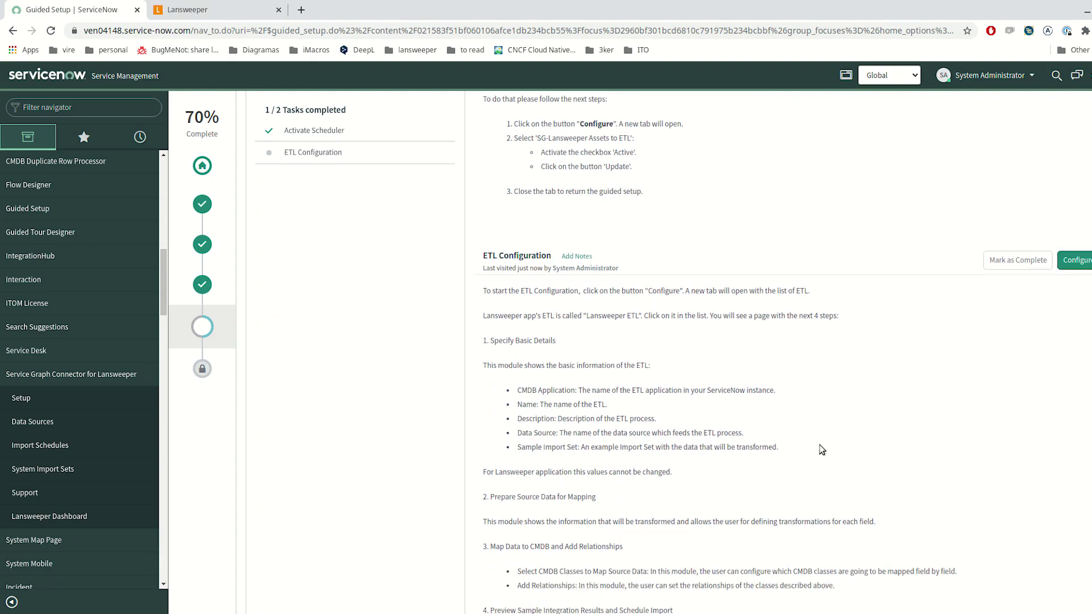
click(1085, 250)
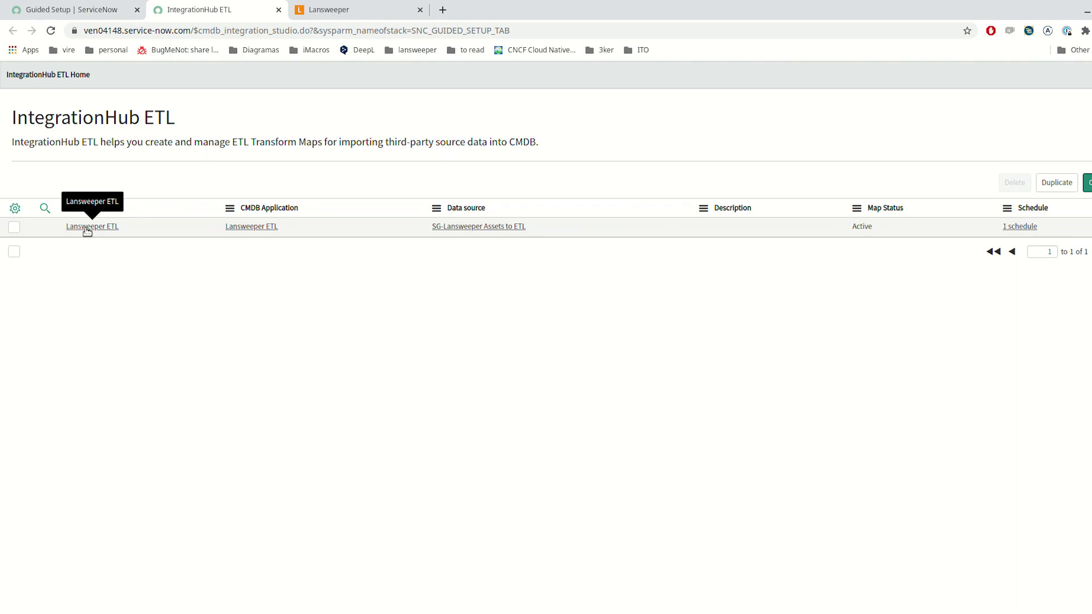
Open the Lansweeper ETL transform map, review its four stages, and mark its basic details as complete without changing any values
click(87, 227)
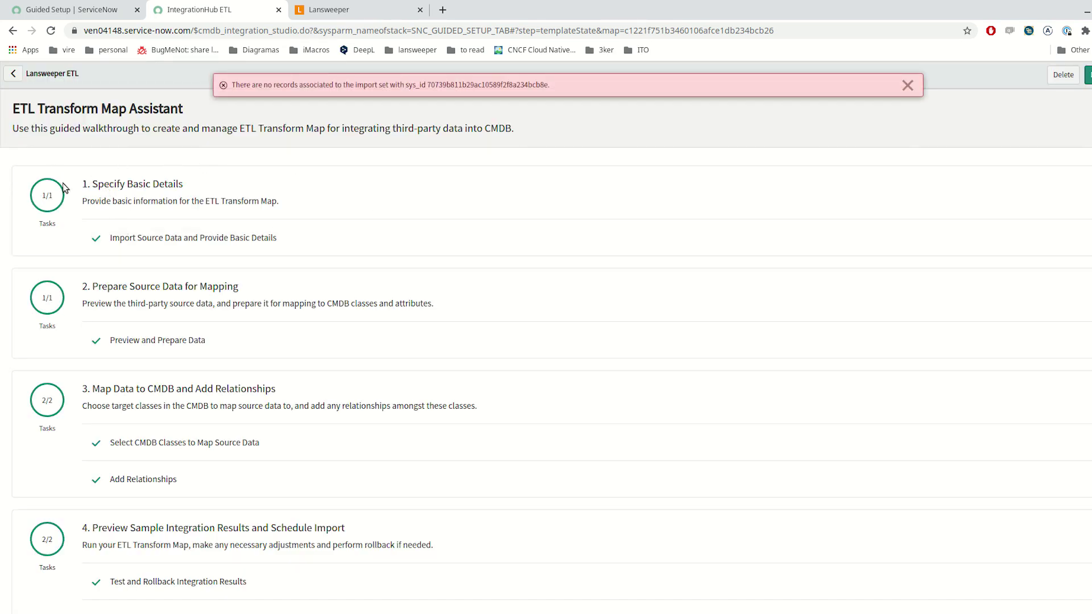
scroll(94, 455, down, 1)
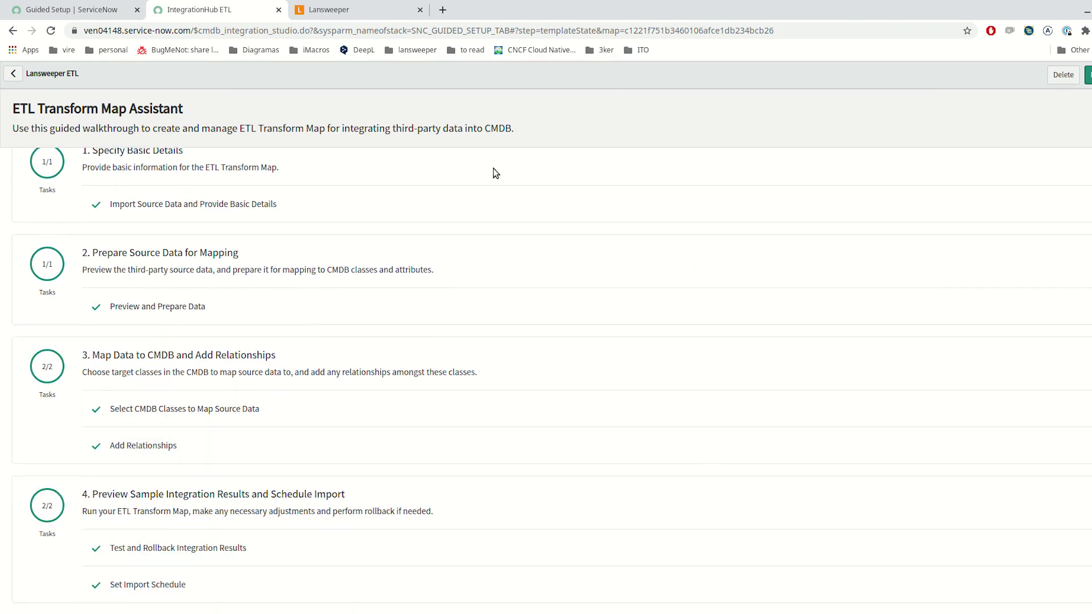
scroll(371, 330, up, 1)
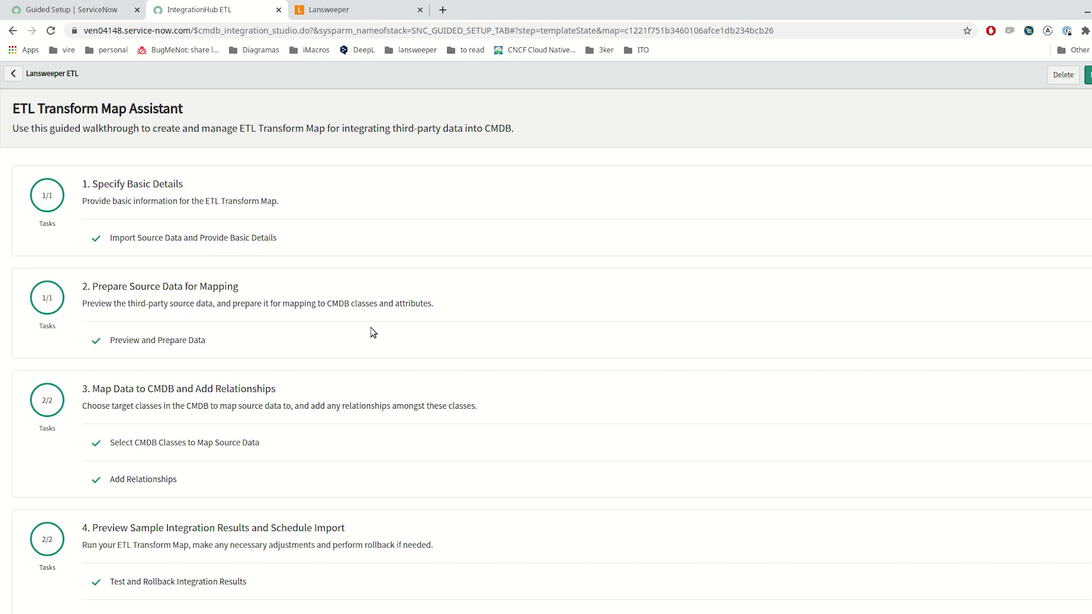
click(317, 238)
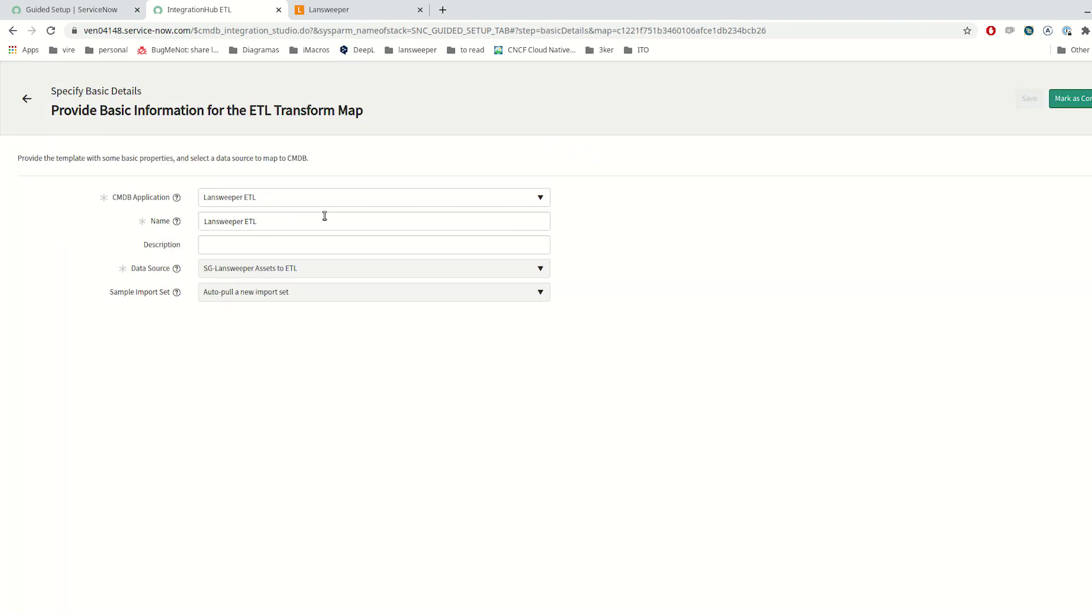
click(1065, 98)
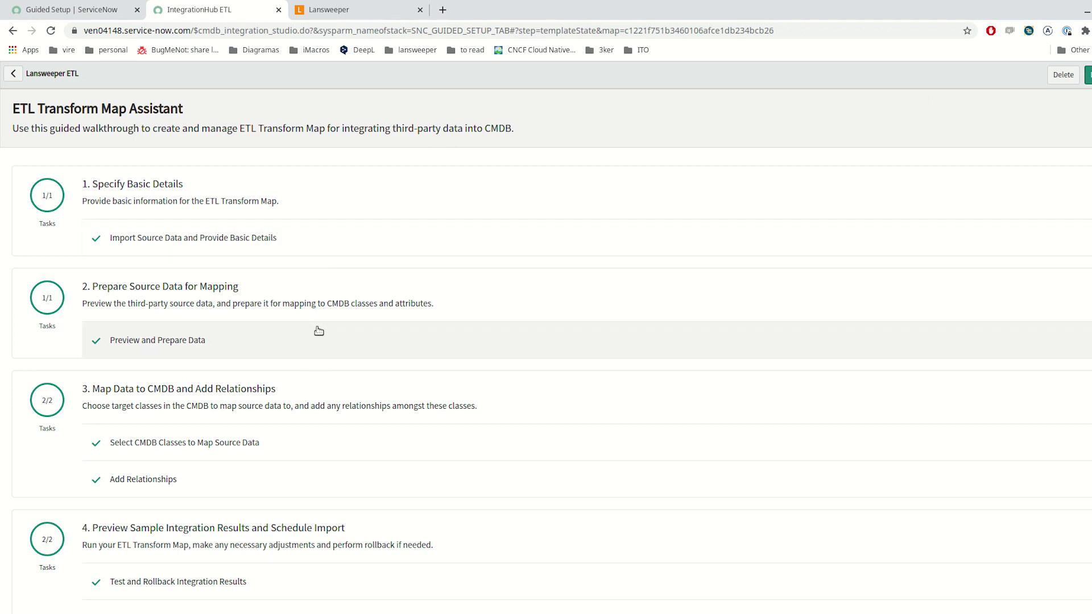
Mark the ETL Configuration task as complete in the guided setup and open the Validate Lansweeper task under Validation and Execution
click(280, 11)
click(749, 179)
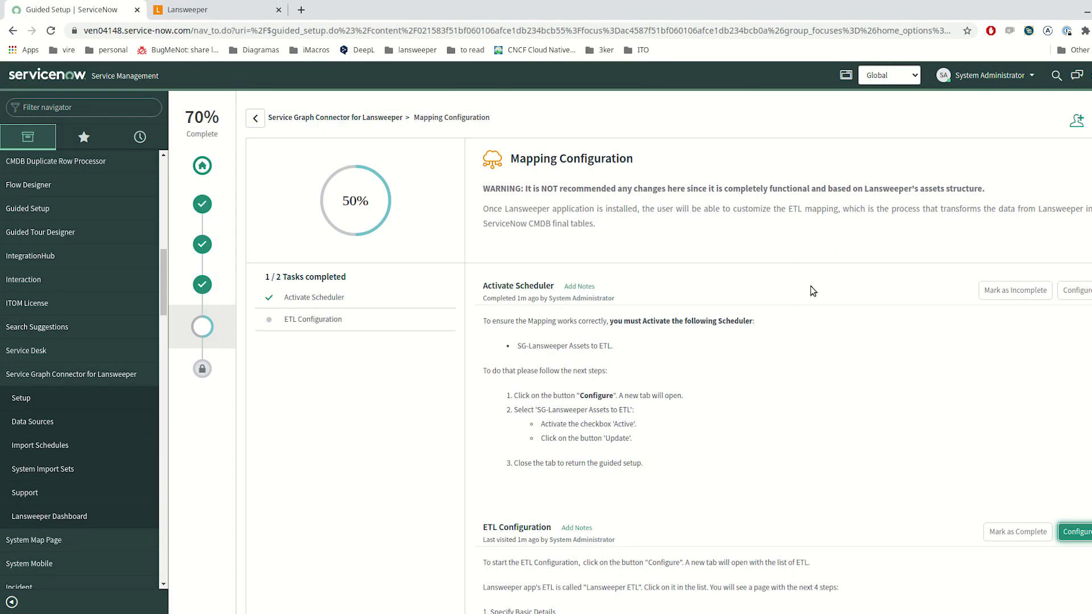
click(1016, 533)
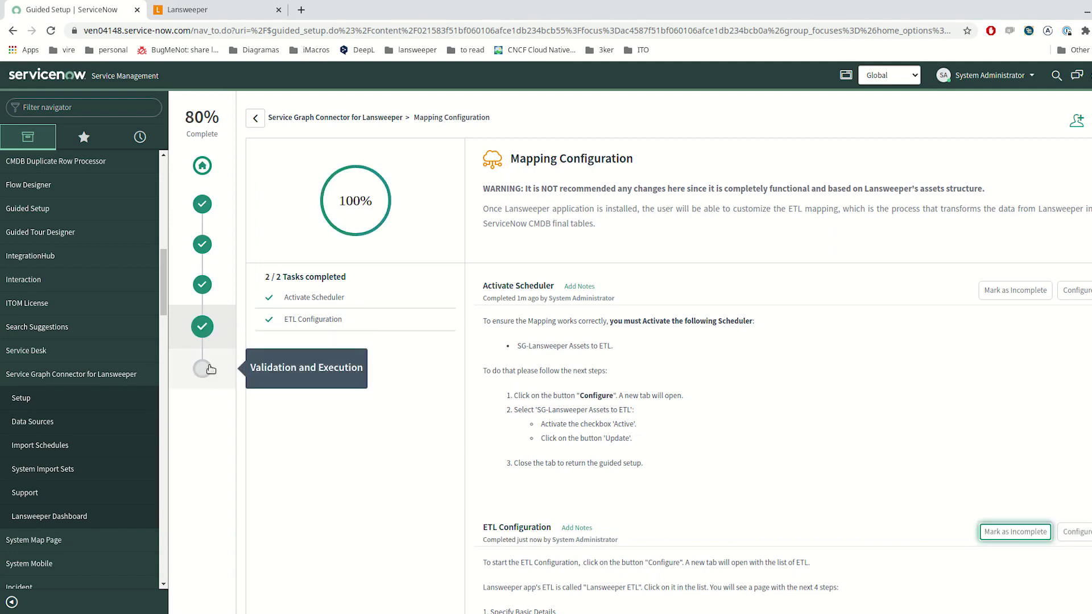
click(203, 369)
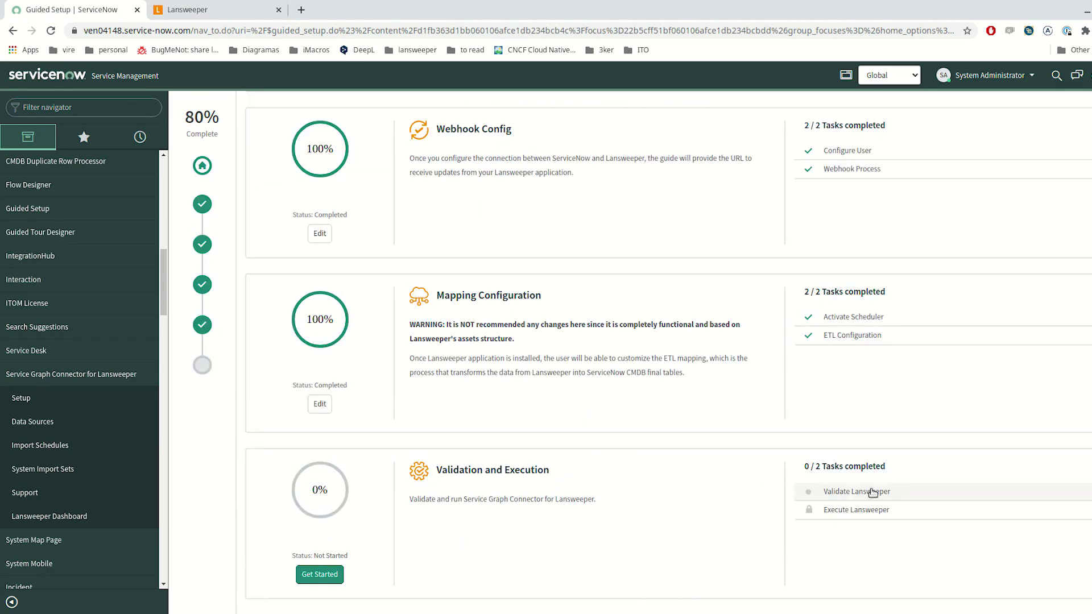
click(873, 493)
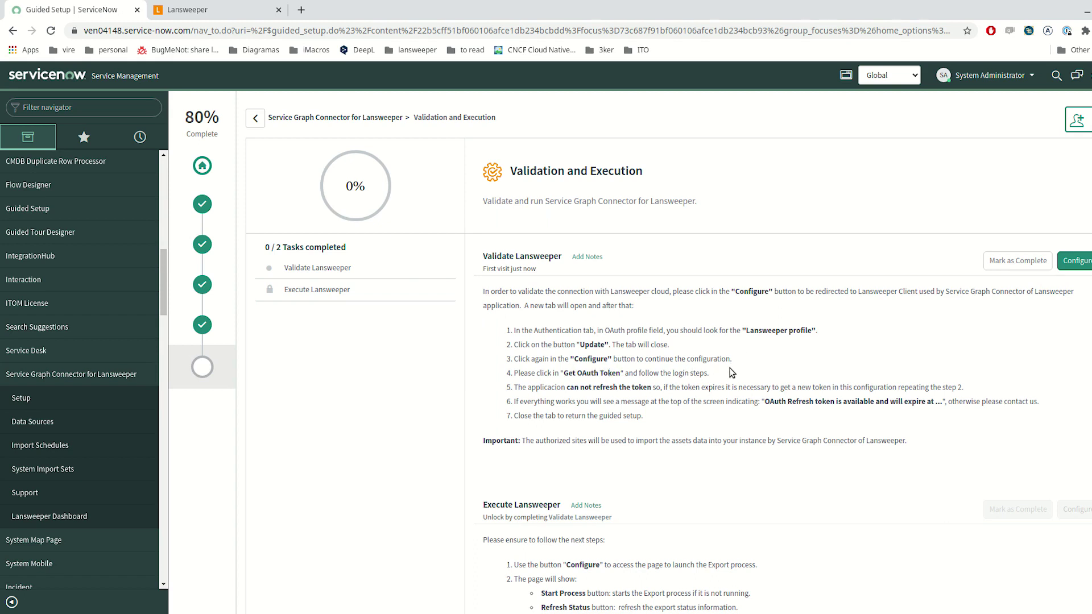
Set the Lansweeper Client REST message's OAuth profile to Lansweeper profile, editing in the connector's application scope, and update the record
click(1070, 262)
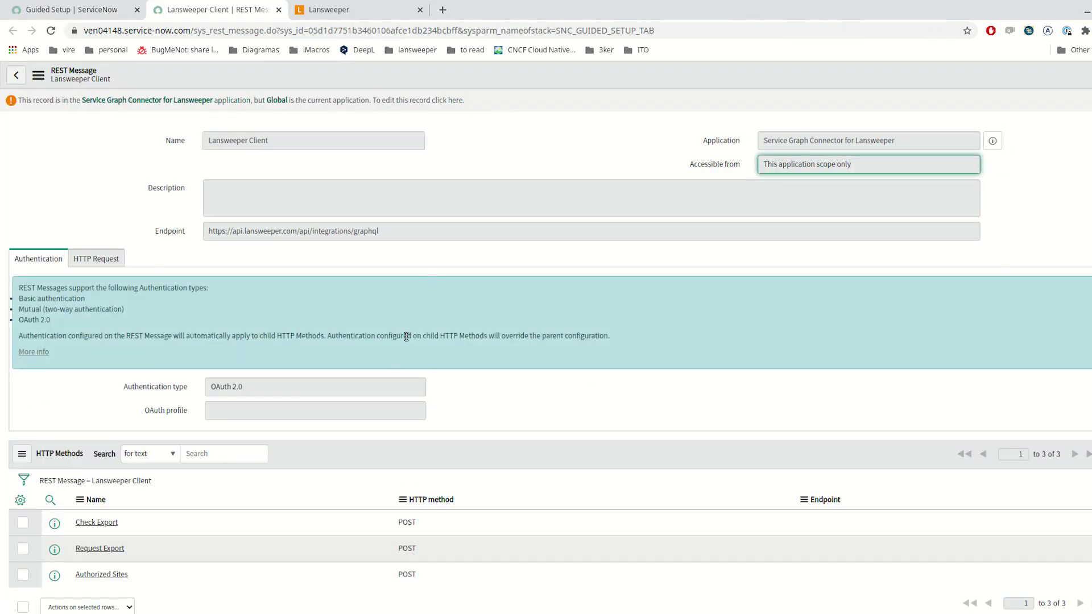
click(460, 103)
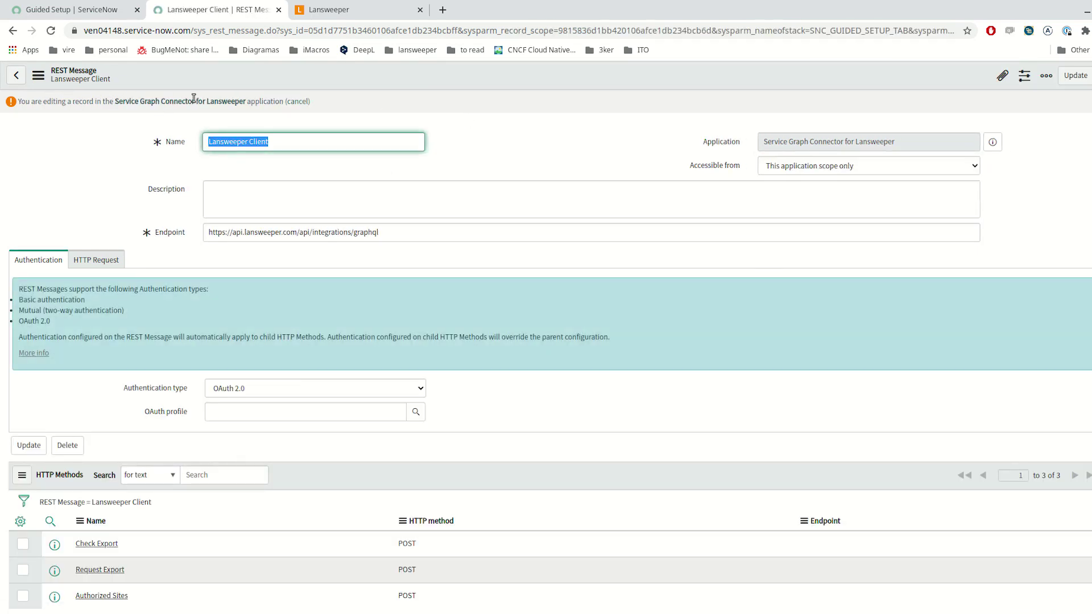
click(416, 413)
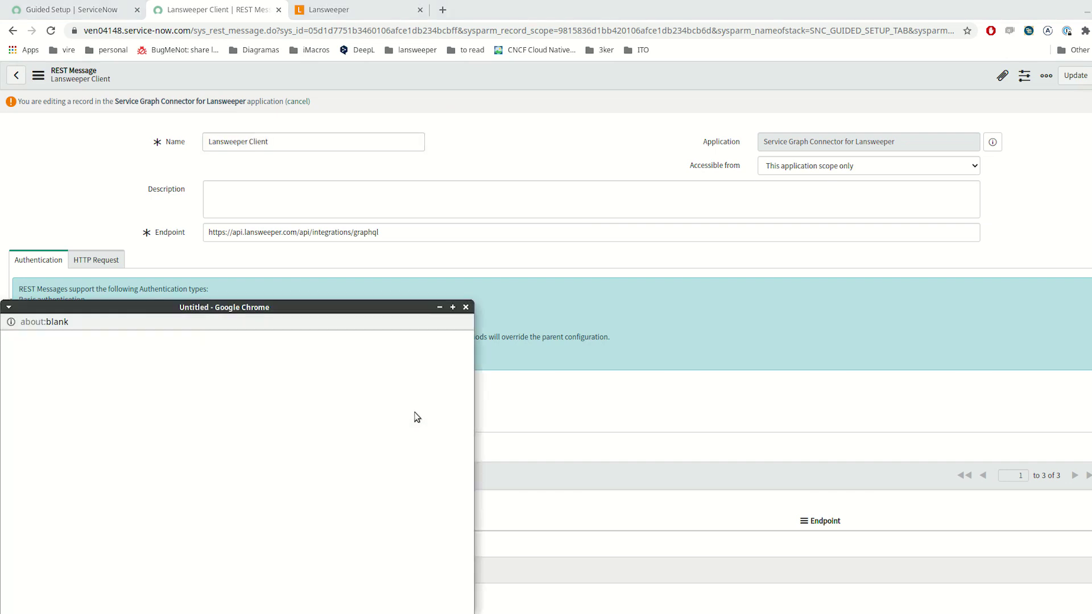
click(76, 451)
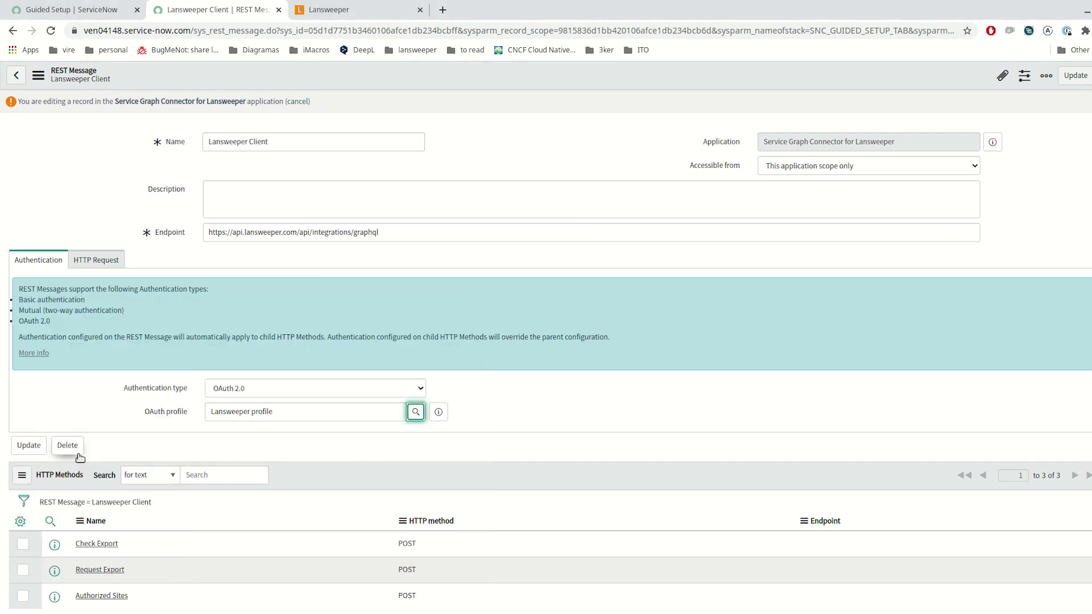
click(45, 448)
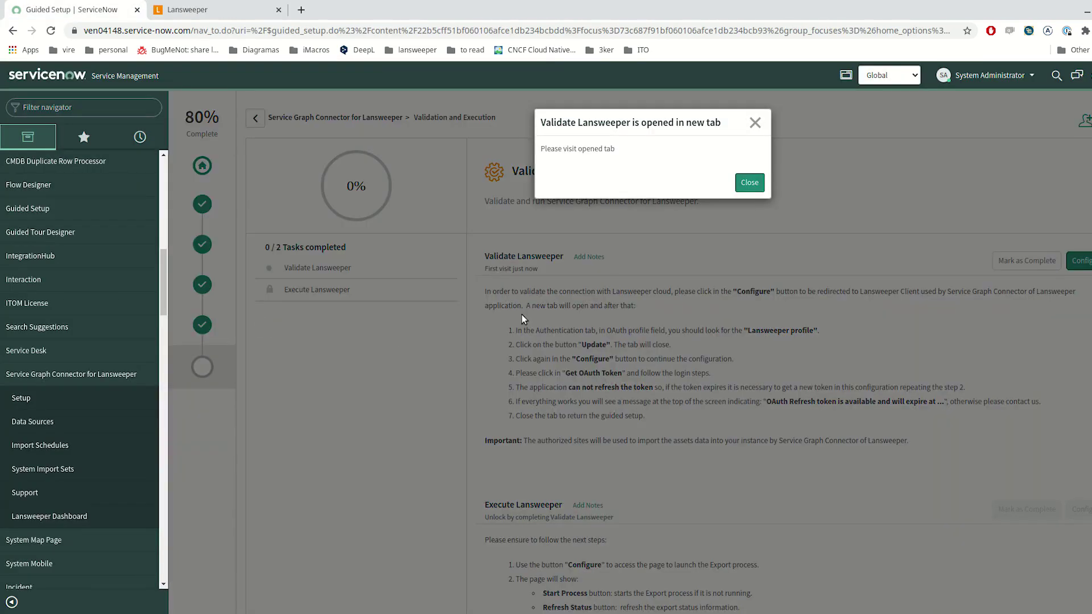
click(746, 184)
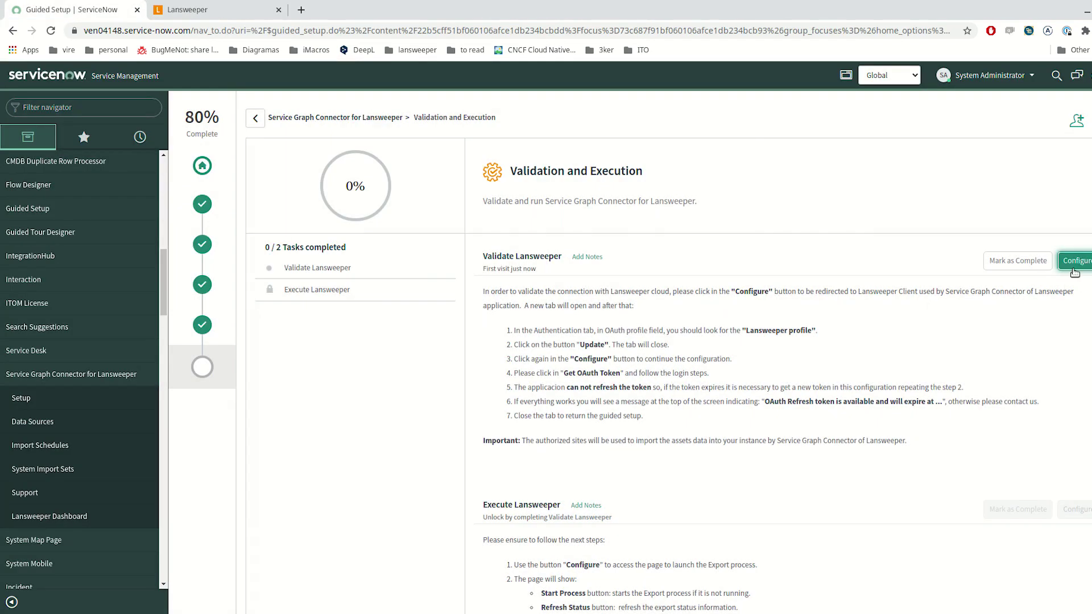
Request an OAuth token for the Lansweeper Client REST message and check the token's availability and expiry
click(1075, 262)
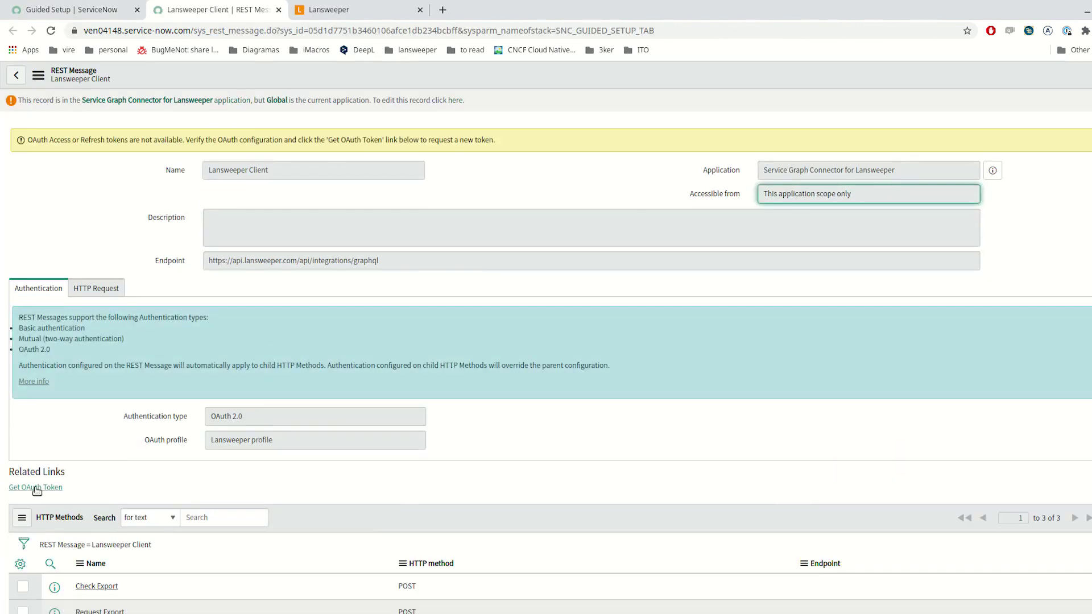
click(36, 488)
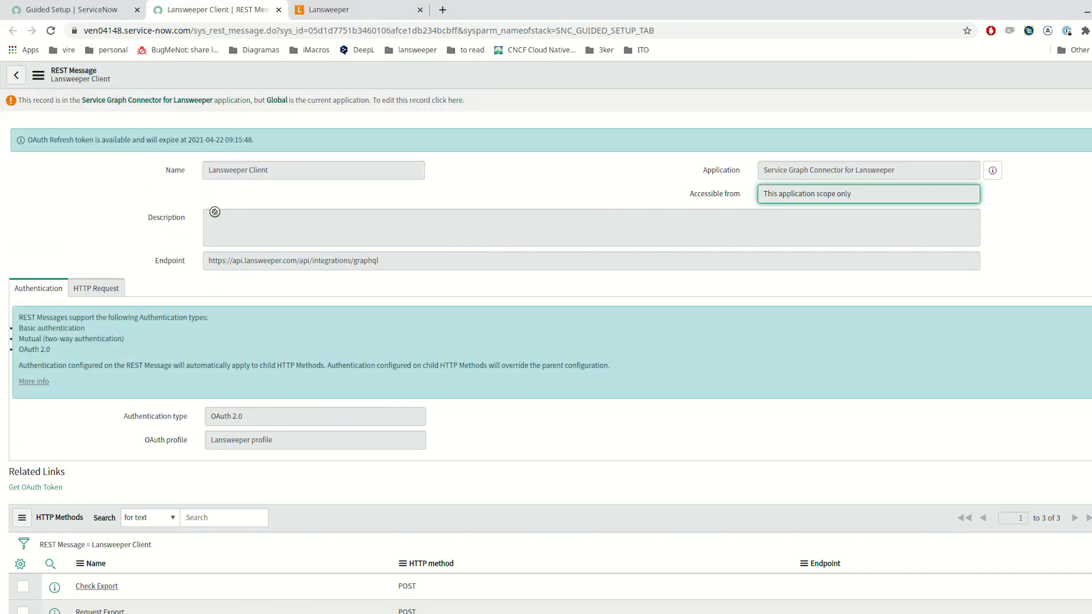
drag(57, 139, 244, 138)
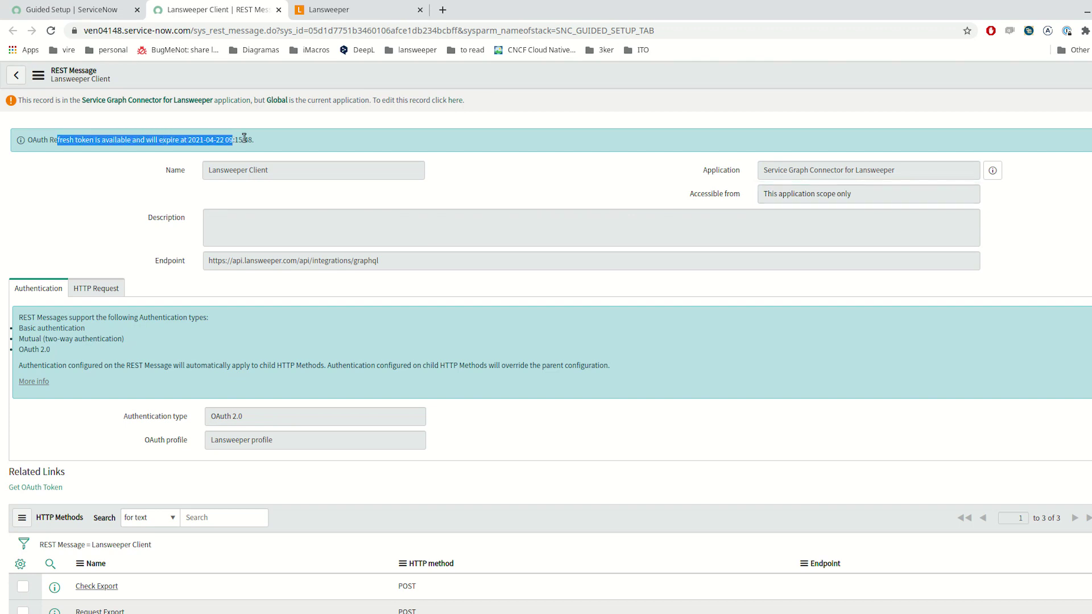
click(73, 192)
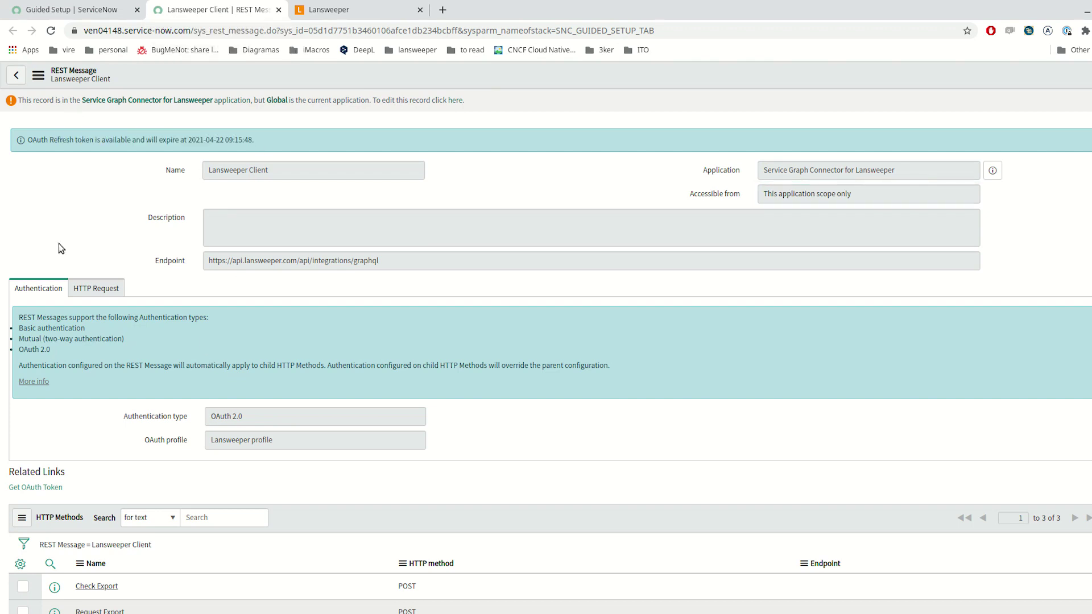
Mark the Validate Lansweeper task as complete and start the export process from the Execute Lansweeper task
click(279, 10)
click(742, 183)
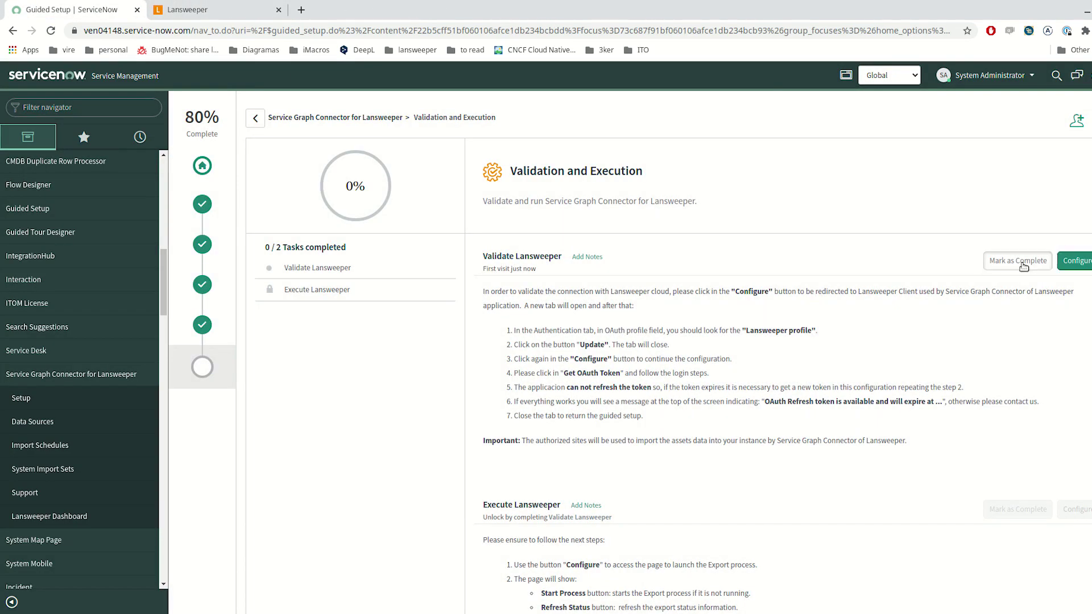
click(1024, 267)
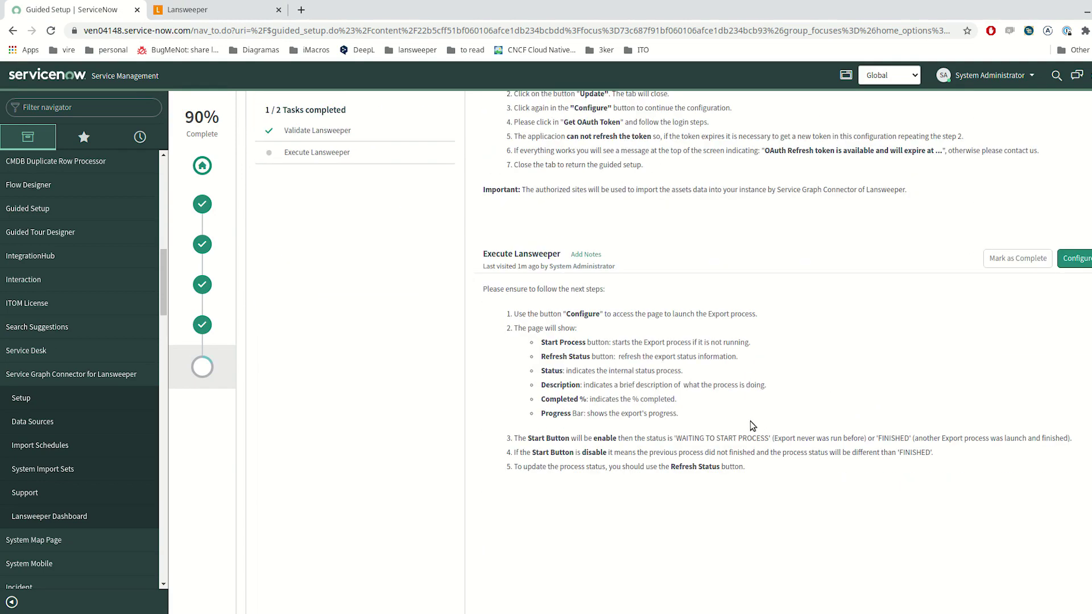
click(1078, 262)
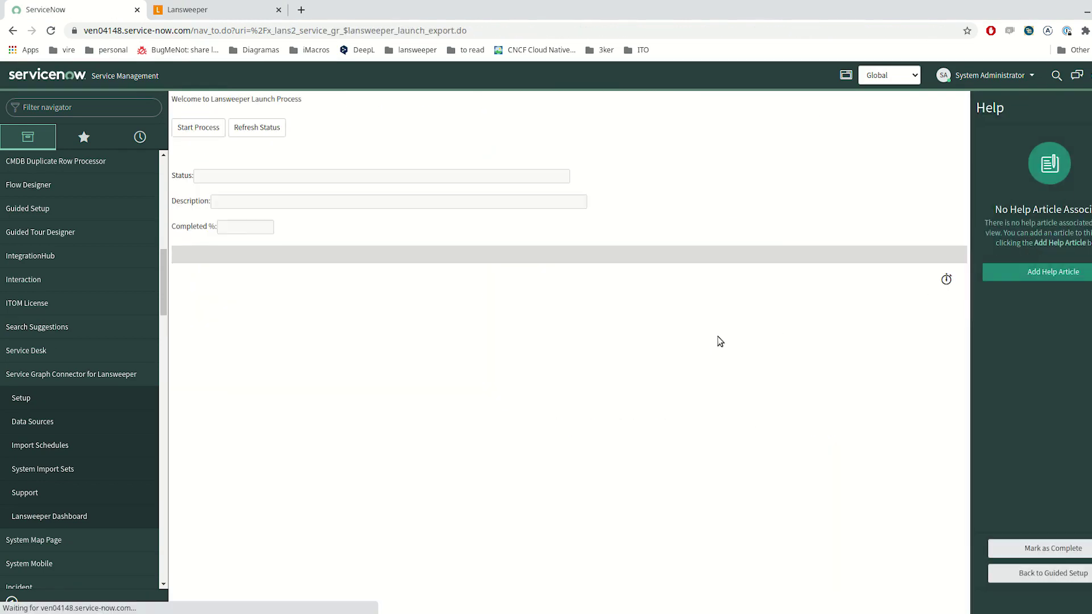
click(198, 129)
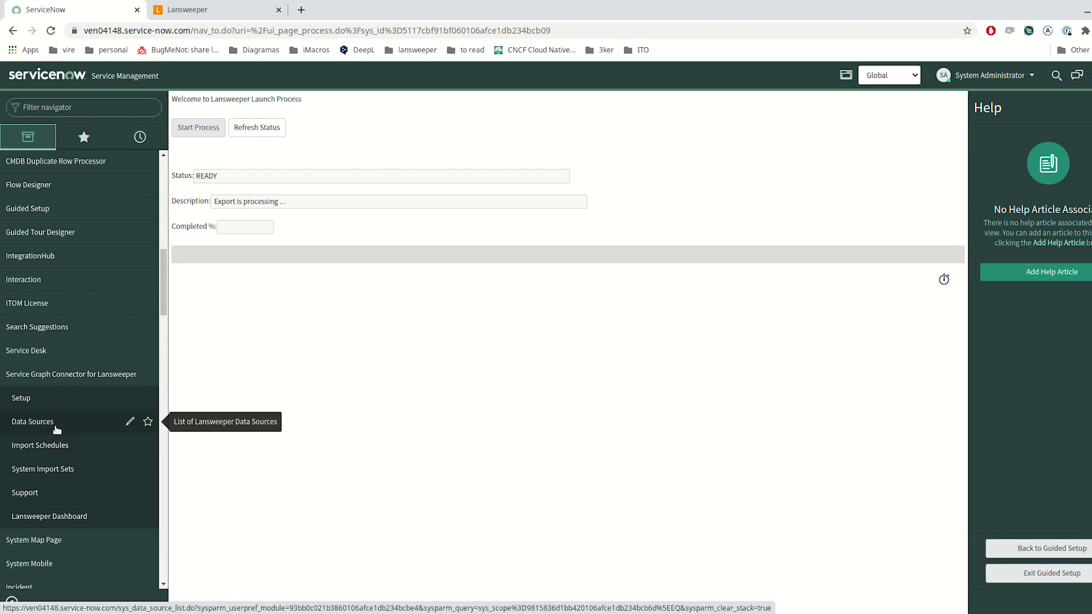
Review the Lansweeper Dashboard's import statistics and the connector's support contact page
click(55, 521)
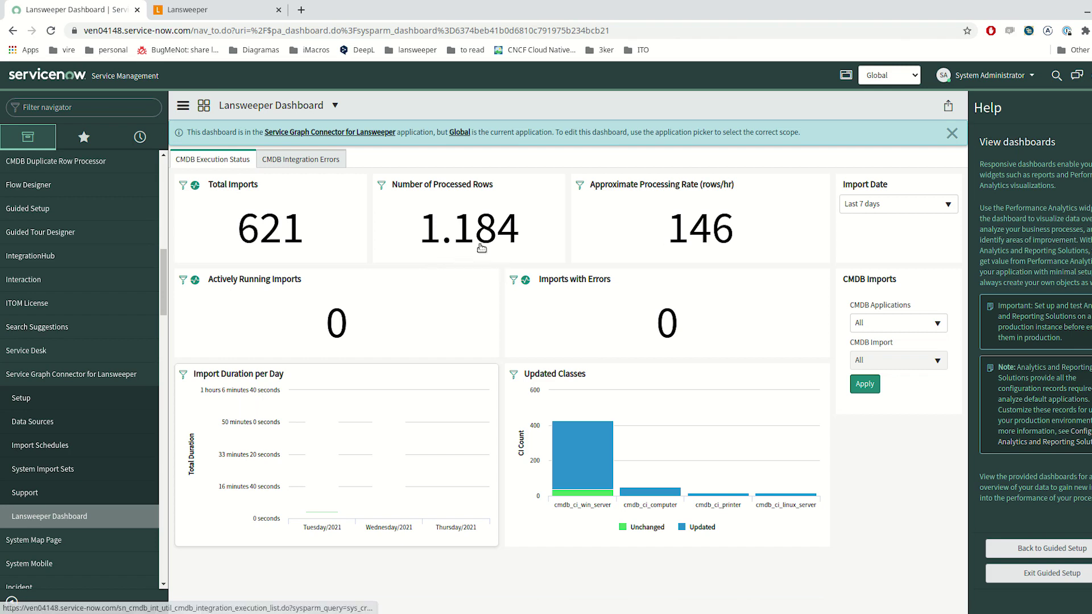
click(39, 498)
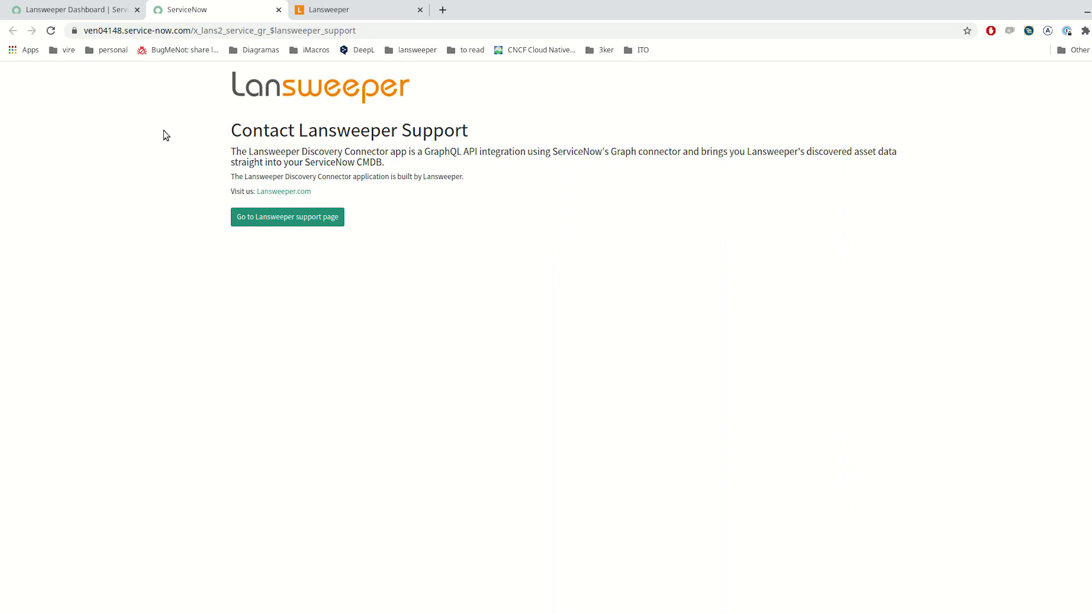
click(279, 10)
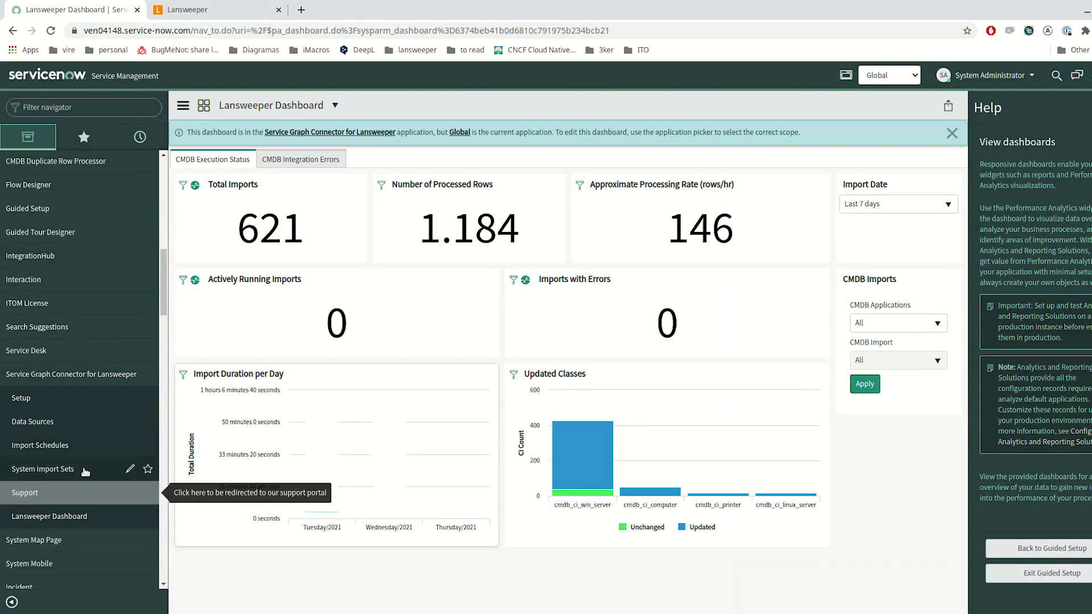
Examine the connector's import set tables, scheduled data imports and data sources, including SG-Lansweeper Assets to ETL
click(58, 469)
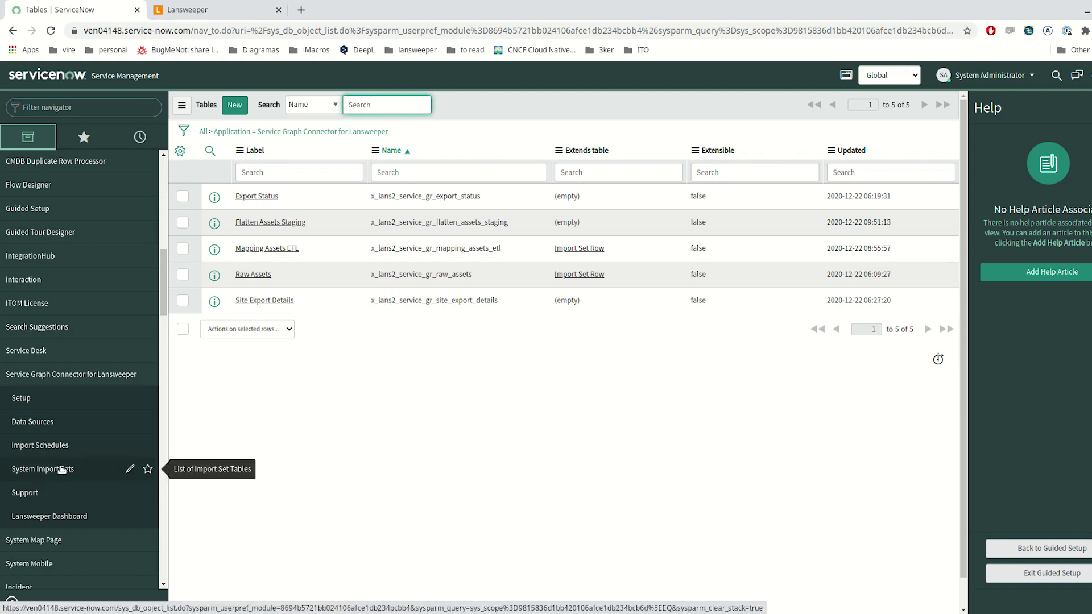
click(59, 444)
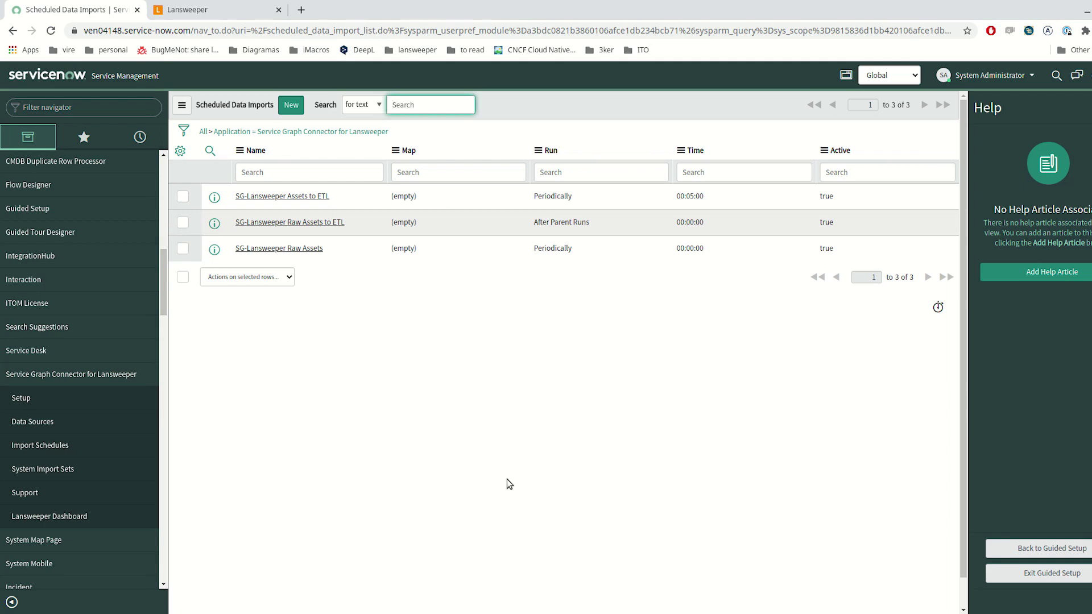
click(47, 425)
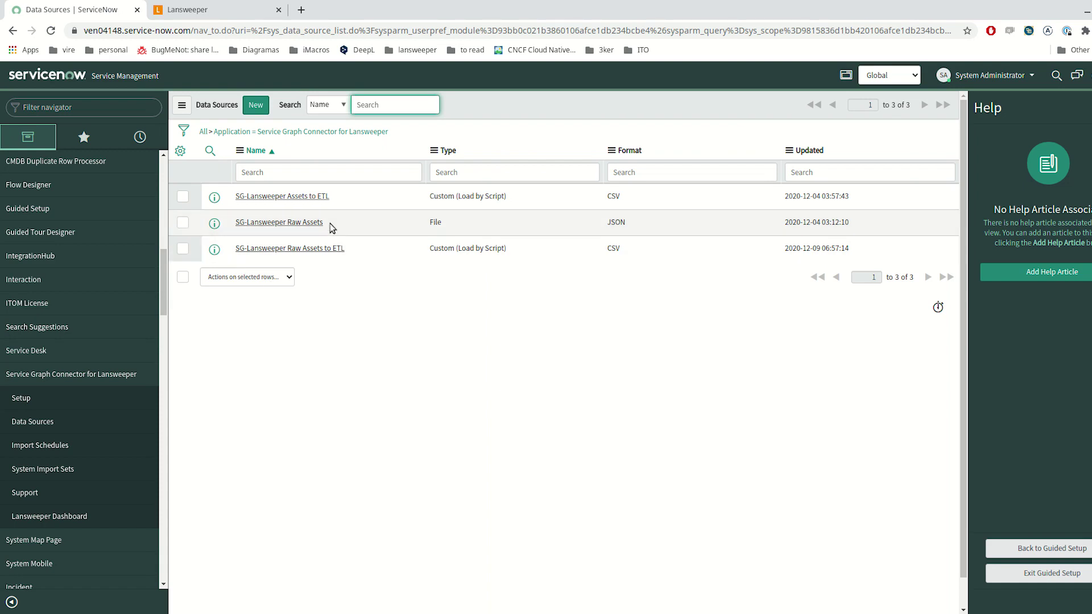
click(314, 197)
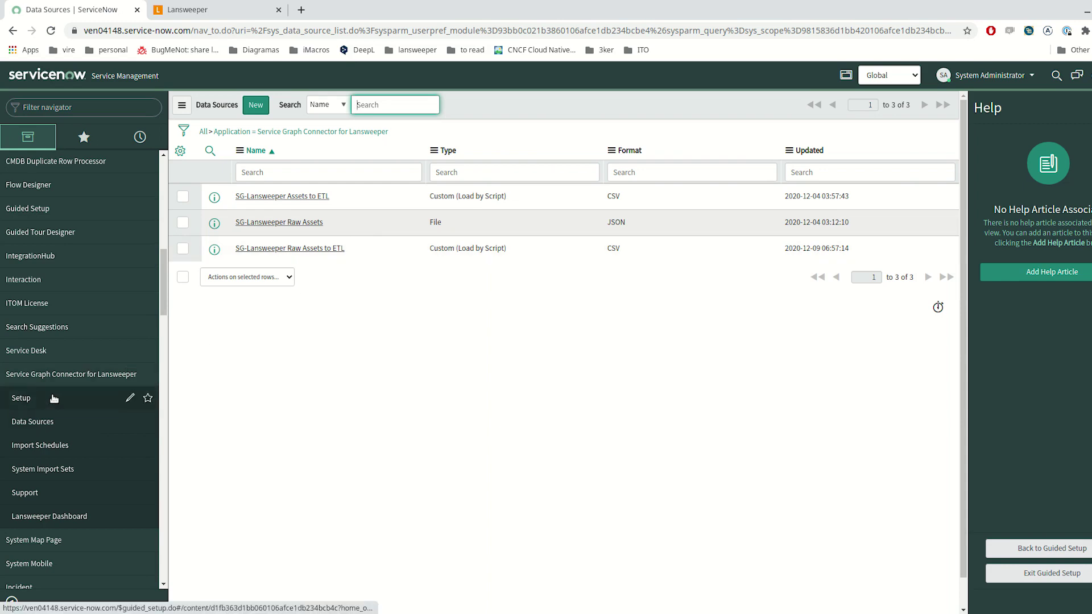
scroll(142, 404, up, 2)
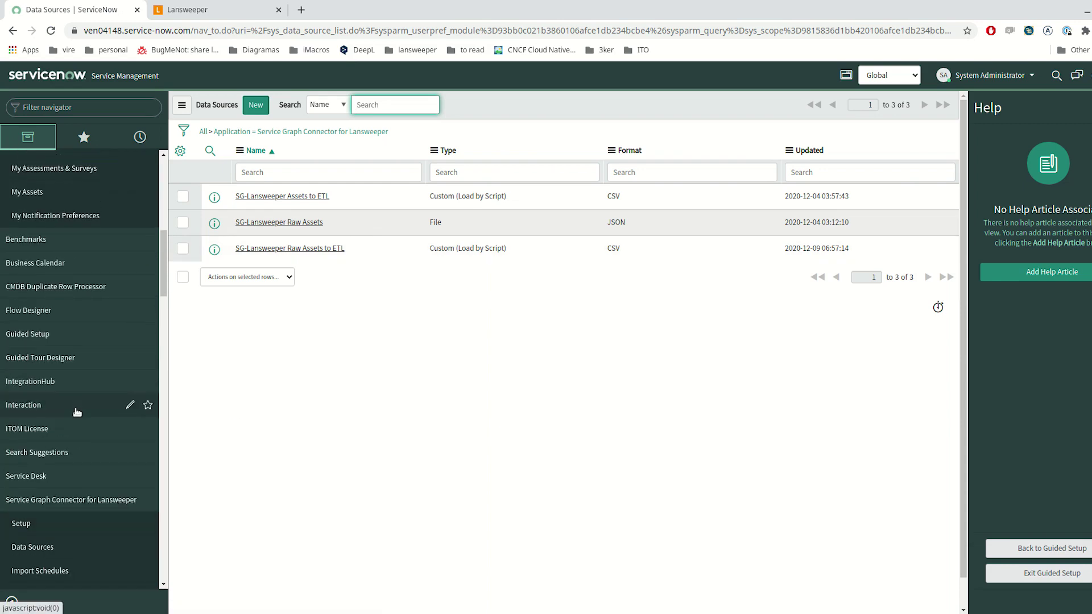
Open the full configuration items list with cmdb_ci.list and look through its records
scroll(72, 464, down, 1)
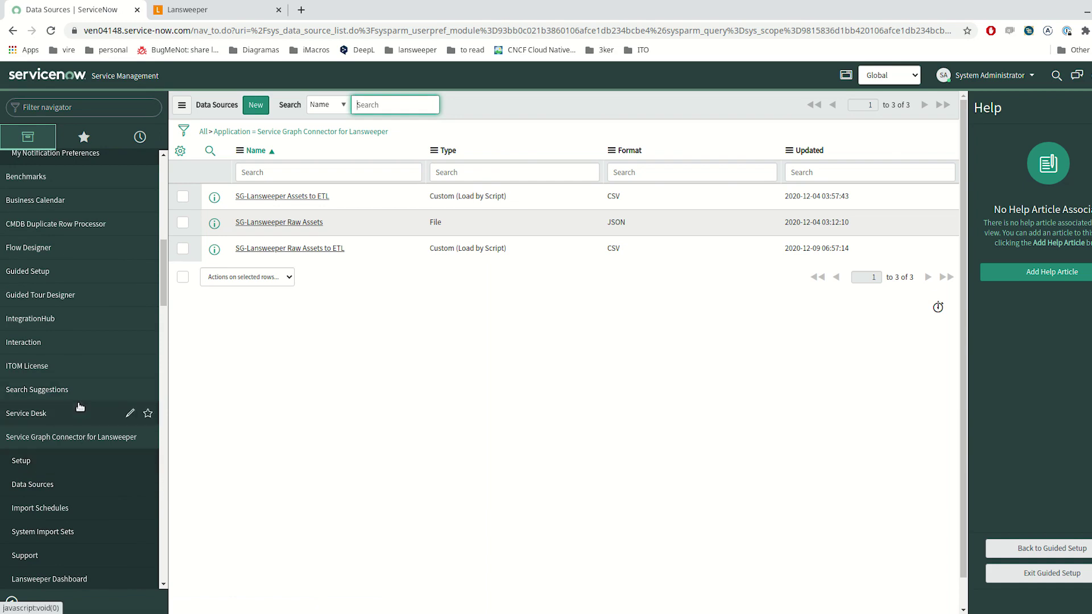
scroll(81, 407, up, 4)
scroll(80, 409, up, 6)
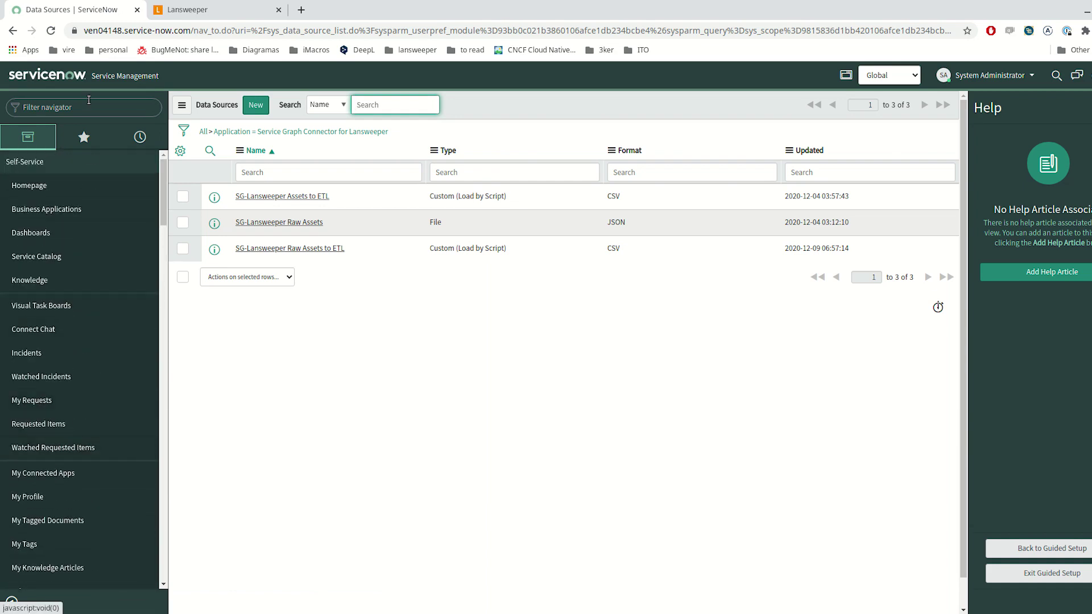
click(341, 420)
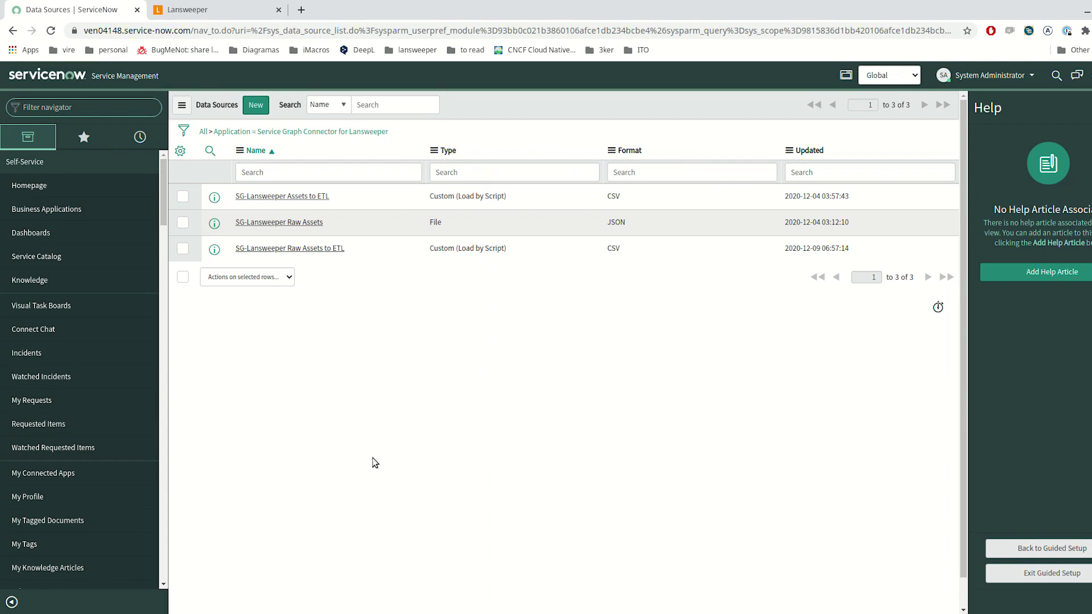
text(cmd)
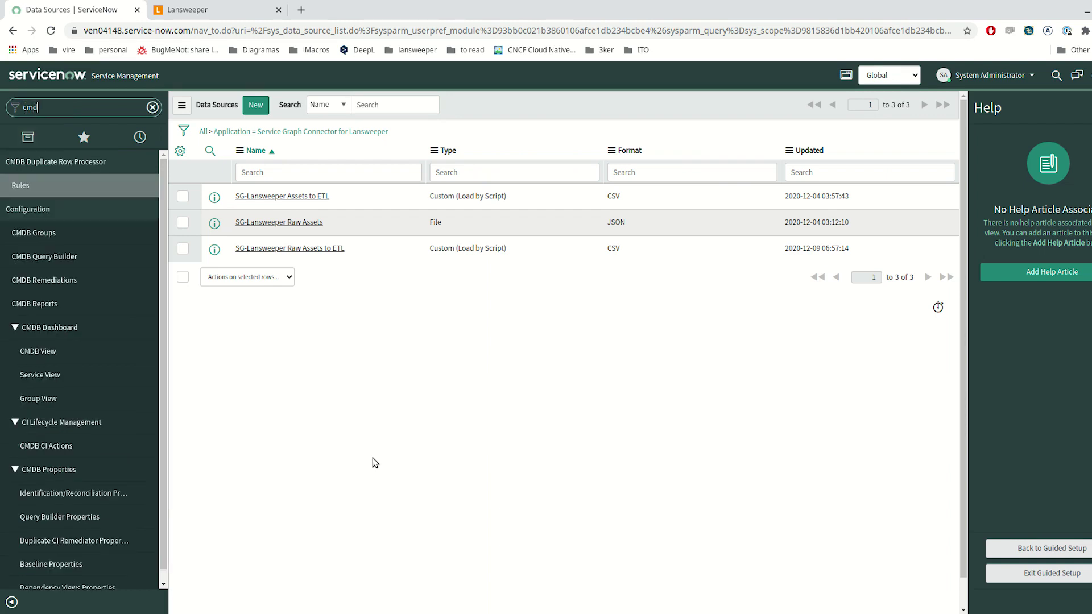
text(b_ci.list)
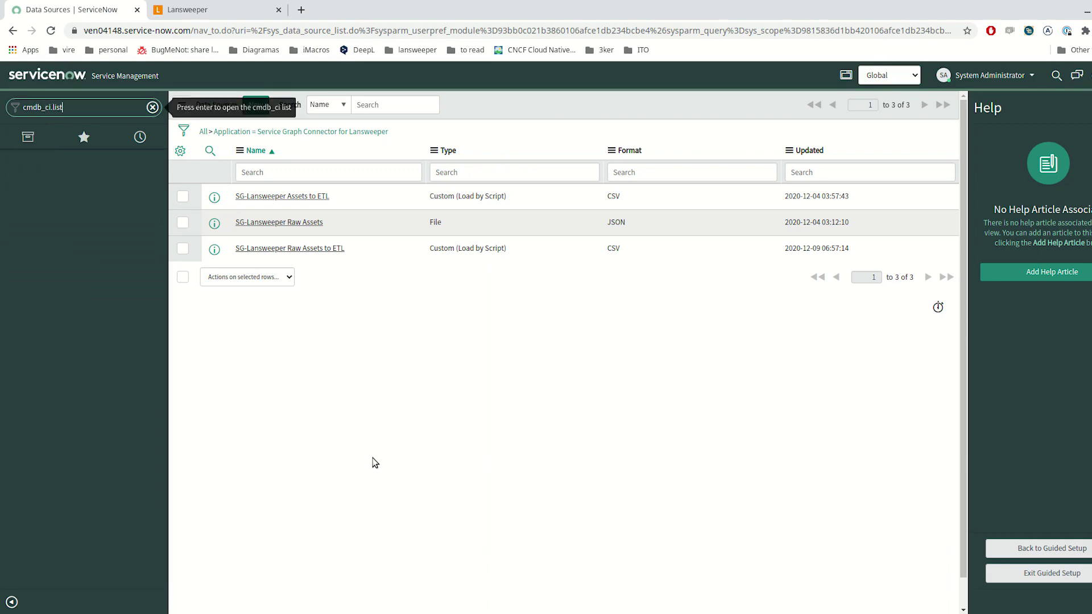
key(Return)
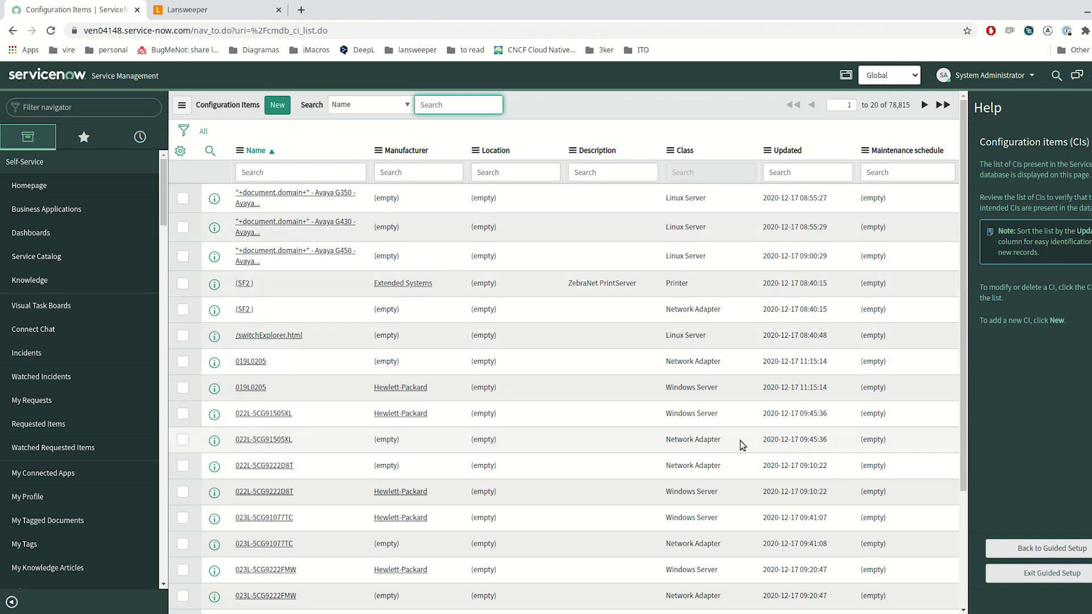
scroll(731, 461, down, 3)
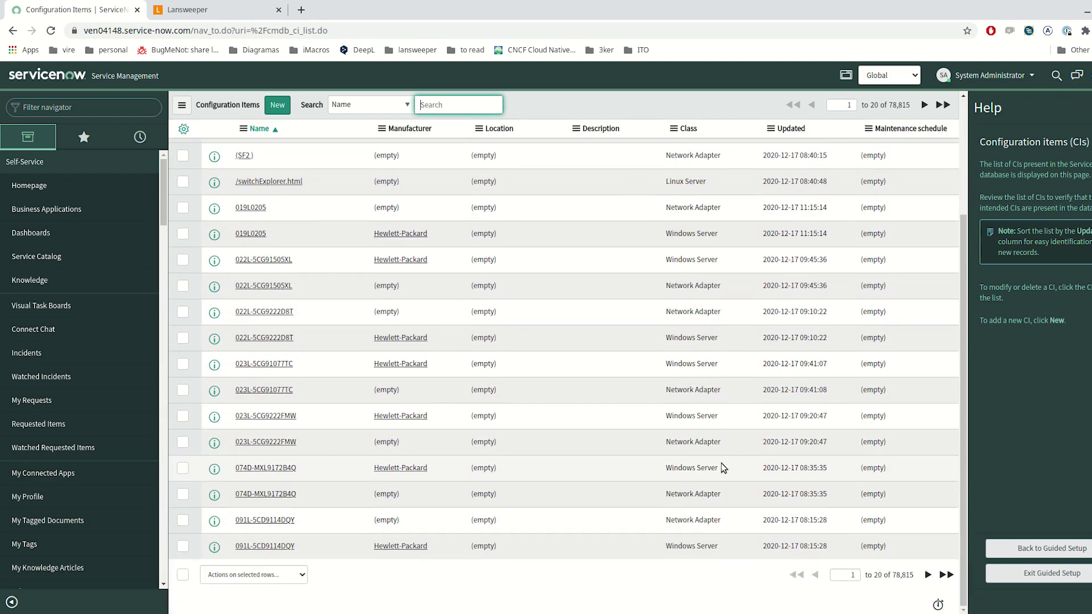
scroll(721, 468, up, 3)
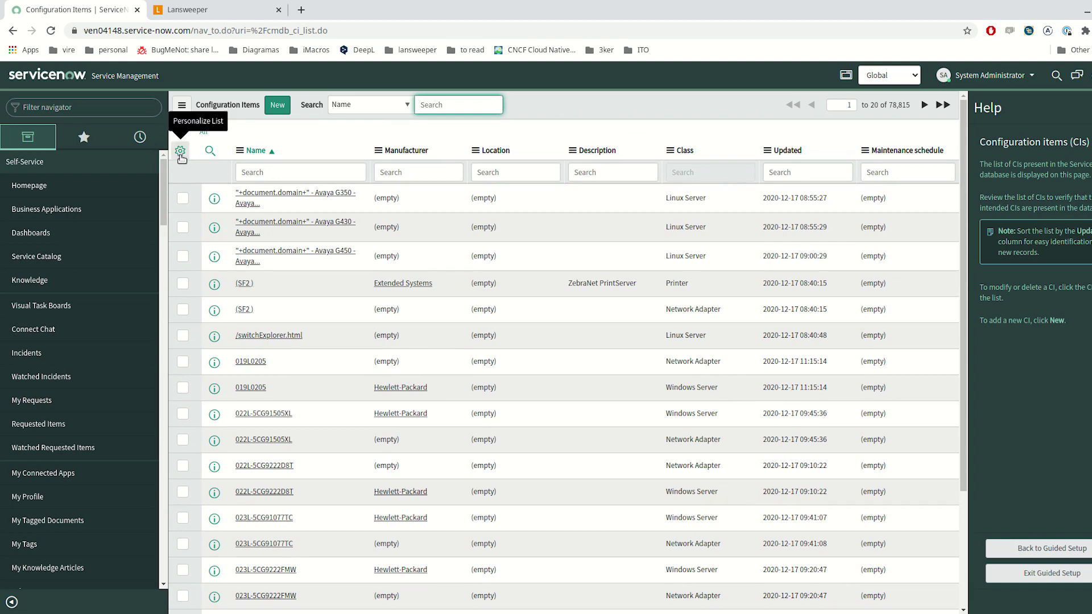
Add the Discovery source column to the configuration items list and place it first, before Name
click(180, 152)
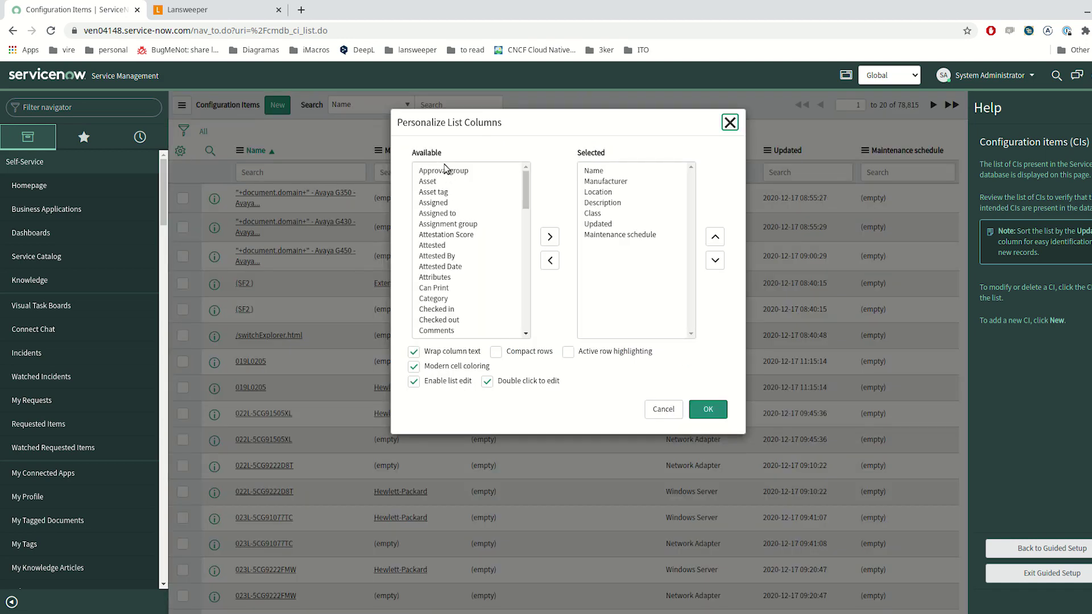
scroll(446, 168, down, 5)
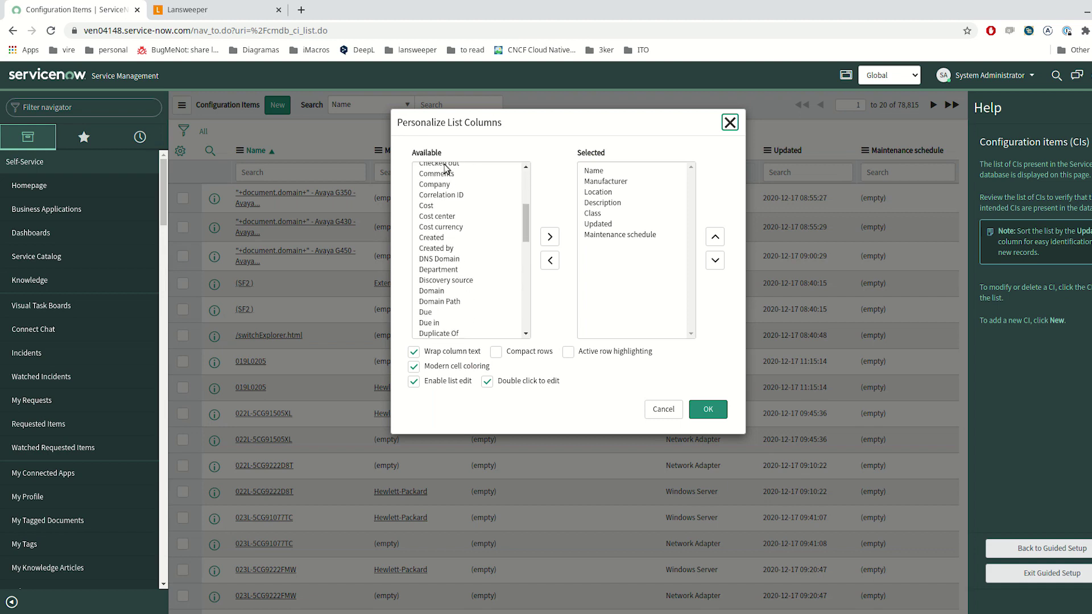
click(449, 280)
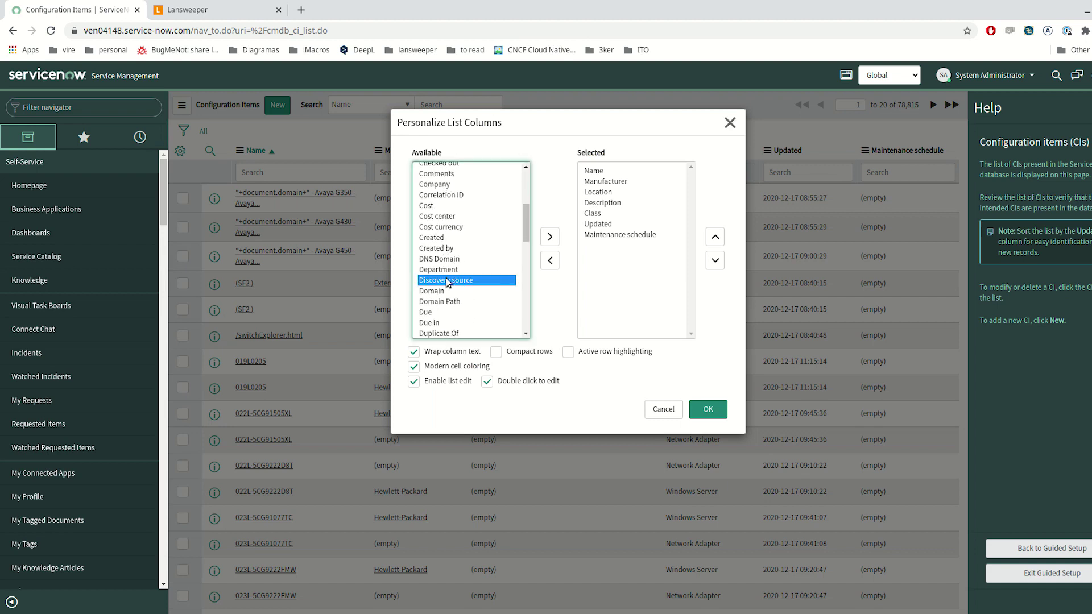
click(550, 236)
click(717, 238)
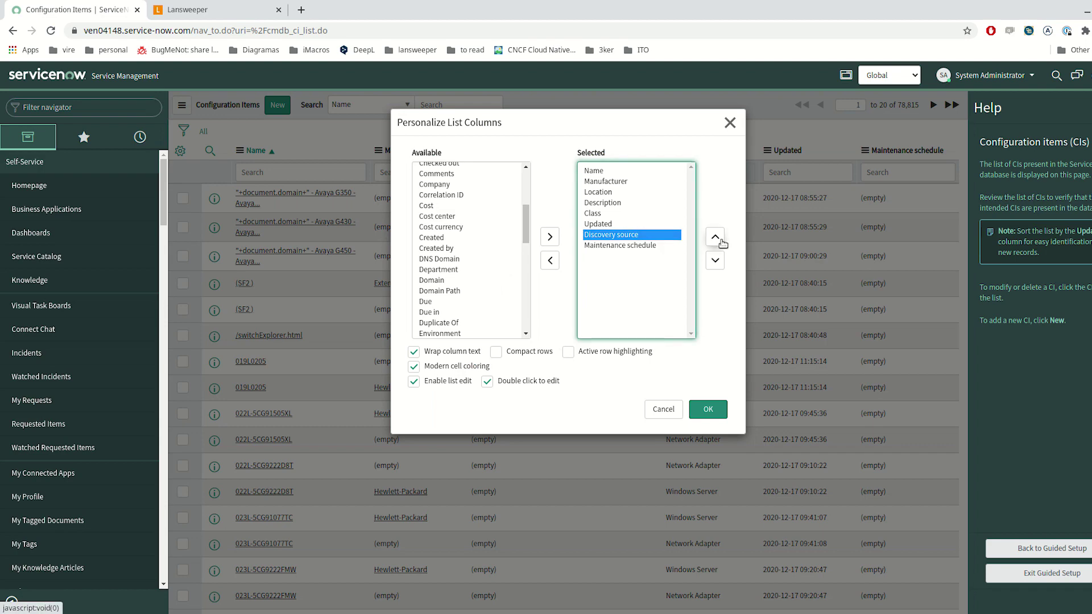
click(716, 237)
click(715, 237)
click(716, 237)
click(716, 237)
click(716, 238)
click(715, 237)
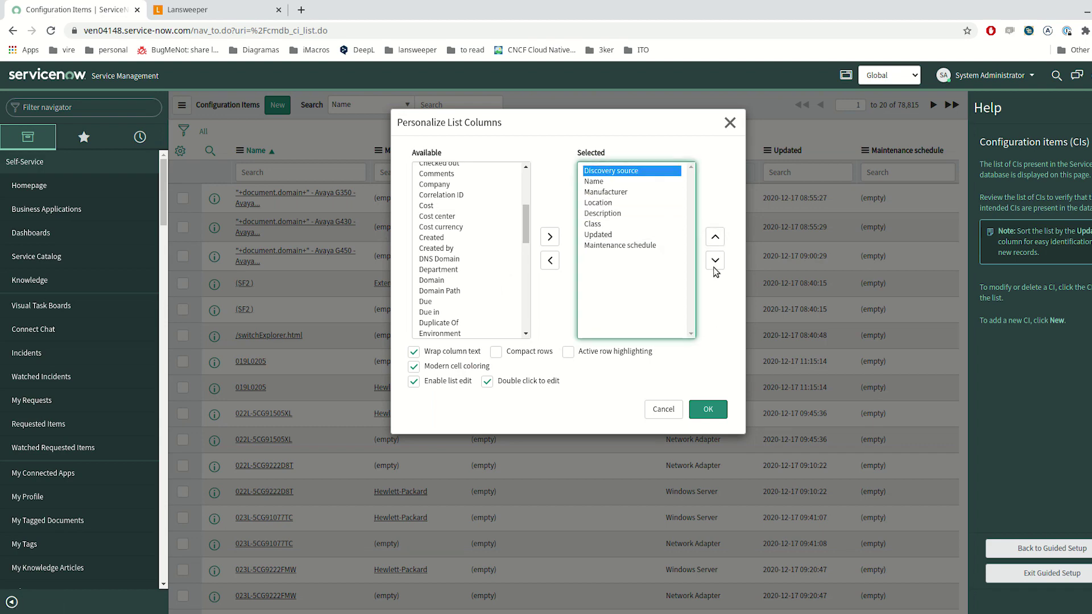
click(719, 409)
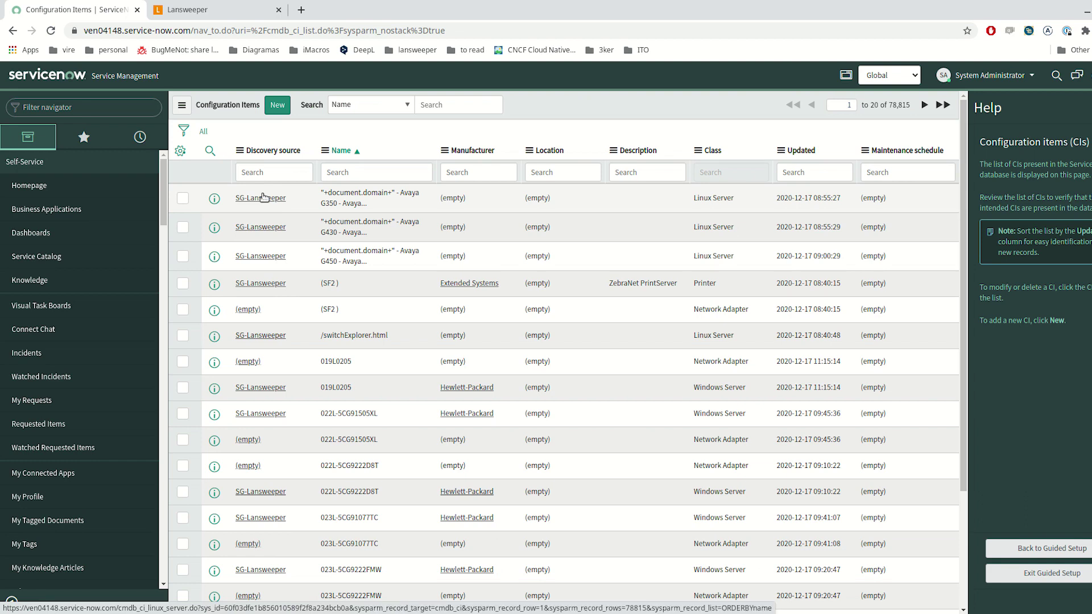
Filter the configuration items list to records whose discovery source is SG-Lansweeper
drag(289, 203, 233, 207)
key(ctrl+c)
click(262, 172)
key(ctrl+v)
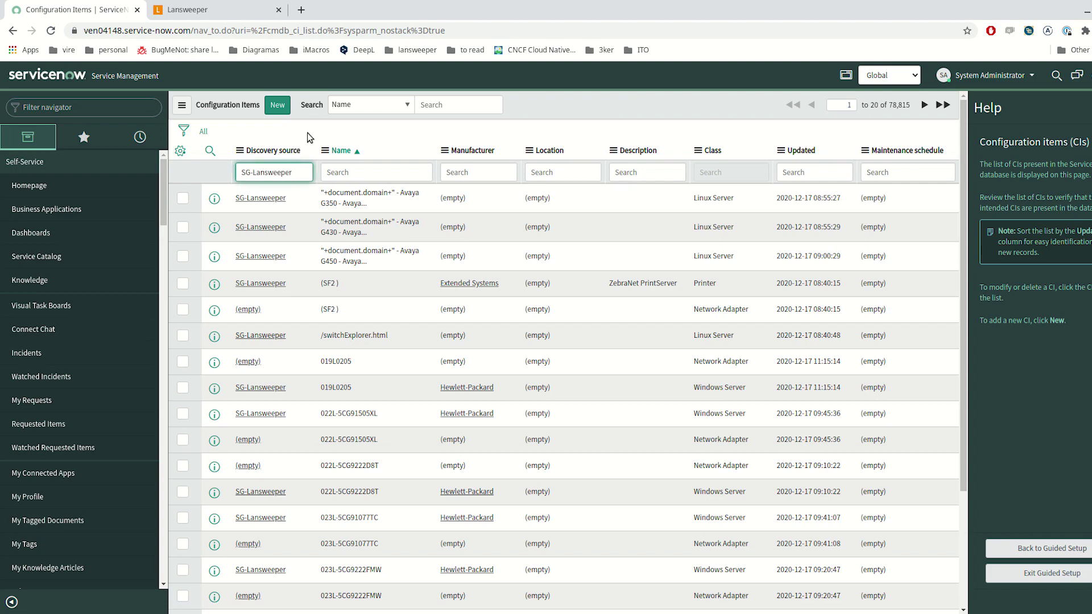
key(Return)
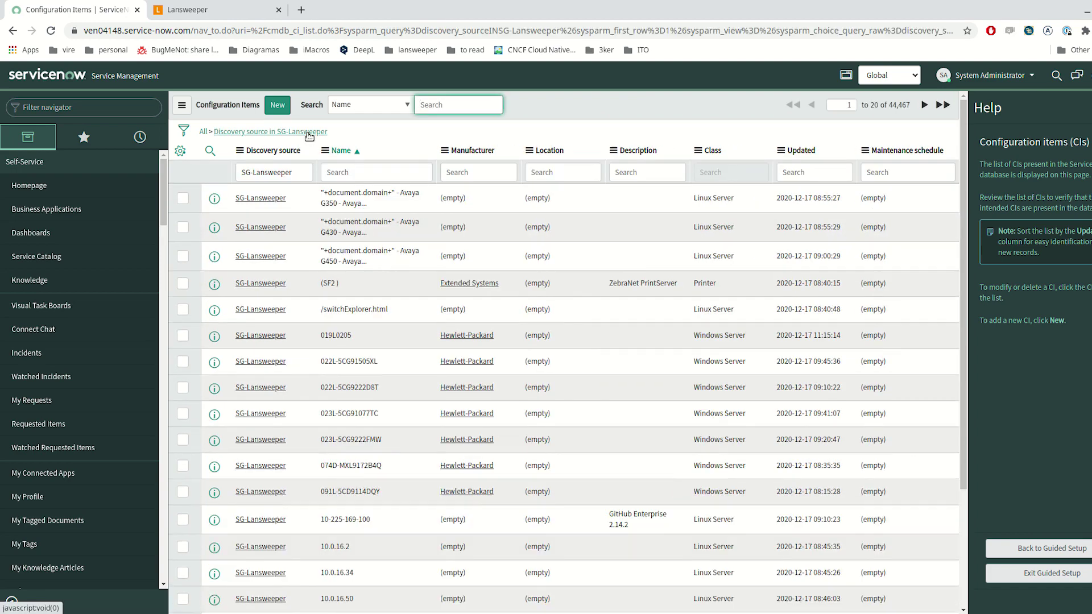